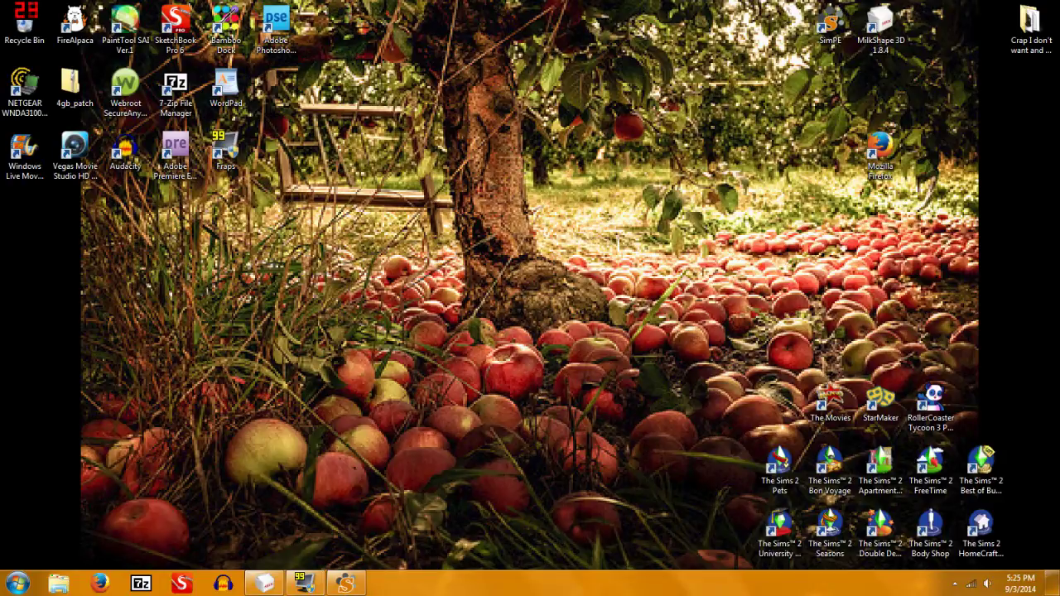
Switch to SimPE, open the Object Workshop and load its object catalog
{"action": "mouse_move", "coordinate": [345, 584]}
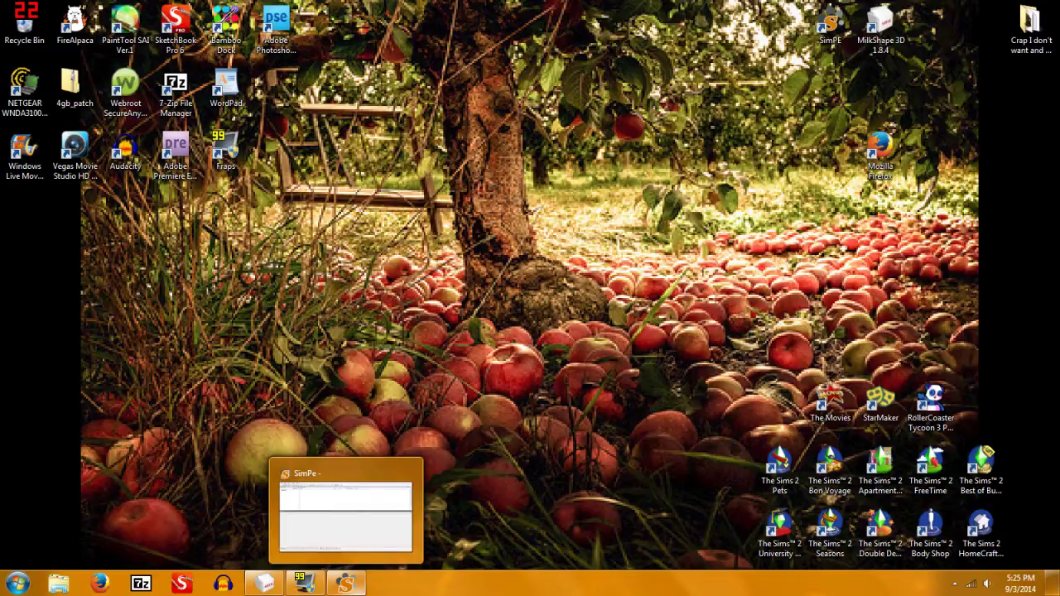
{"action": "left_click", "coordinate": [346, 584]}
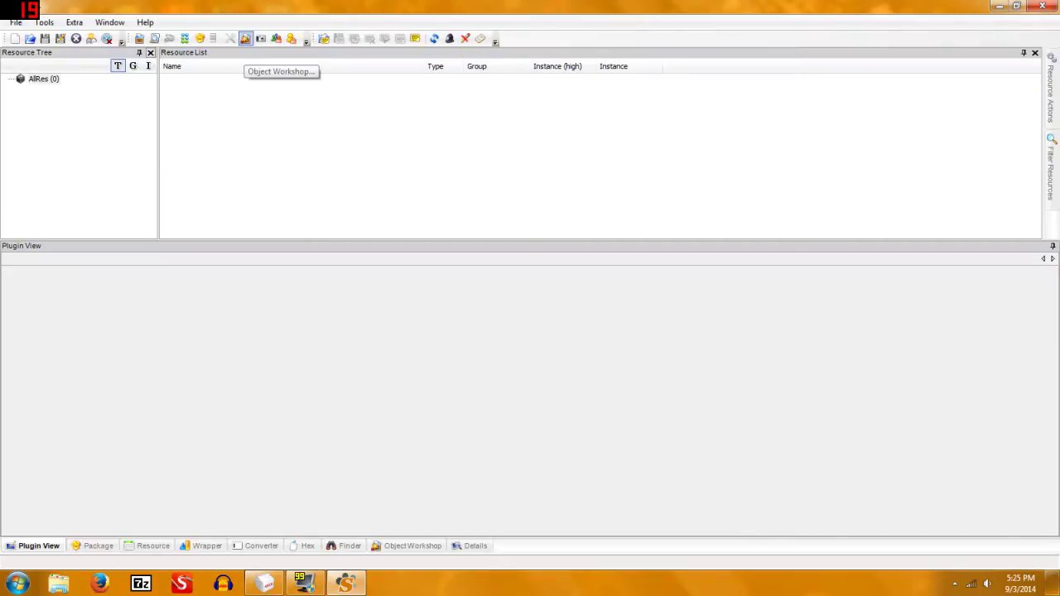
{"action": "left_click", "coordinate": [245, 39]}
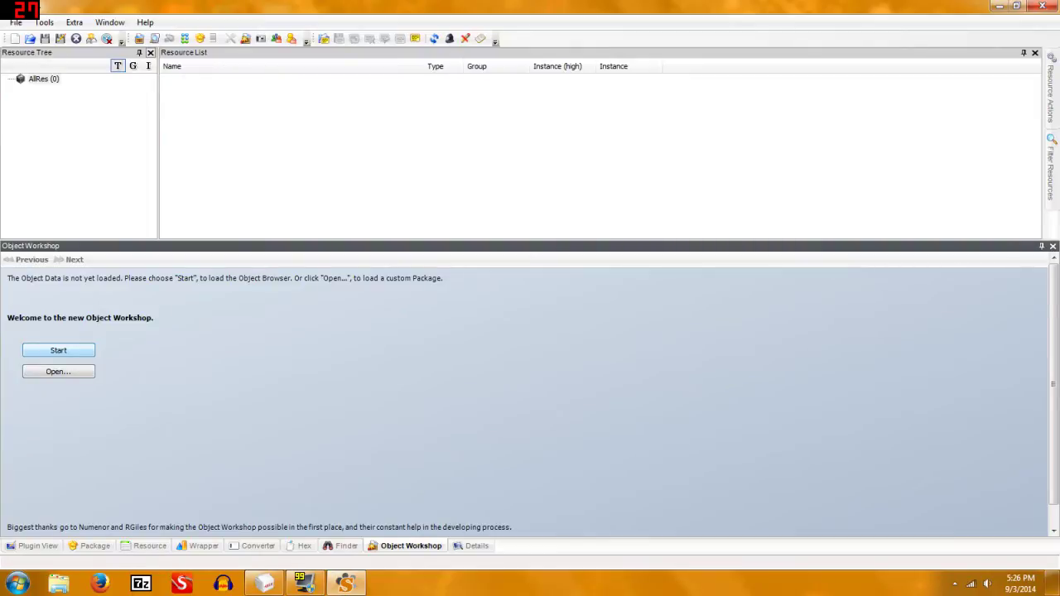
{"action": "left_click", "coordinate": [58, 351]}
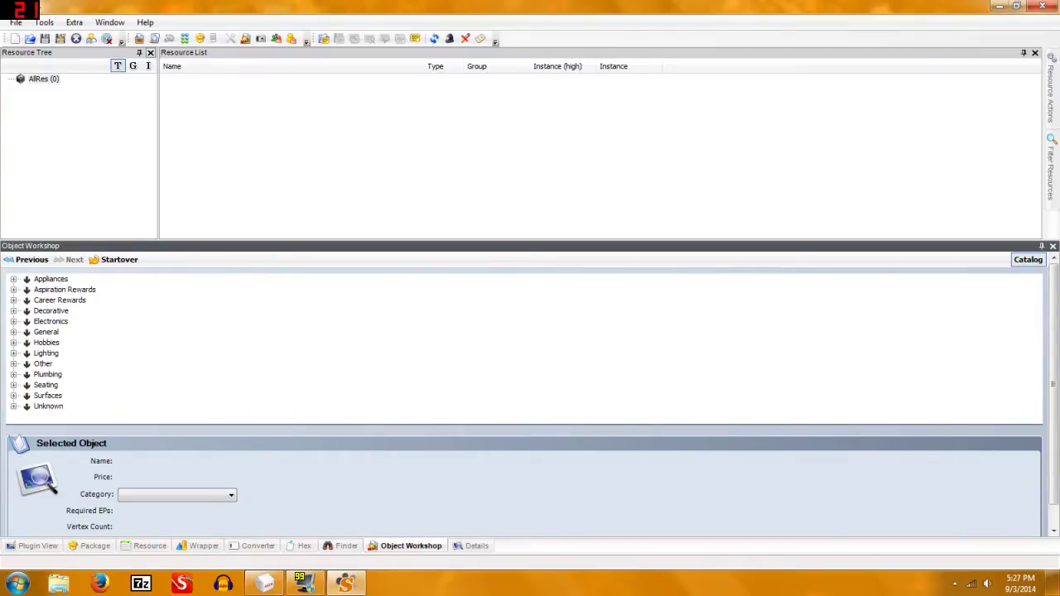
Select the Chimeway & Daughters Saloon Piano from the Creative subcategory of Hobbies in the object catalog
{"action": "left_click", "coordinate": [13, 343]}
{"action": "left_click", "coordinate": [27, 354]}
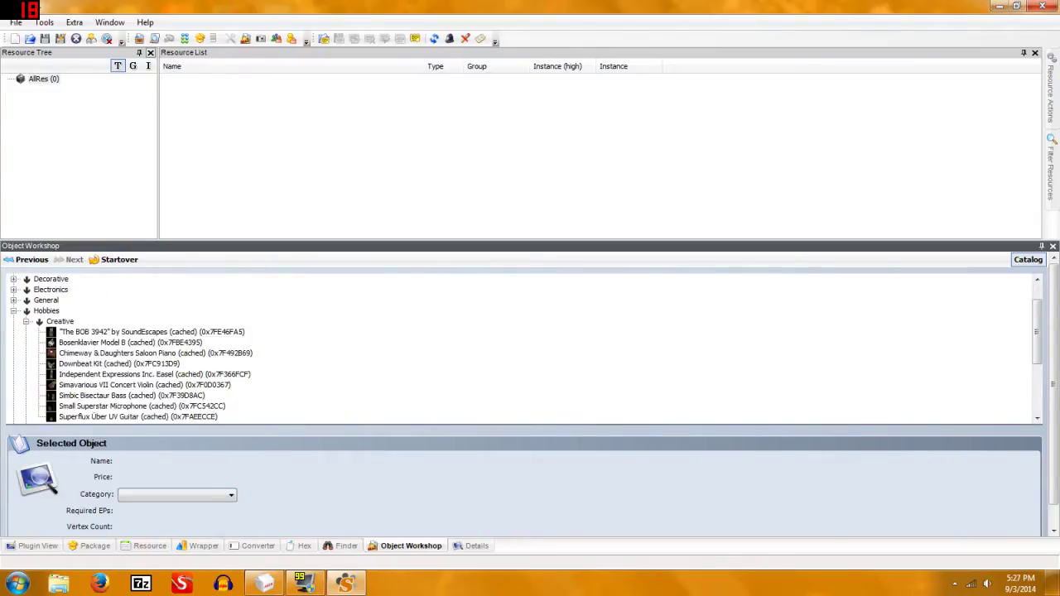
{"action": "left_click", "coordinate": [155, 354]}
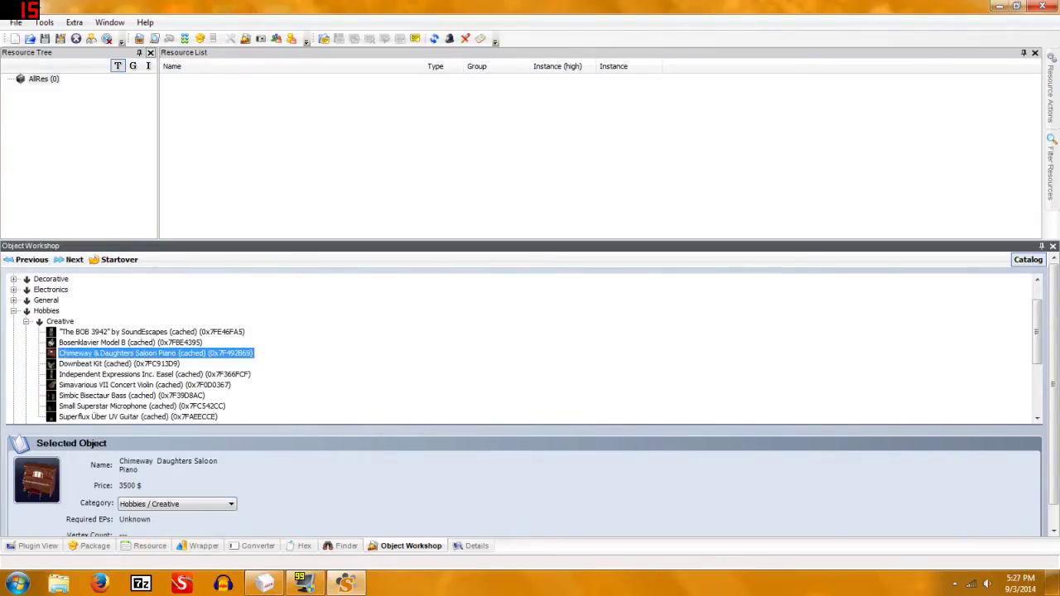
Clone the selected piano with the preset clone options and accept the proposed scenegraph model name
{"action": "left_click", "coordinate": [69, 260]}
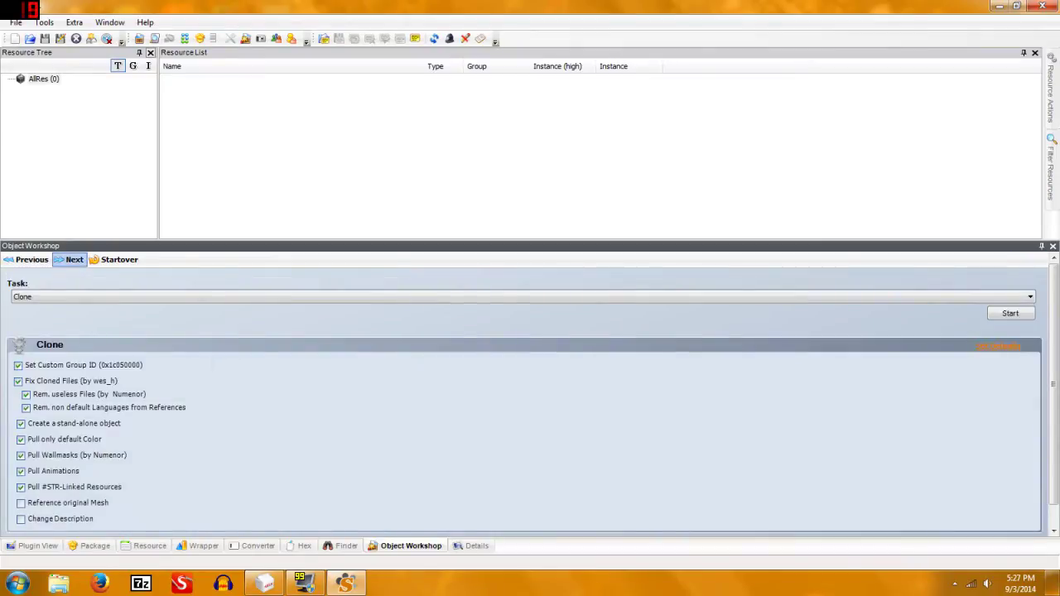
{"action": "left_click_drag", "start_coordinate": [1053, 335], "coordinate": [1053, 358]}
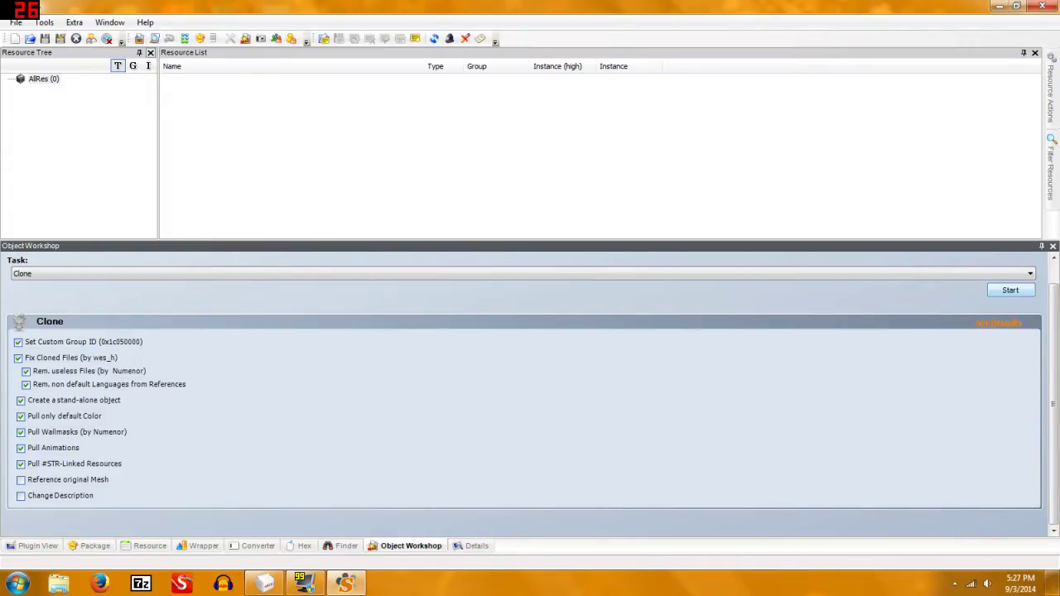
{"action": "left_click", "coordinate": [1011, 290]}
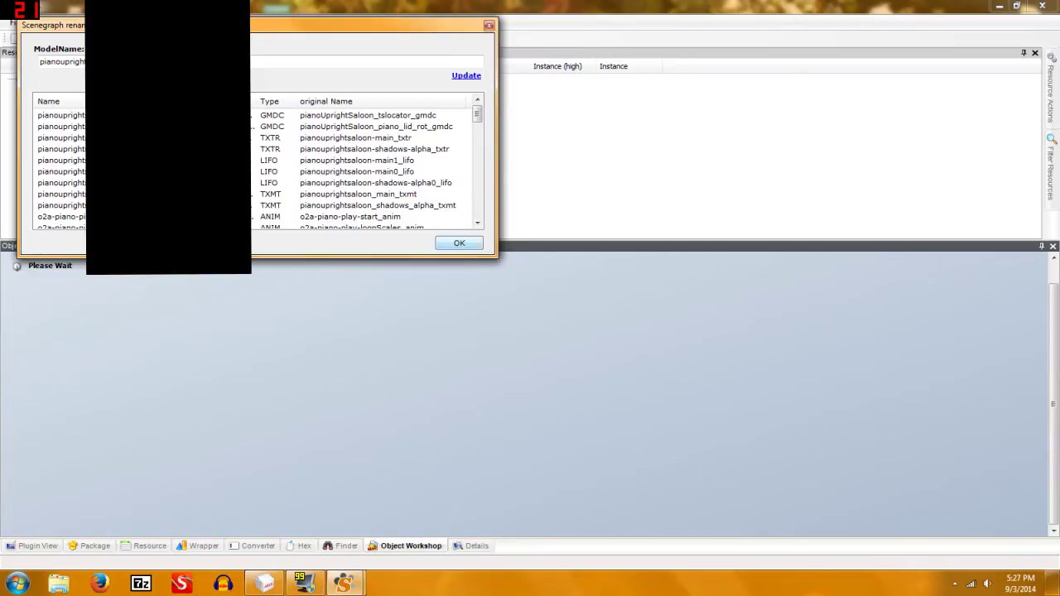
{"action": "key", "text": "Return"}
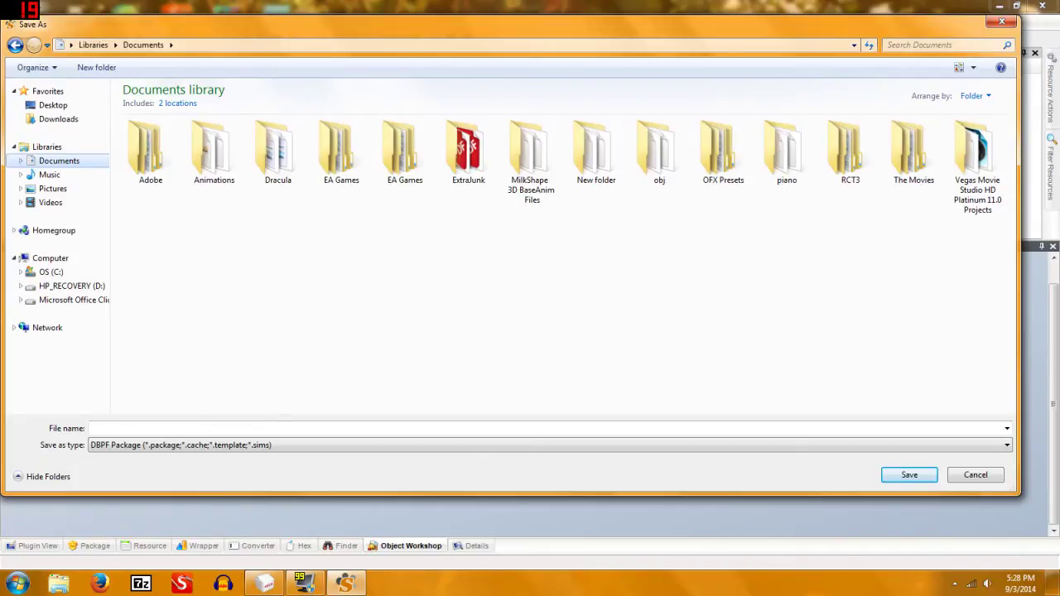
Create a new folder named PianoOBJ in the Documents library
{"action": "right_click", "coordinate": [231, 317]}
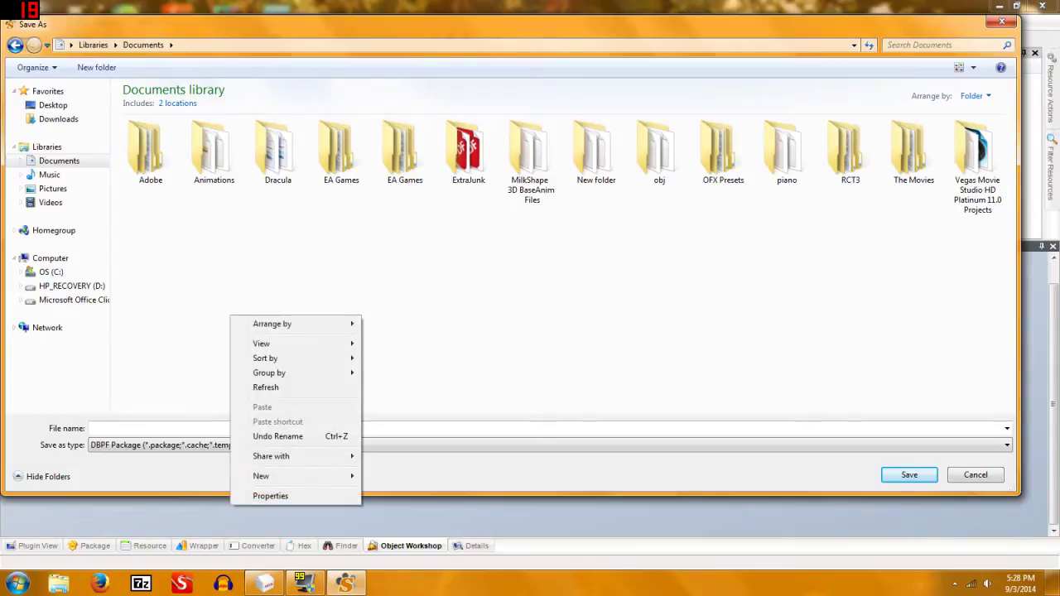
{"action": "mouse_move", "coordinate": [273, 475]}
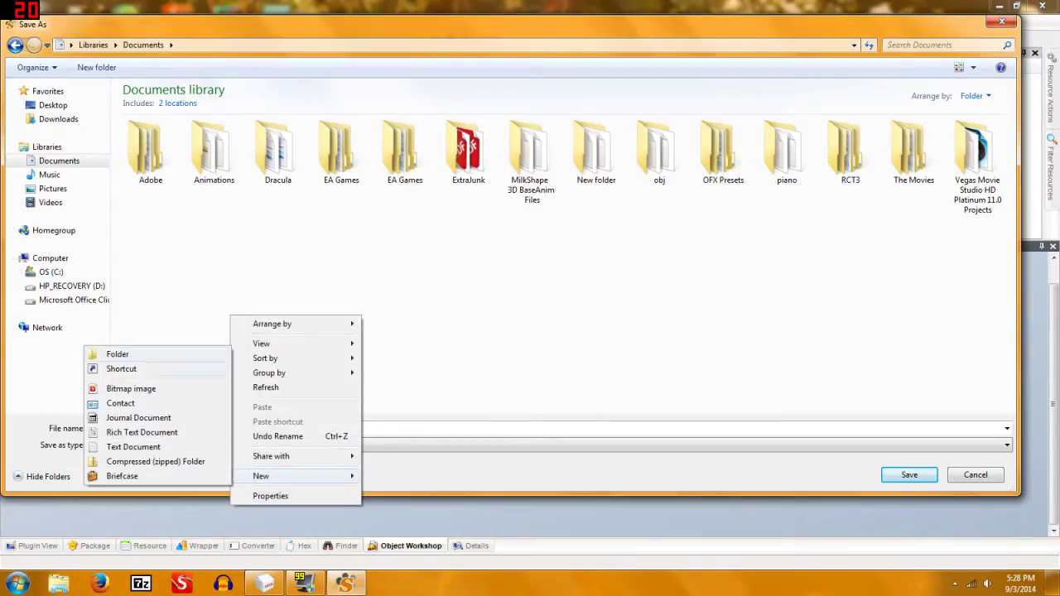
{"action": "left_click", "coordinate": [117, 354]}
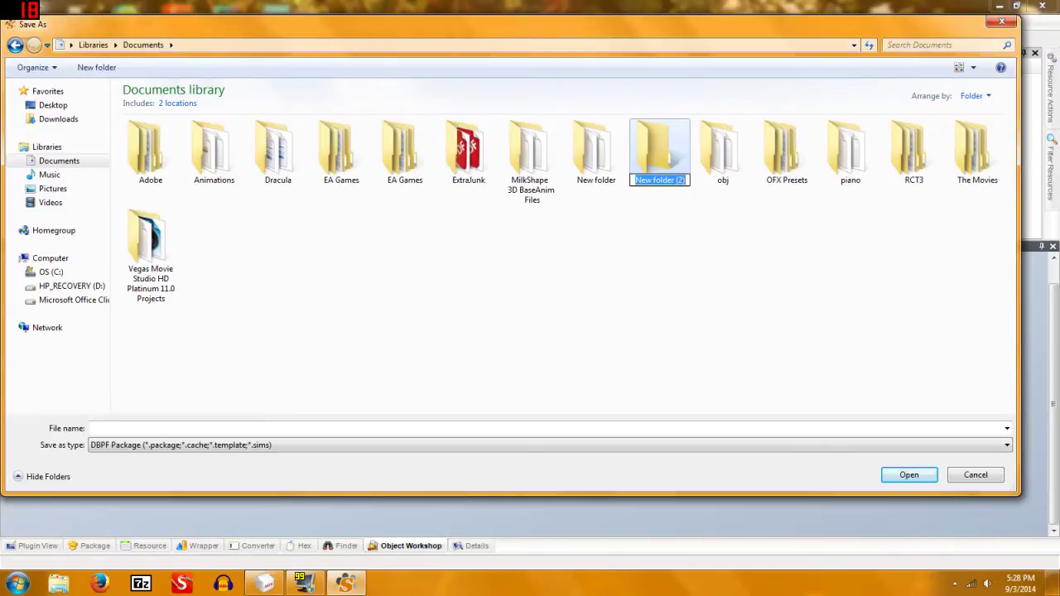
{"action": "type", "text": "Piano"}
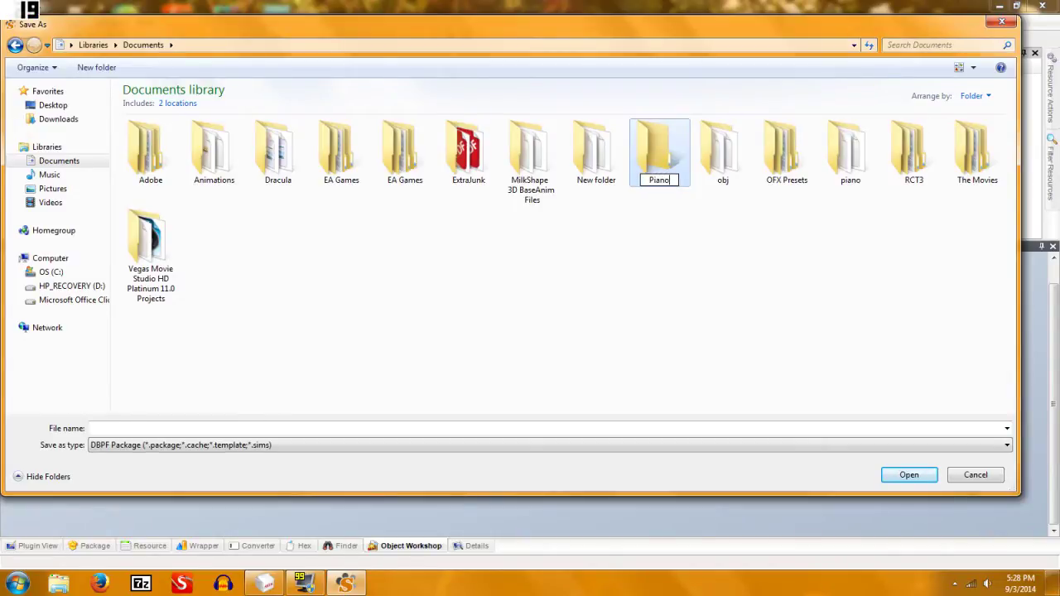
{"action": "type", "text": "OBJ"}
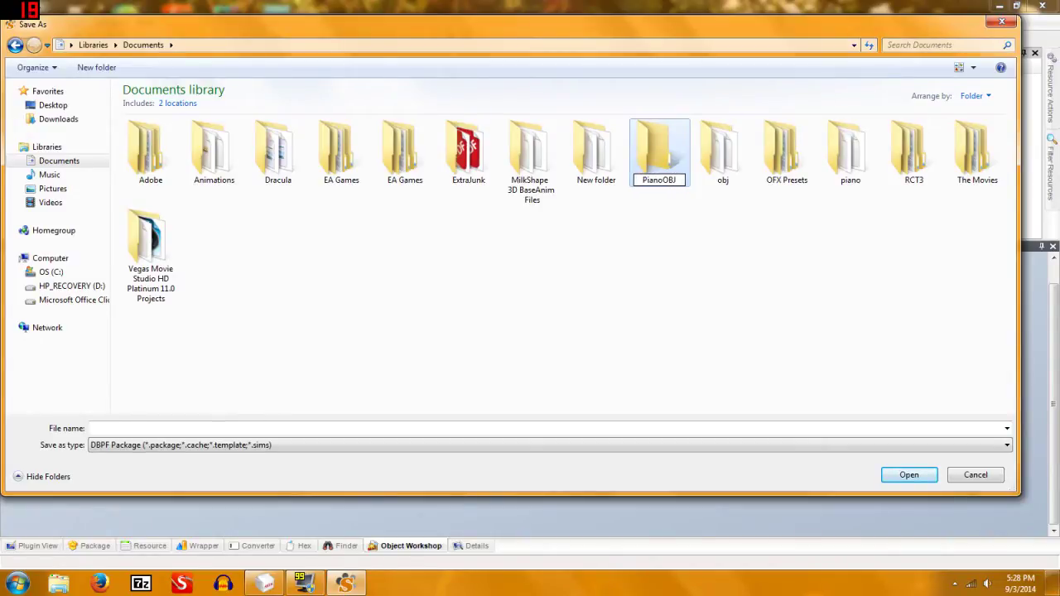
{"action": "key", "text": "Return"}
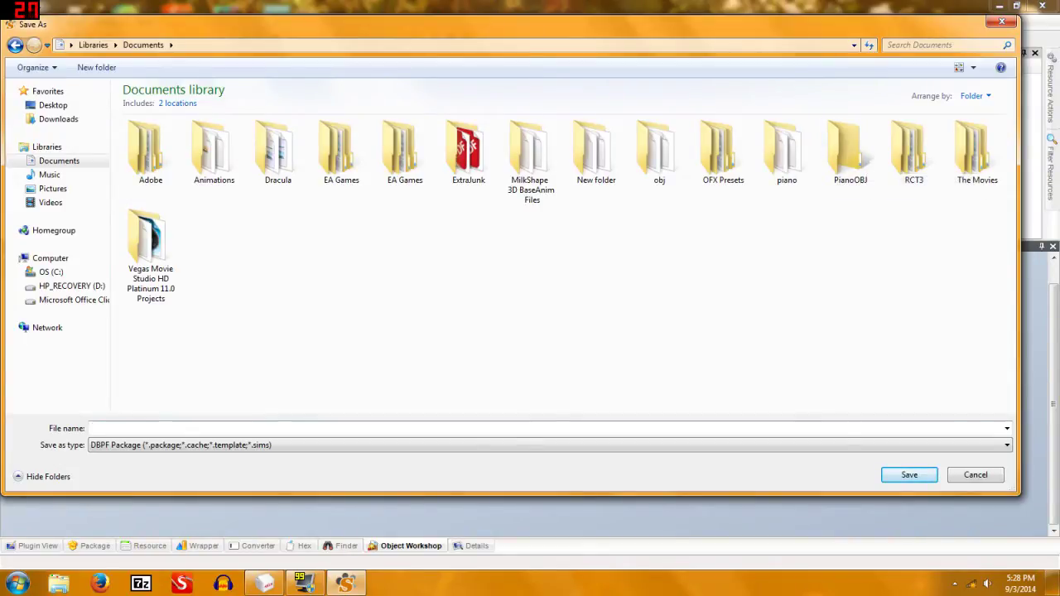
Save the cloned object's package as Piano inside the PianoOBJ folder
{"action": "left_click", "coordinate": [93, 428]}
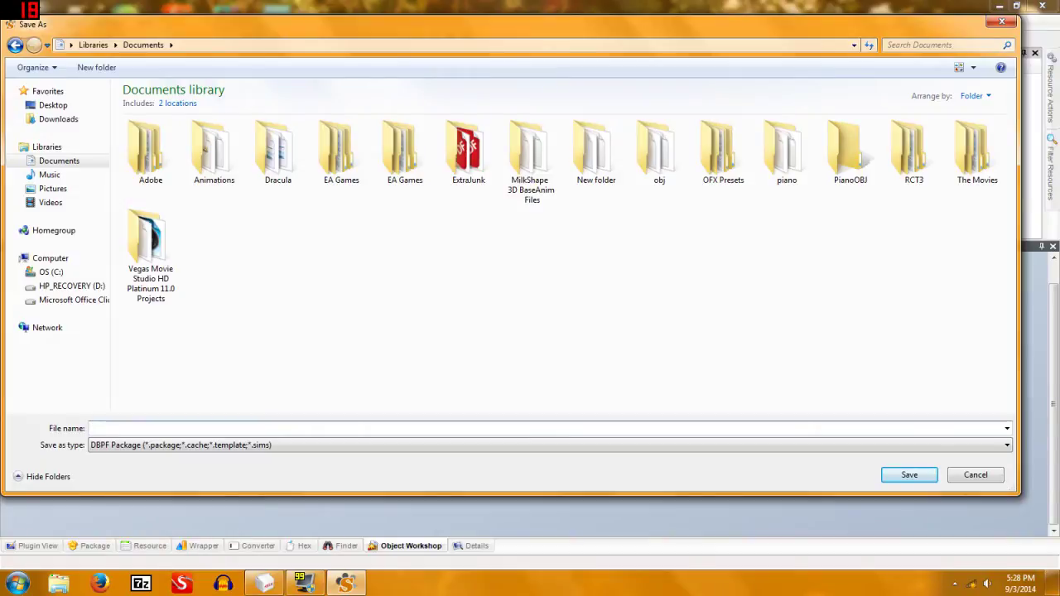
{"action": "type", "text": "Piano"}
{"action": "left_click", "coordinate": [850, 153]}
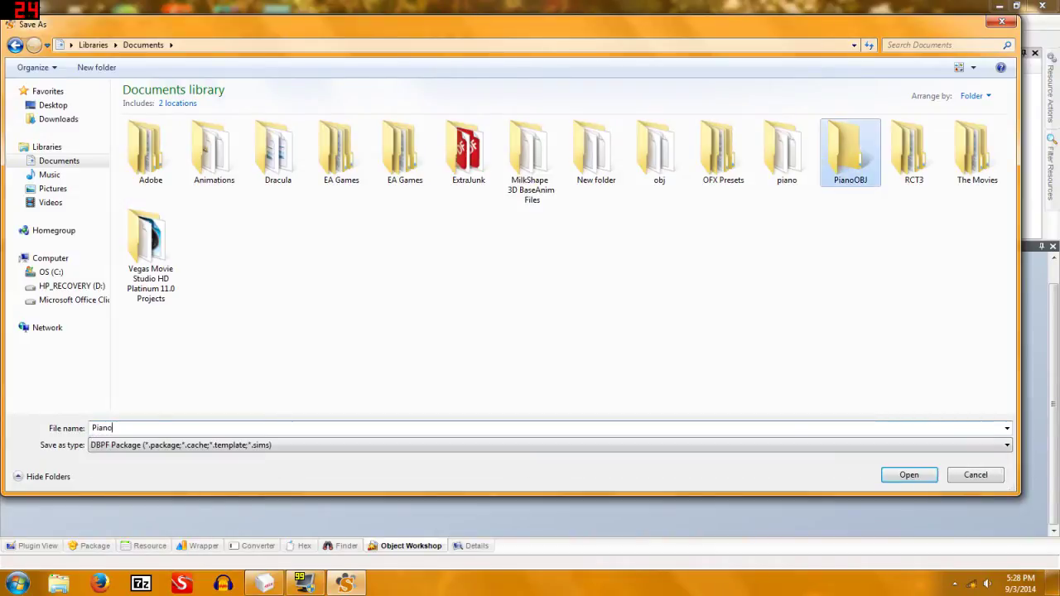
{"action": "double_click", "coordinate": [850, 154]}
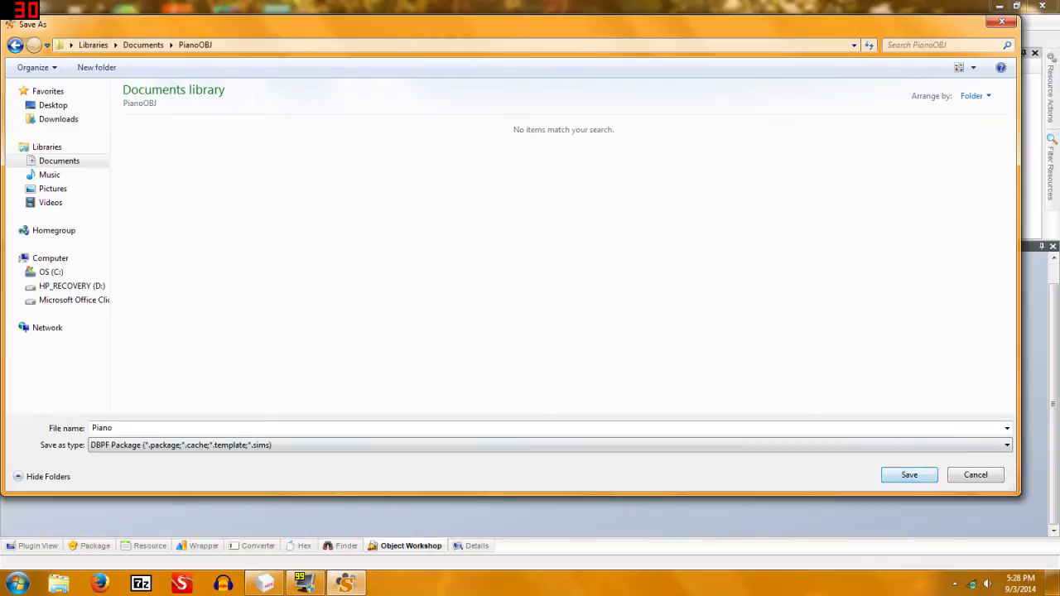
{"action": "key", "text": "Return"}
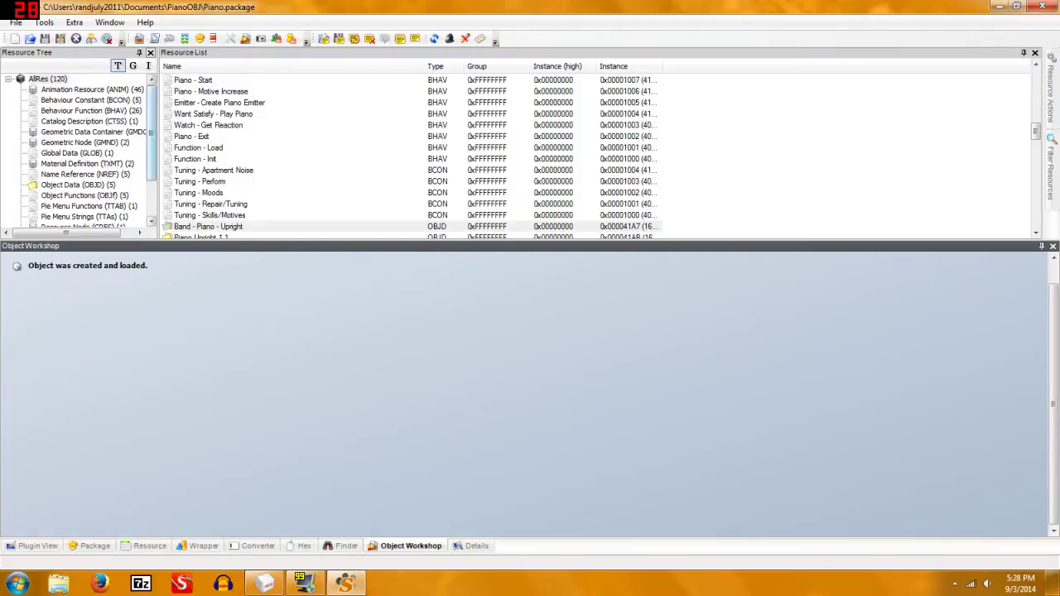
List the package's Geometric Data Container resources and select the tslocator_gmdc entry, dismissing the DirectX warning
{"action": "scroll", "coordinate": [79, 149], "scroll_direction": "down", "scroll_amount": 3}
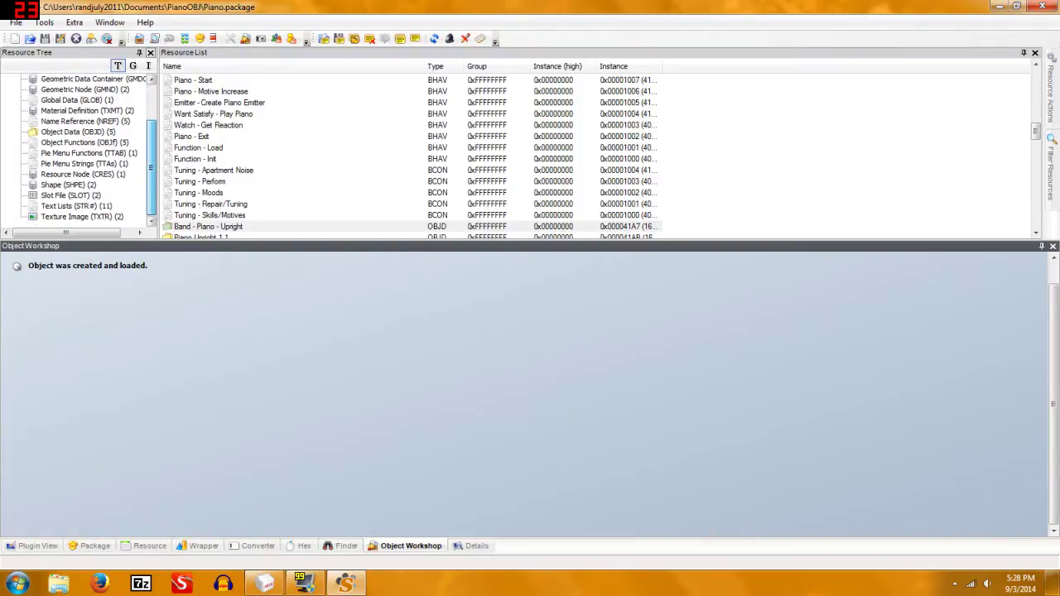
{"action": "scroll", "coordinate": [78, 149], "scroll_direction": "up", "scroll_amount": 3}
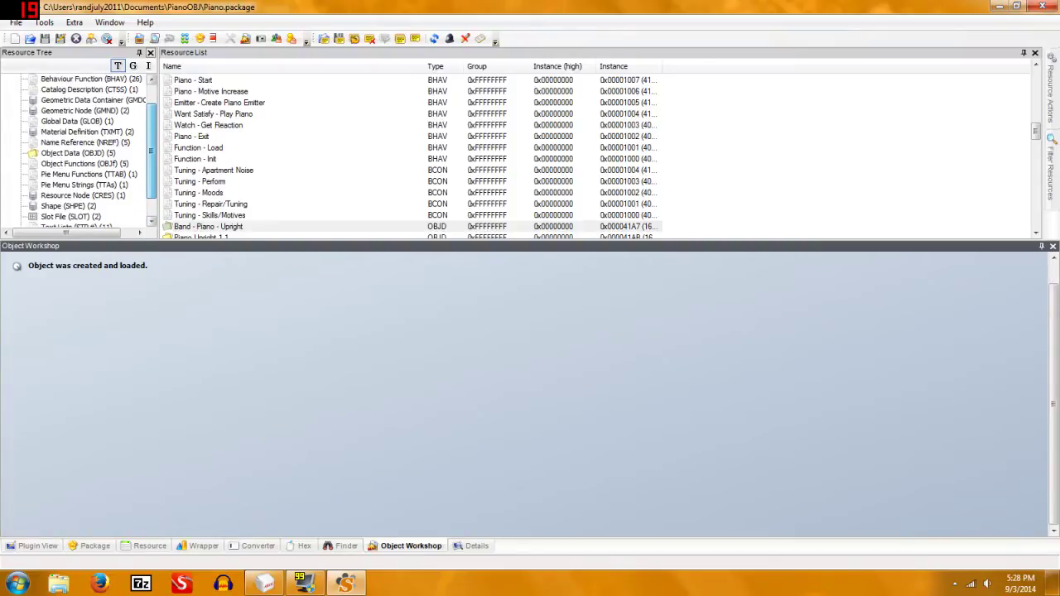
{"action": "left_click", "coordinate": [91, 110]}
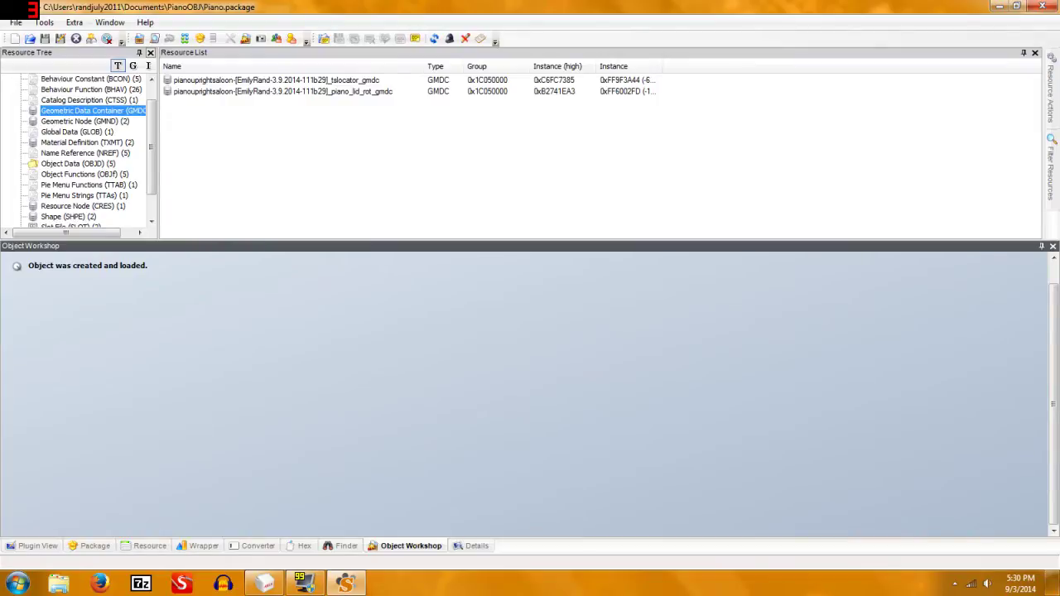
{"action": "left_click", "coordinate": [277, 81]}
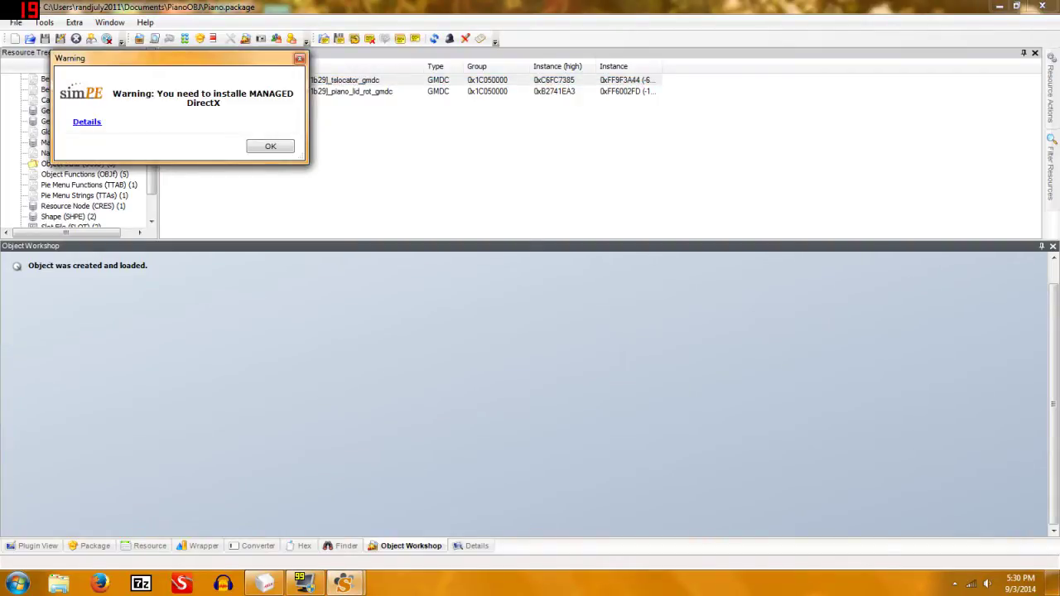
{"action": "left_click", "coordinate": [270, 145]}
Extract the tslocator_gmdc mesh resource into the PianoOBJ folder under its suggested file name
{"action": "right_click", "coordinate": [346, 82]}
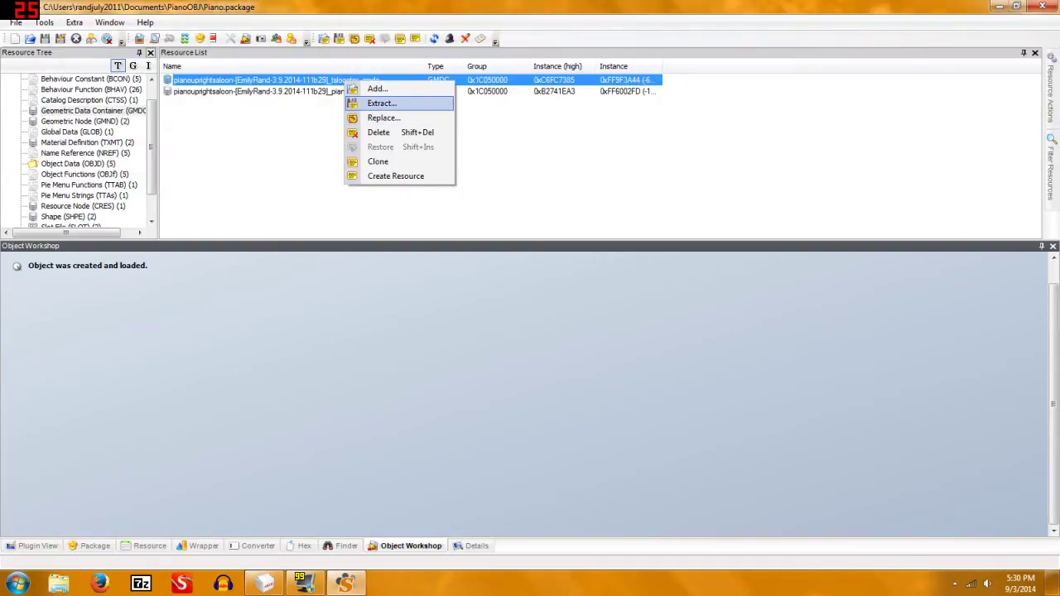
{"action": "left_click", "coordinate": [382, 103]}
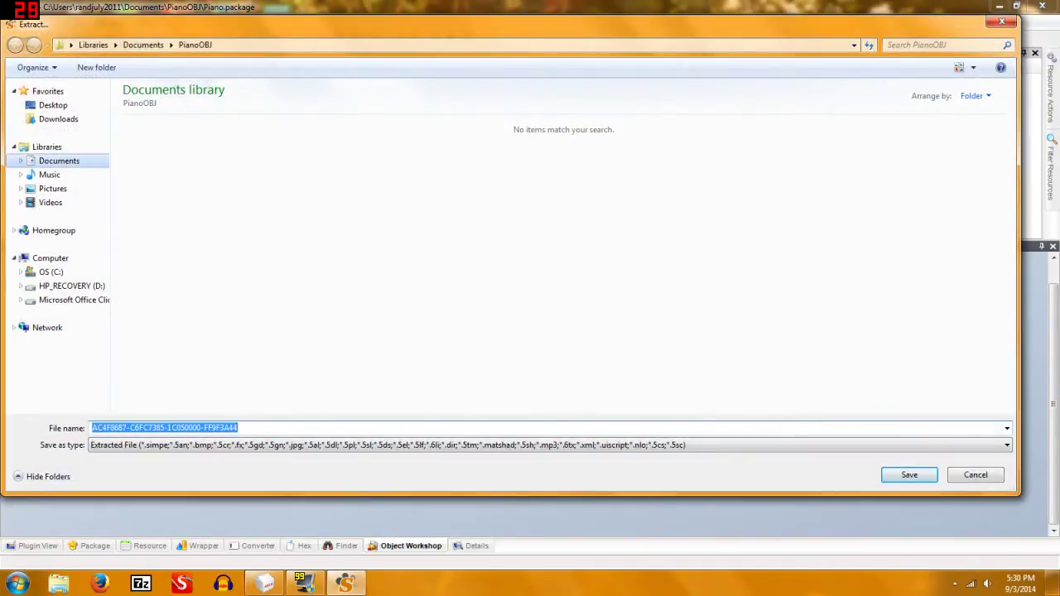
{"action": "left_click", "coordinate": [59, 161]}
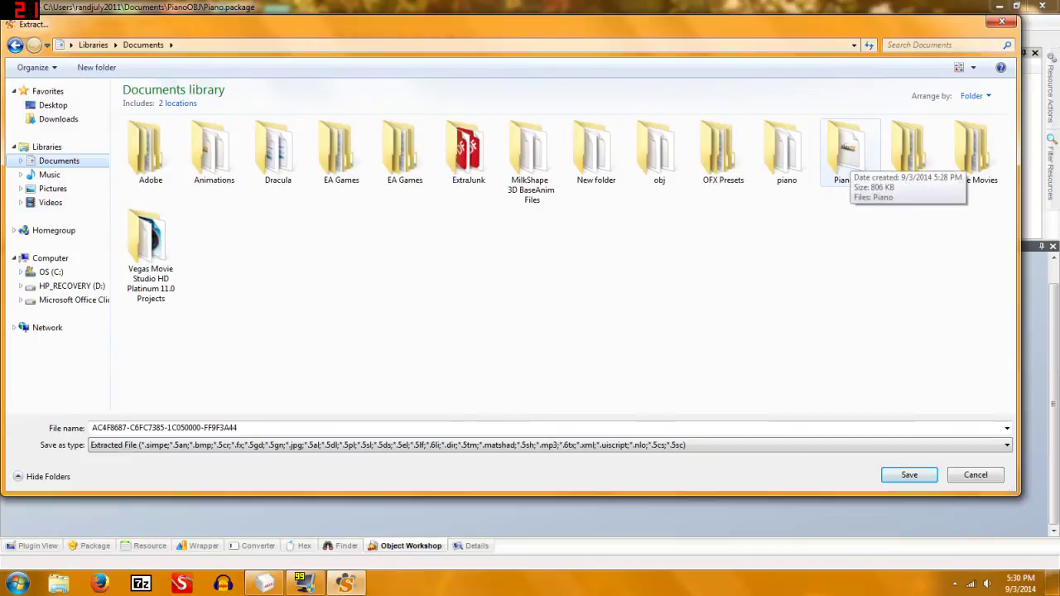
{"action": "double_click", "coordinate": [847, 151]}
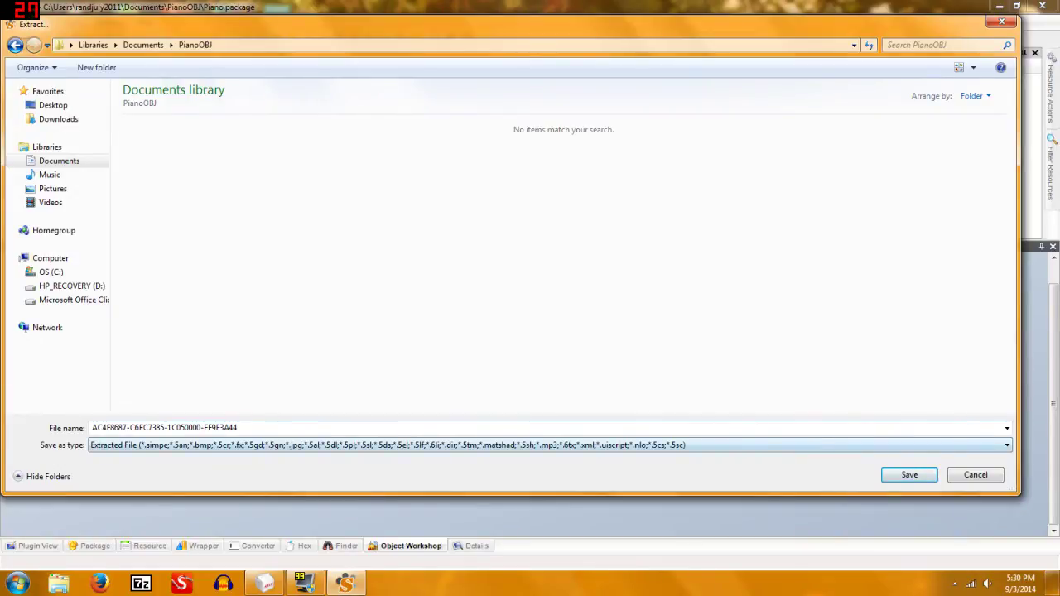
{"action": "left_click", "coordinate": [910, 475]}
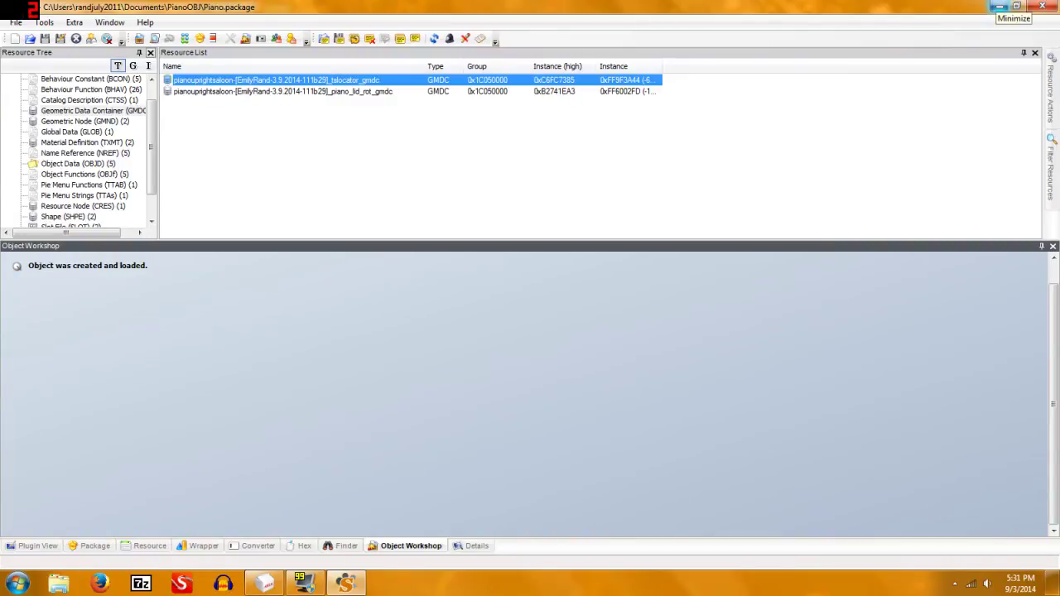
Switch to MilkShape 3D and import AC4F8687-C6FC7385-1C050000-FF9F3A44.5gd from the PianoOBJ folder using Sims2 UniMesh Import V4.09, accepting the truncated model names
{"action": "left_click", "coordinate": [1001, 6]}
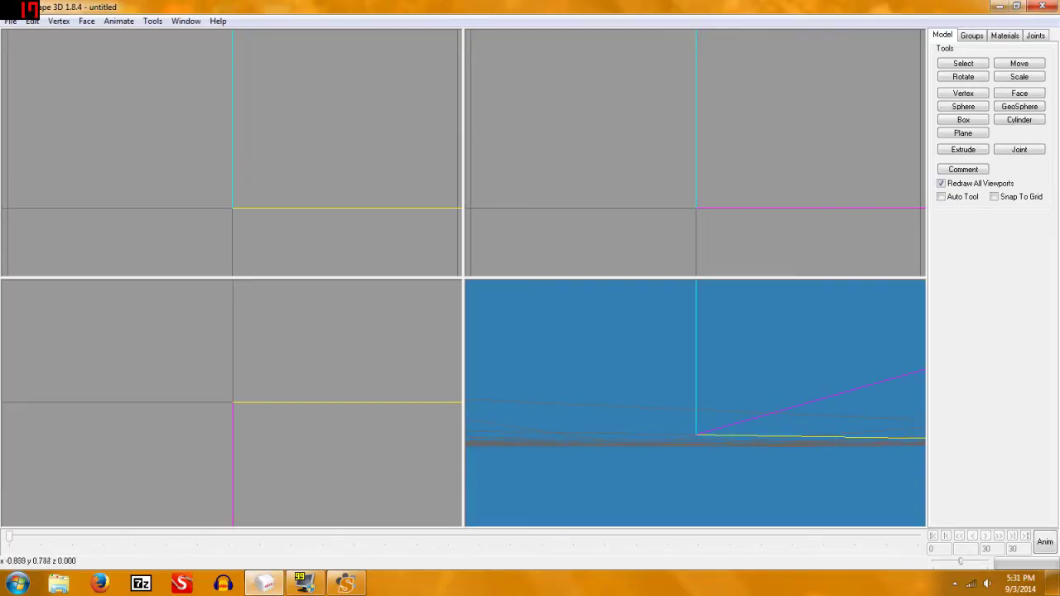
{"action": "left_click", "coordinate": [11, 20]}
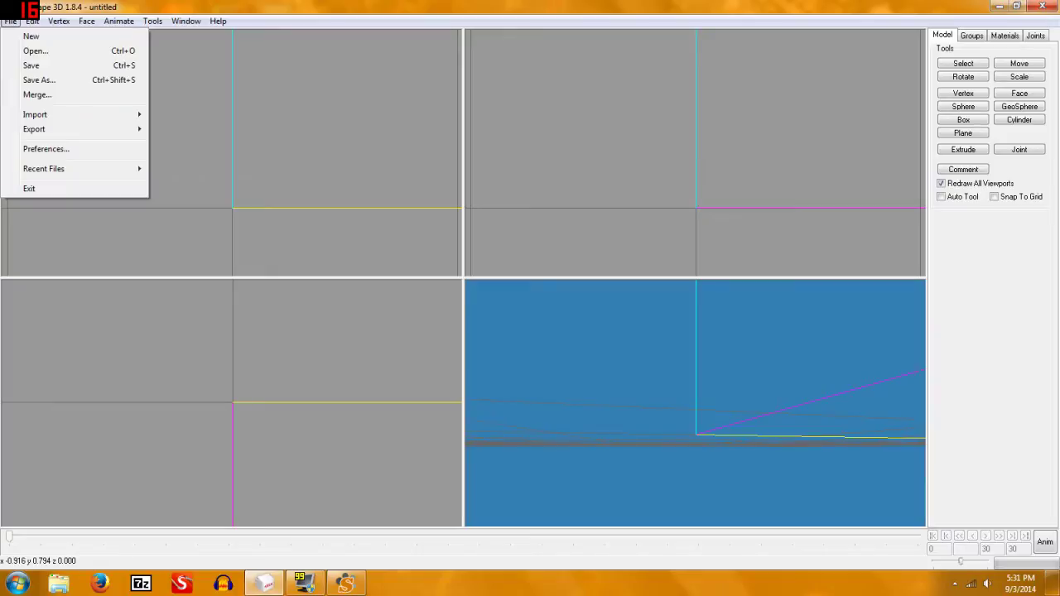
{"action": "mouse_move", "coordinate": [35, 115]}
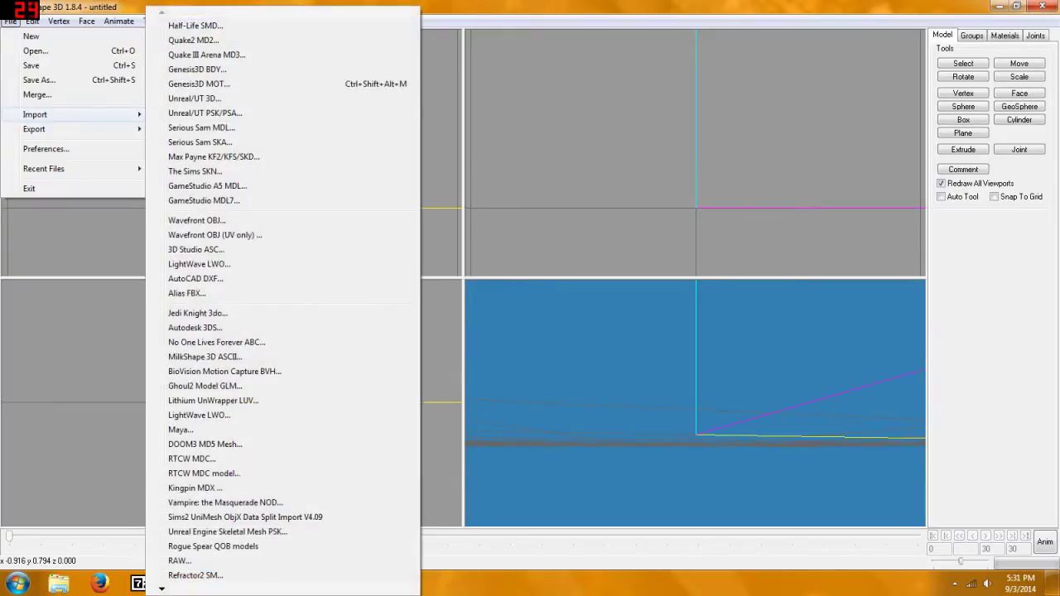
{"action": "mouse_move", "coordinate": [283, 589]}
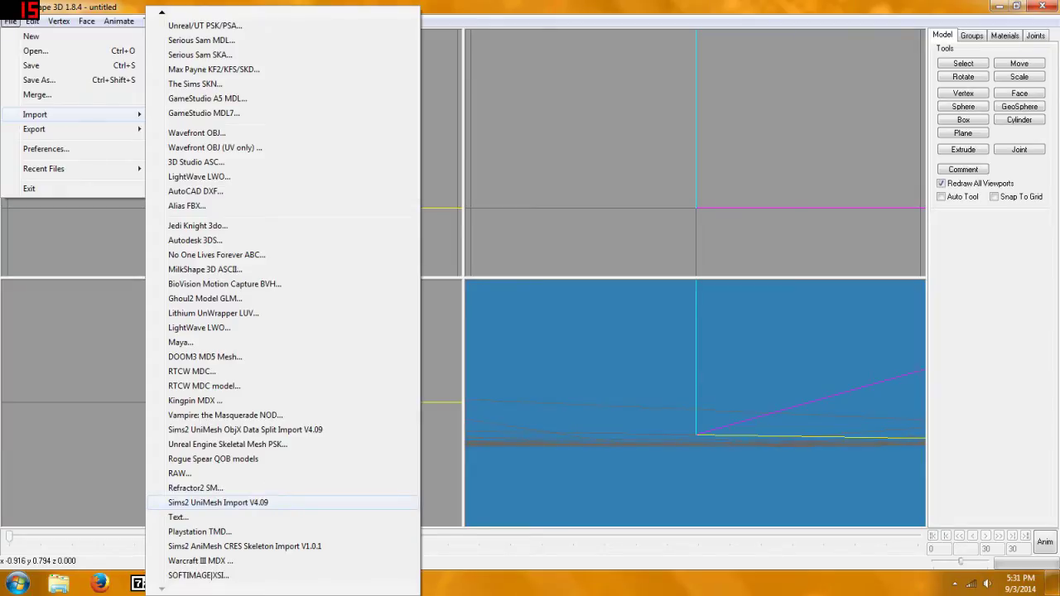
{"action": "left_click", "coordinate": [218, 503]}
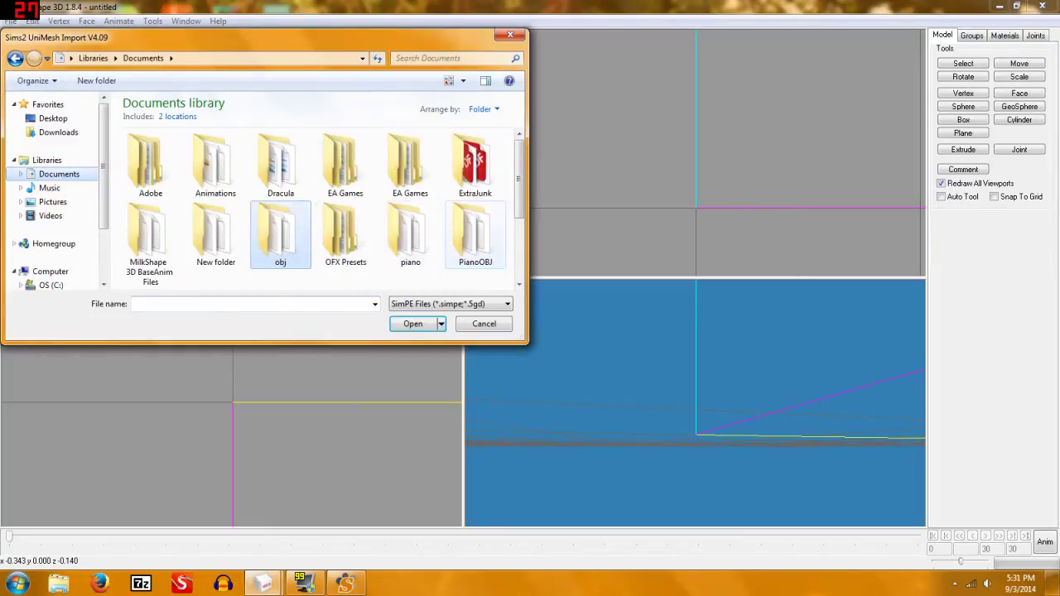
{"action": "double_click", "coordinate": [475, 236]}
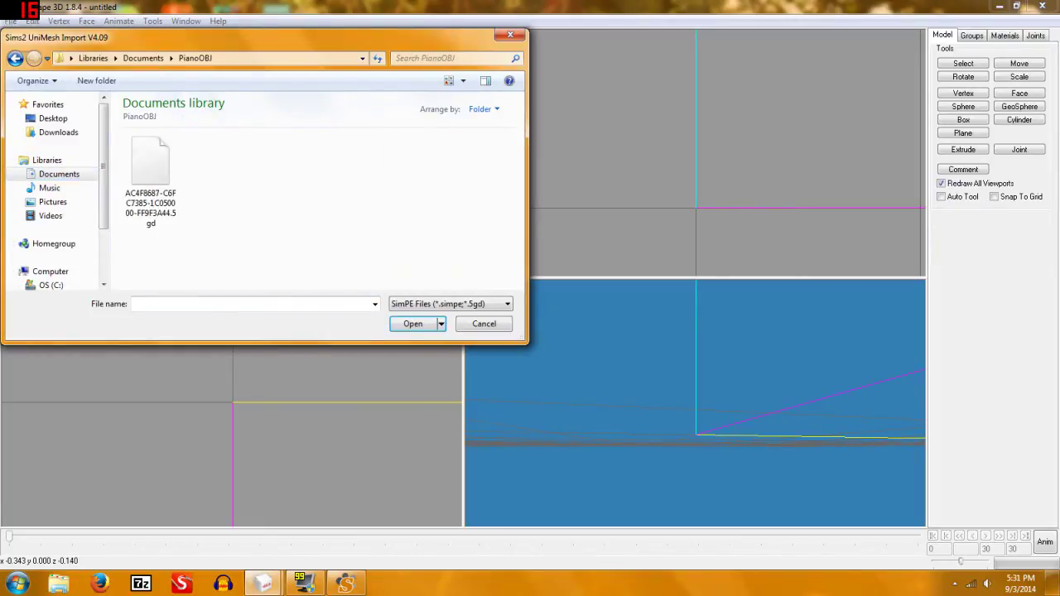
{"action": "left_click", "coordinate": [151, 180]}
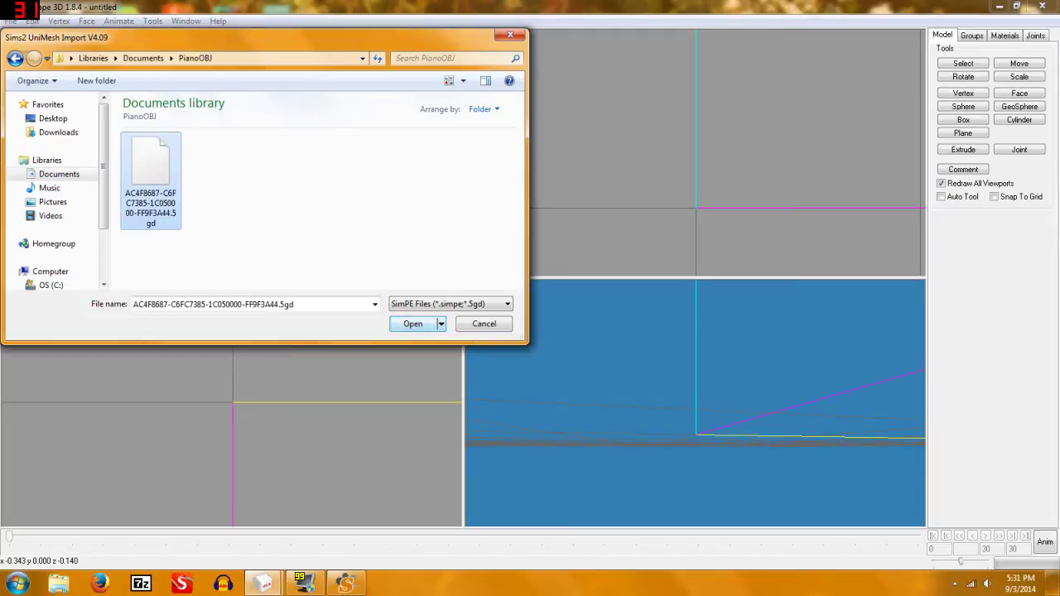
{"action": "left_click", "coordinate": [412, 323]}
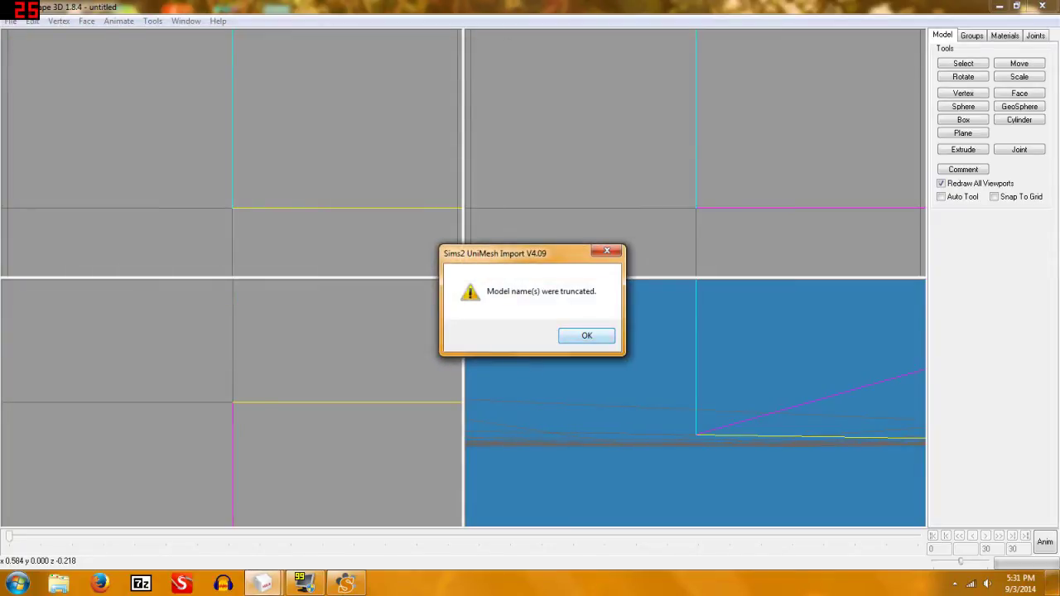
{"action": "left_click", "coordinate": [586, 336]}
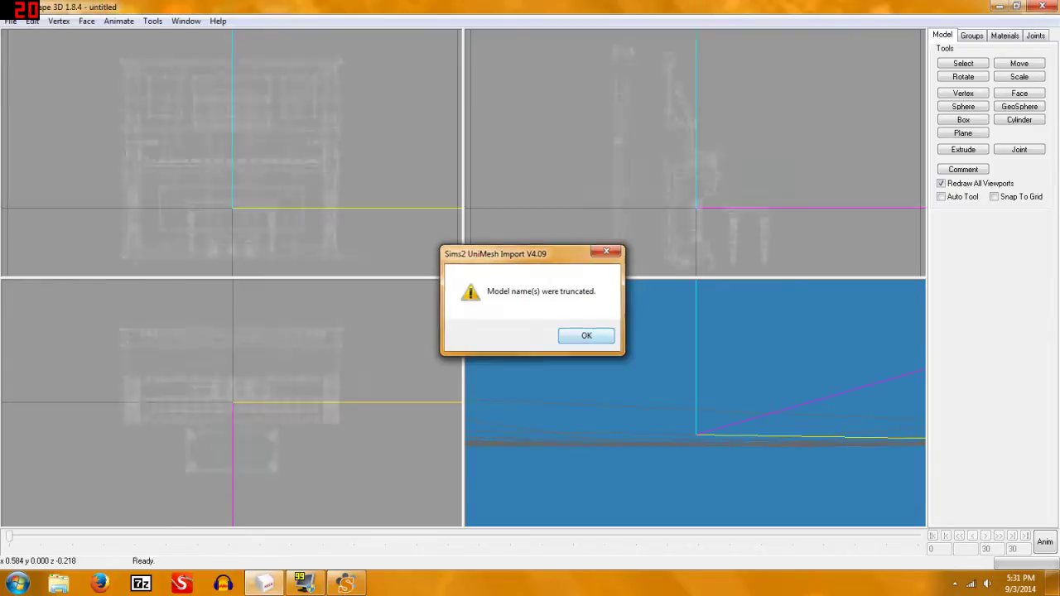
Export the imported piano mesh as a Wavefront OBJ named piano2 into the PianoOBJ folder
{"action": "left_click_drag", "start_coordinate": [696, 398], "coordinate": [701, 457]}
{"action": "key", "text": "Down"}
{"action": "key", "text": "Down"}
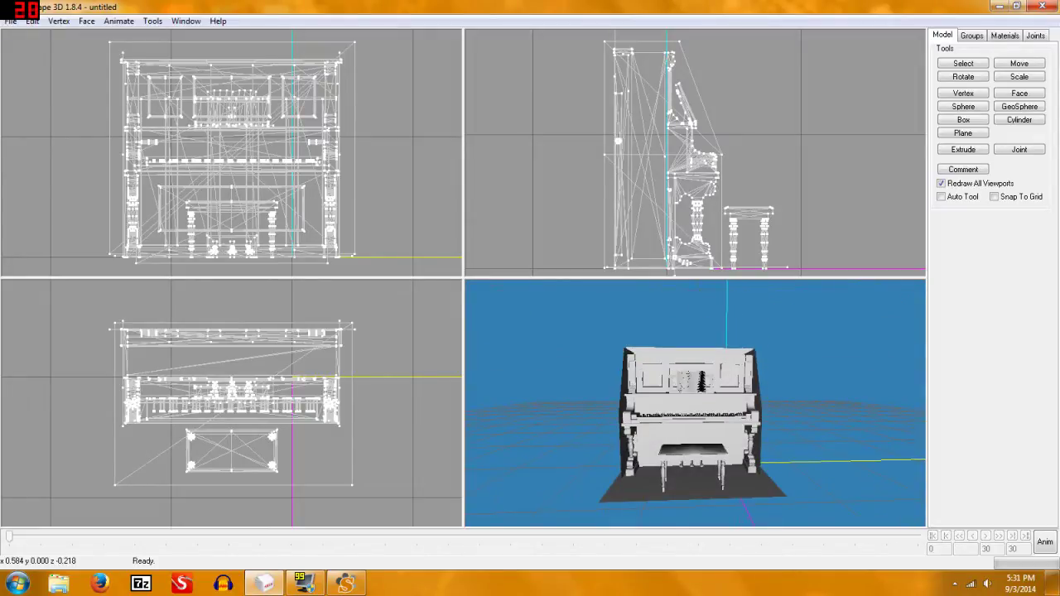
{"action": "mouse_move", "coordinate": [698, 404]}
{"action": "left_mouse_down"}
{"action": "mouse_move", "coordinate": [770, 406]}
{"action": "mouse_move", "coordinate": [699, 403]}
{"action": "left_mouse_up"}
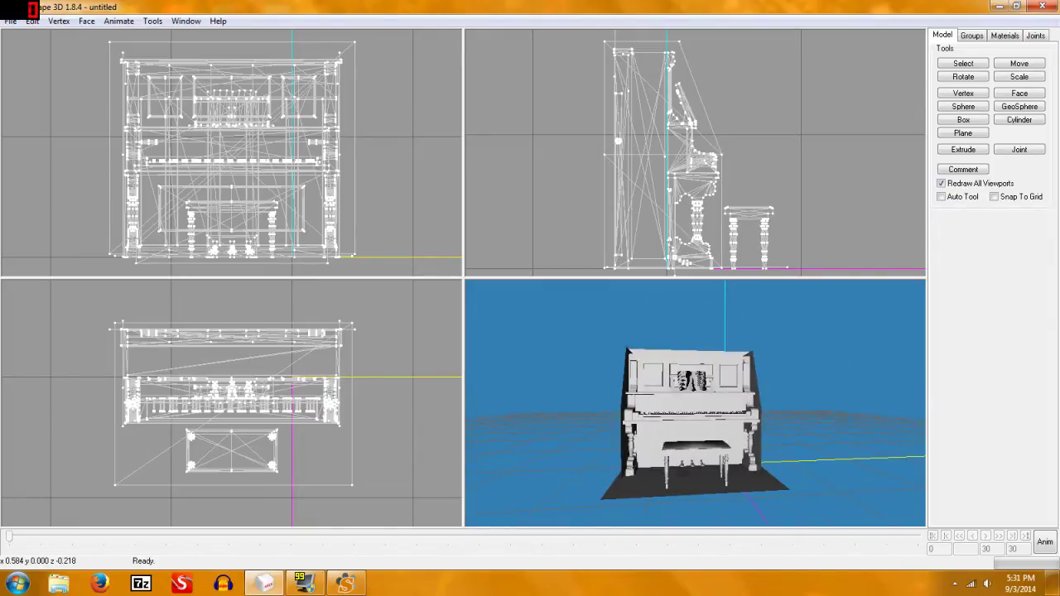
{"action": "mouse_move", "coordinate": [695, 390]}
{"action": "left_mouse_down"}
{"action": "mouse_move", "coordinate": [702, 499]}
{"action": "mouse_move", "coordinate": [698, 399]}
{"action": "mouse_move", "coordinate": [741, 396]}
{"action": "mouse_move", "coordinate": [702, 399]}
{"action": "left_mouse_up"}
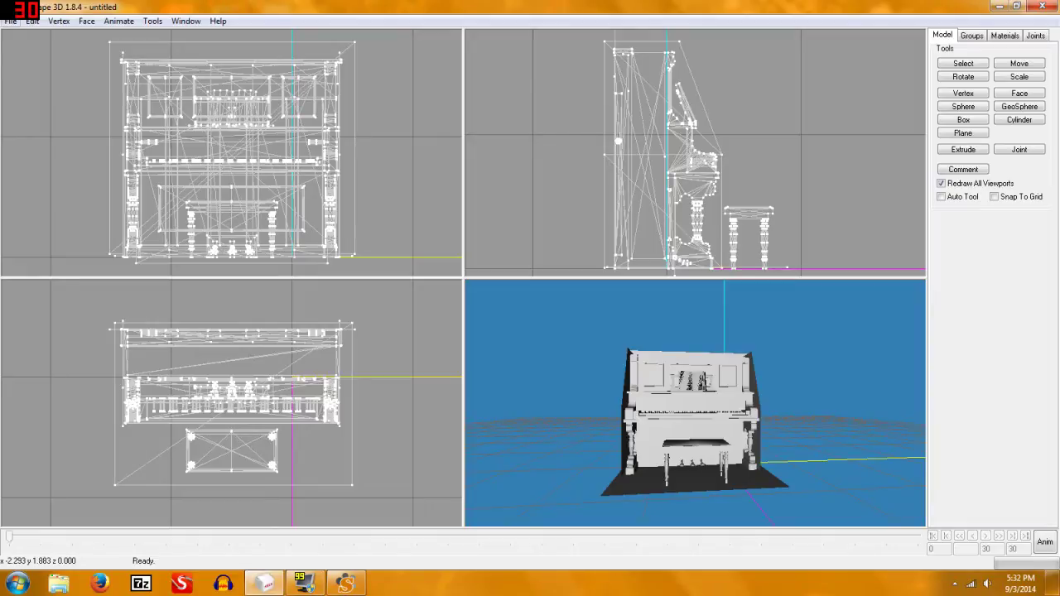
{"action": "key", "text": "alt+f"}
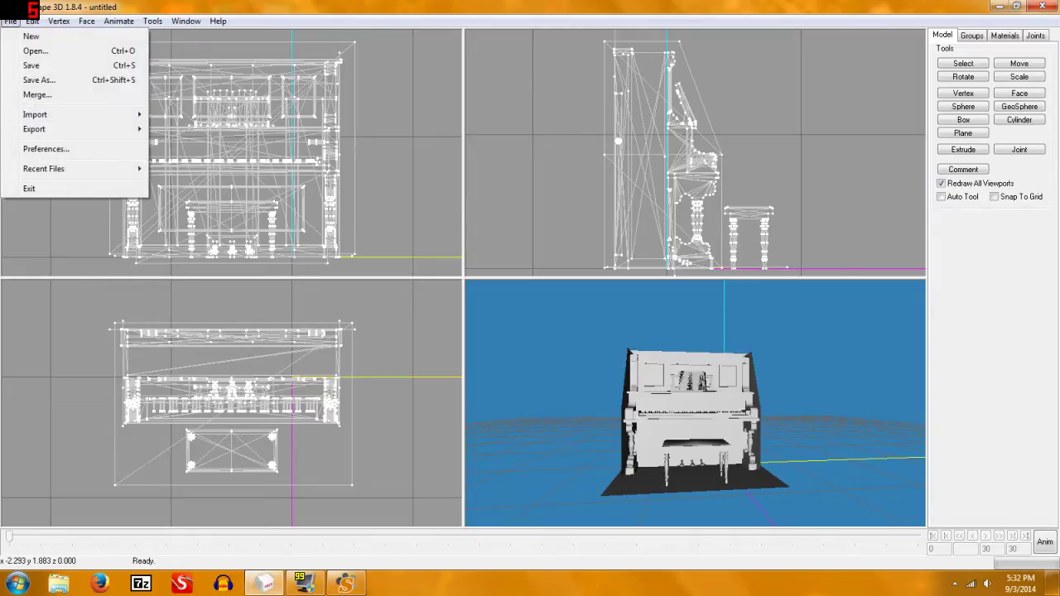
{"action": "mouse_move", "coordinate": [75, 129]}
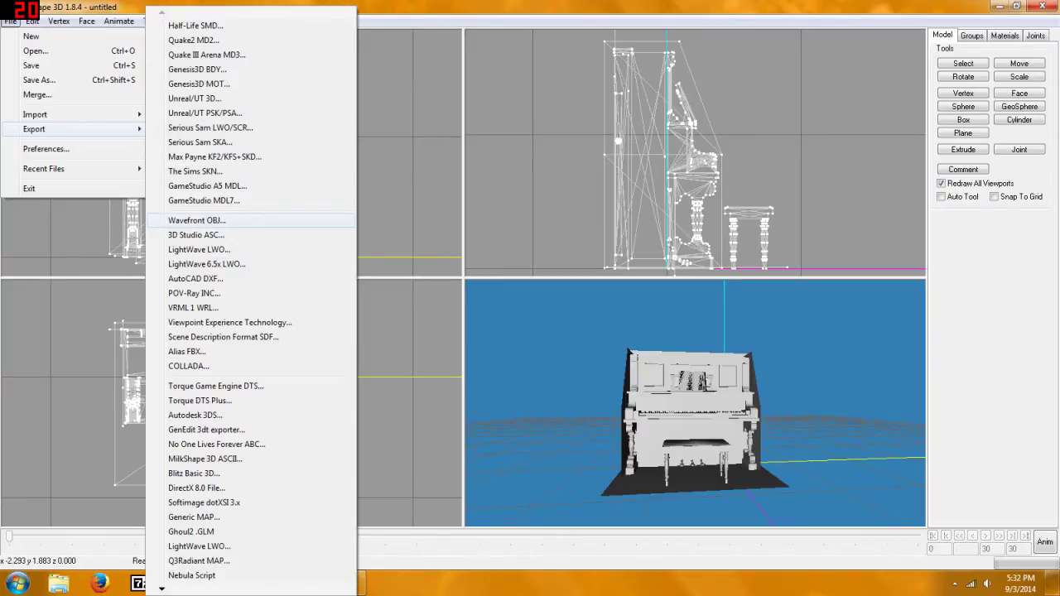
{"action": "key", "text": "Return"}
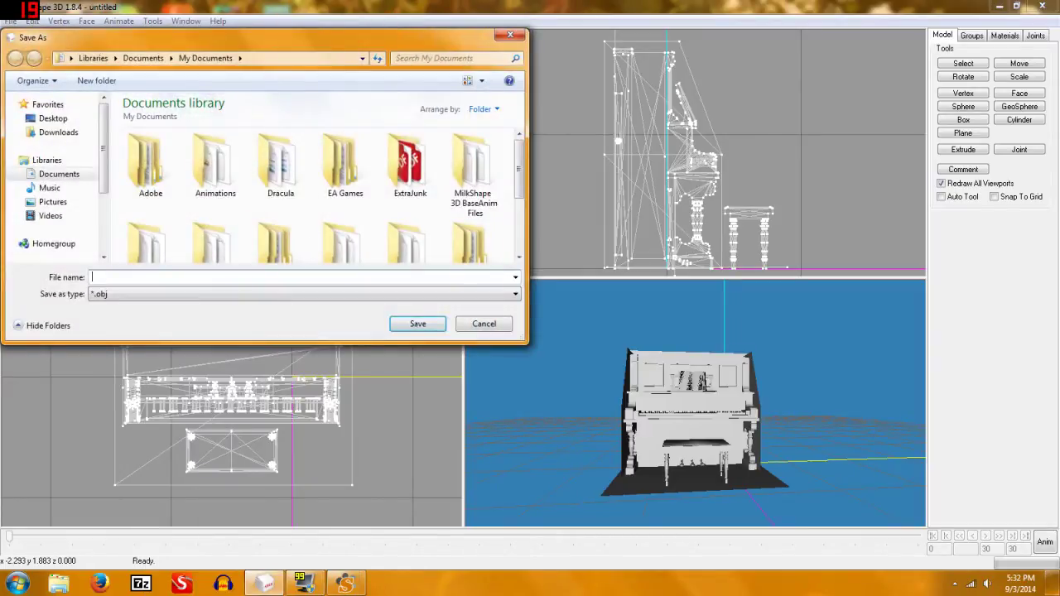
{"action": "type", "text": "piano"}
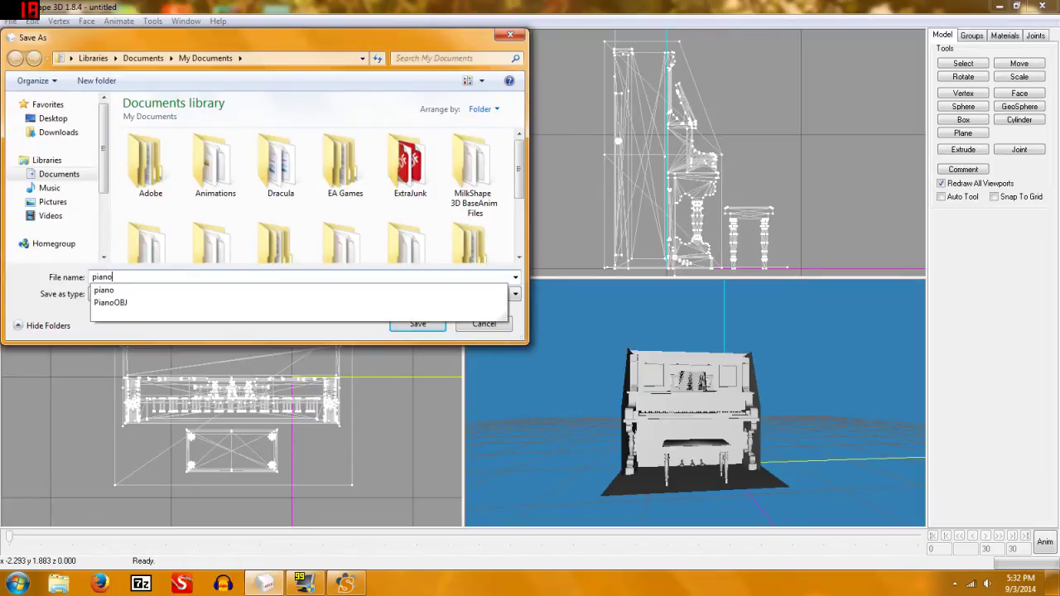
{"action": "type", "text": "2"}
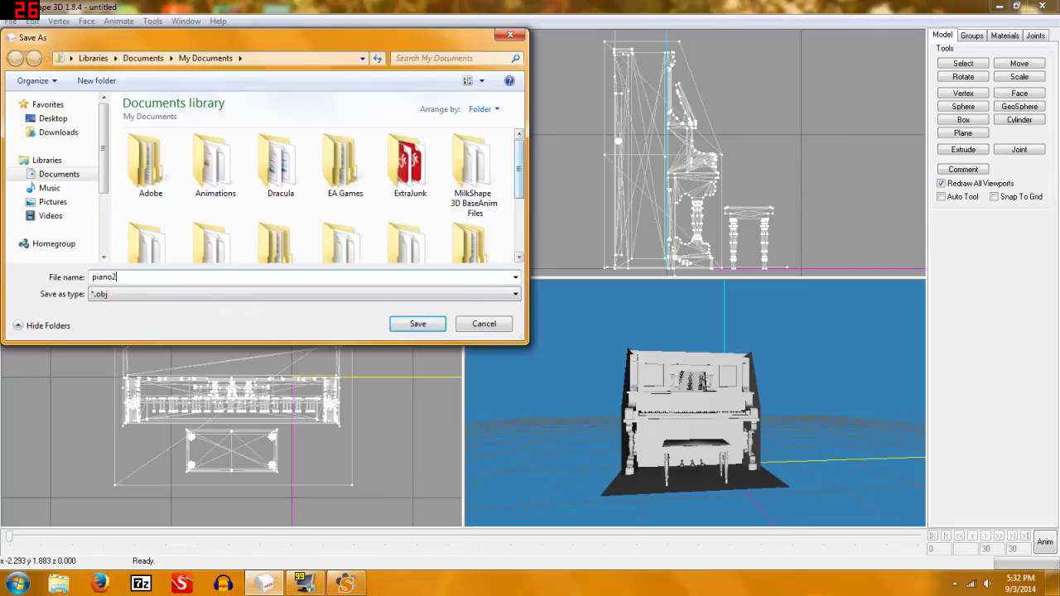
{"action": "scroll", "coordinate": [410, 158], "scroll_direction": "down", "scroll_amount": 5}
{"action": "double_click", "coordinate": [410, 143]}
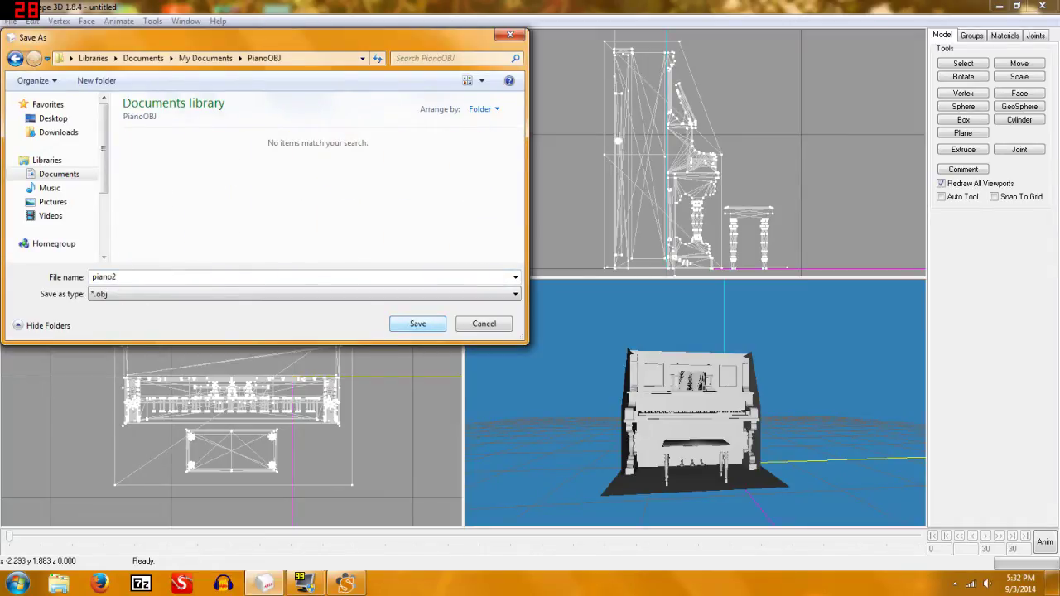
{"action": "left_click", "coordinate": [418, 323]}
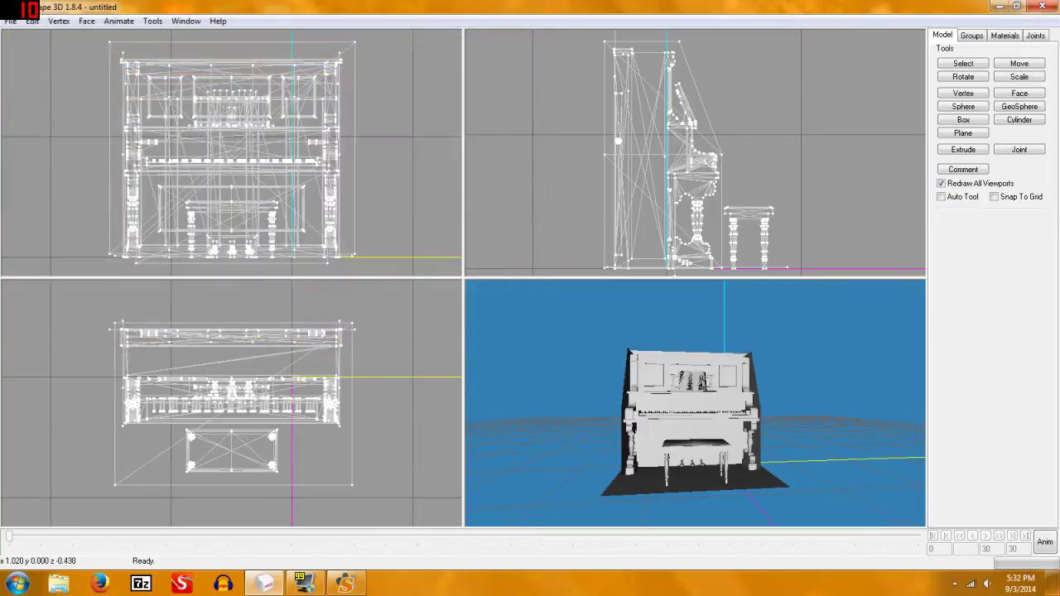
Start a new empty model, discarding the unsaved changes to the piano scene
{"action": "left_click", "coordinate": [11, 20]}
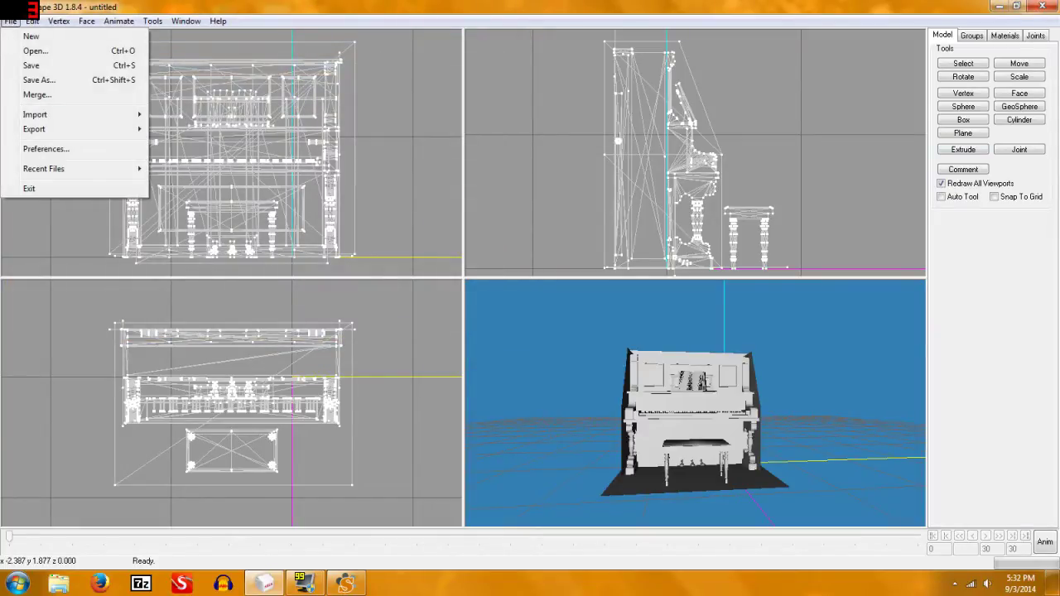
{"action": "left_click", "coordinate": [31, 37]}
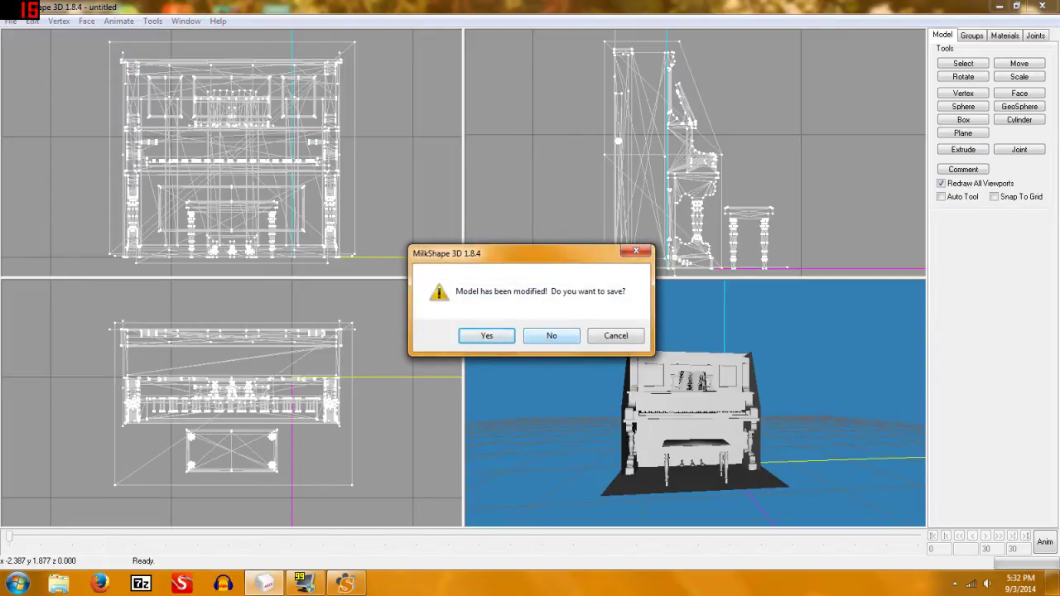
{"action": "left_click", "coordinate": [552, 336]}
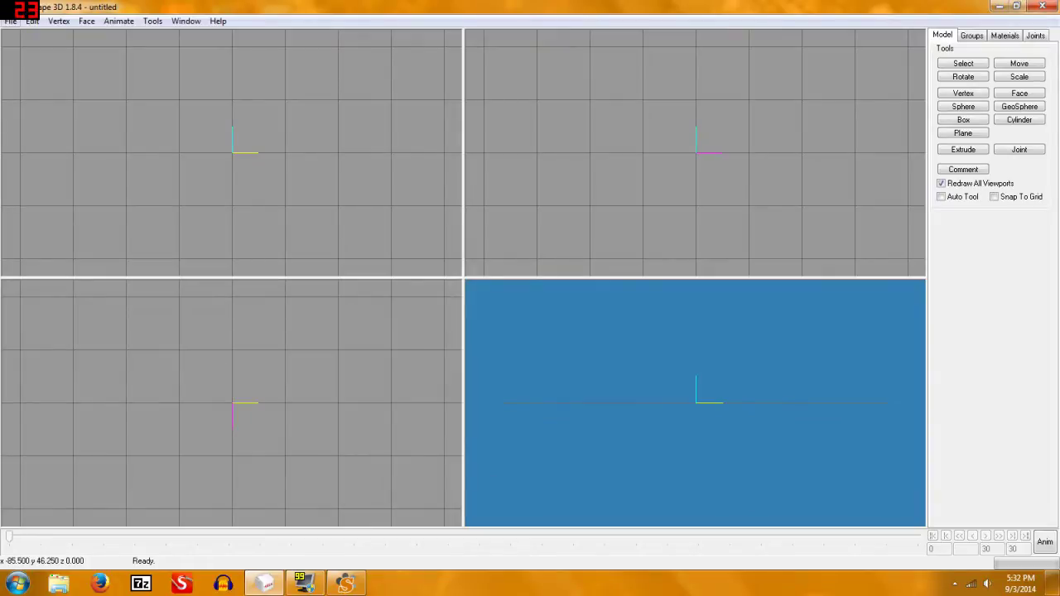
Open the AFanimBase model from the My Documents folder
{"action": "left_click_drag", "start_coordinate": [625, 369], "coordinate": [664, 397]}
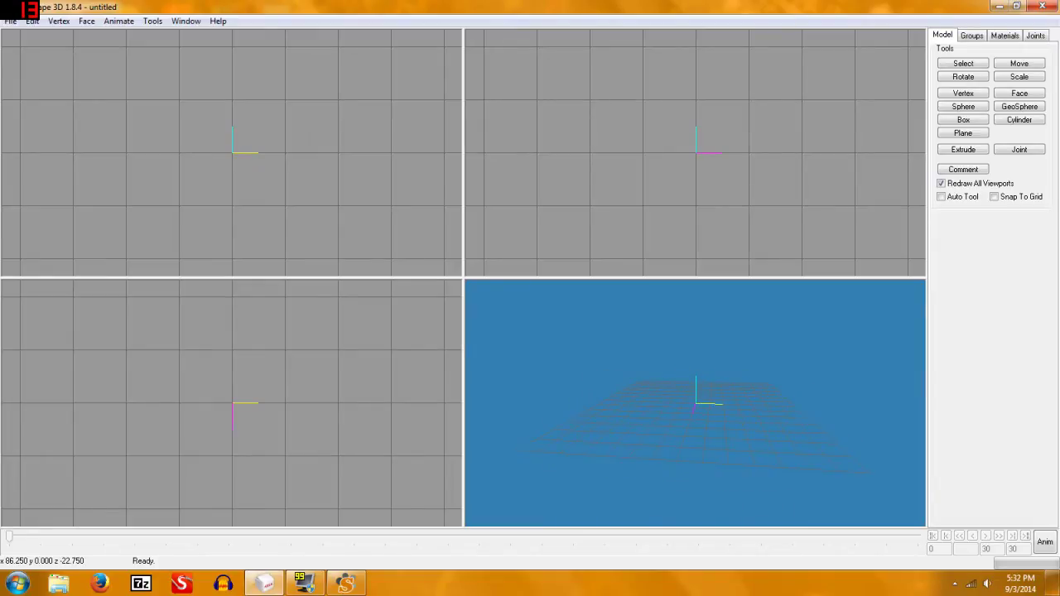
{"action": "left_click", "coordinate": [10, 20]}
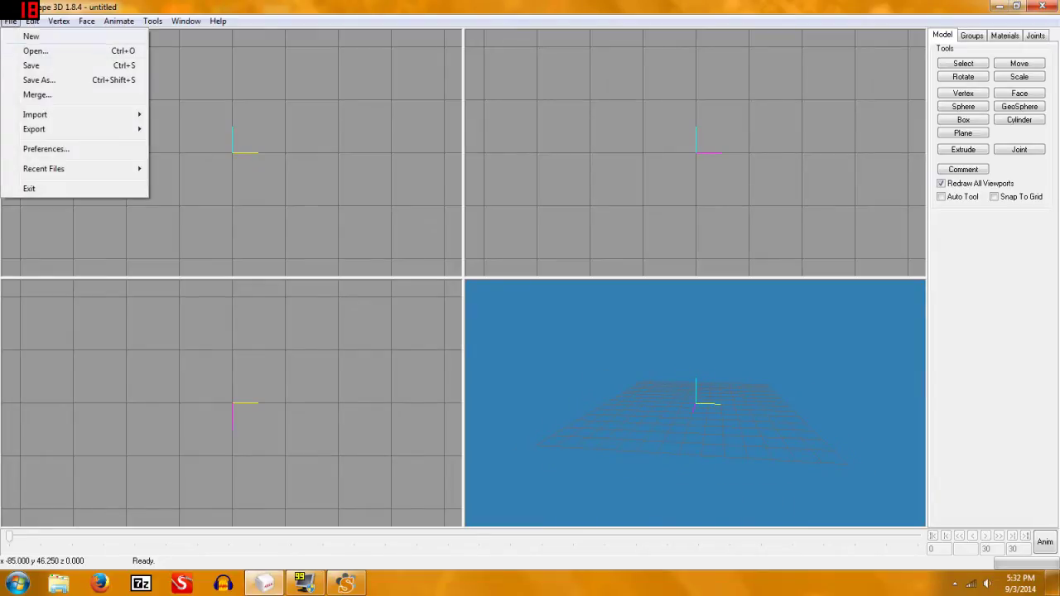
{"action": "left_click", "coordinate": [36, 51]}
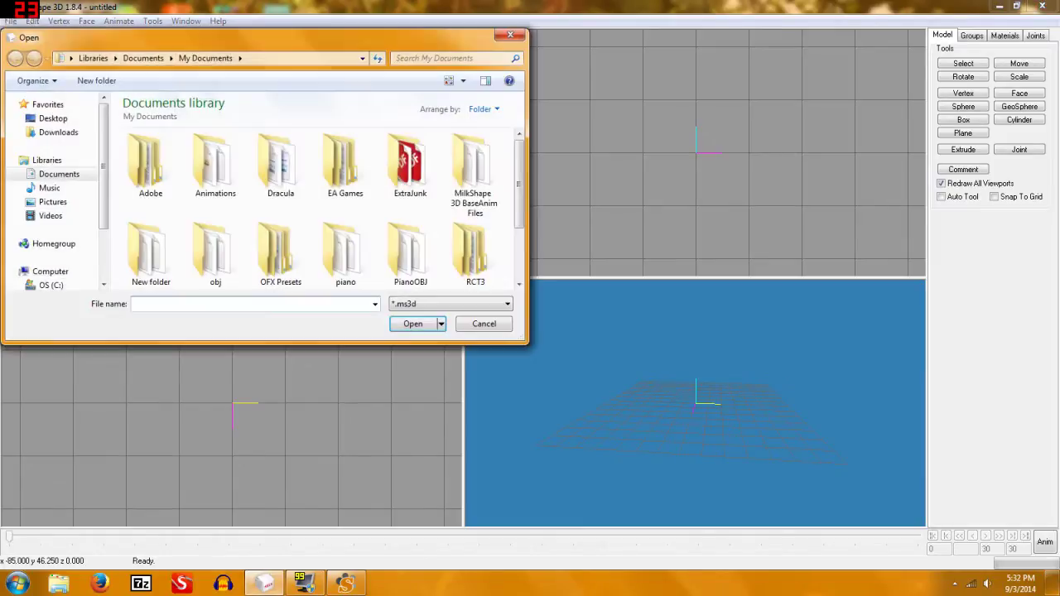
{"action": "scroll", "coordinate": [280, 224], "scroll_direction": "down", "scroll_amount": 2}
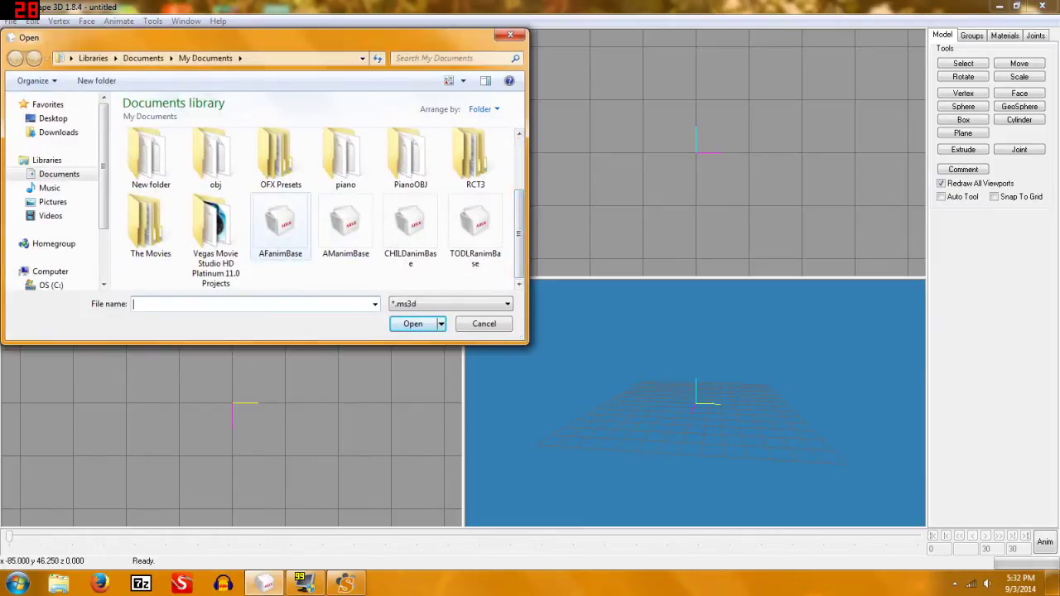
{"action": "double_click", "coordinate": [280, 222]}
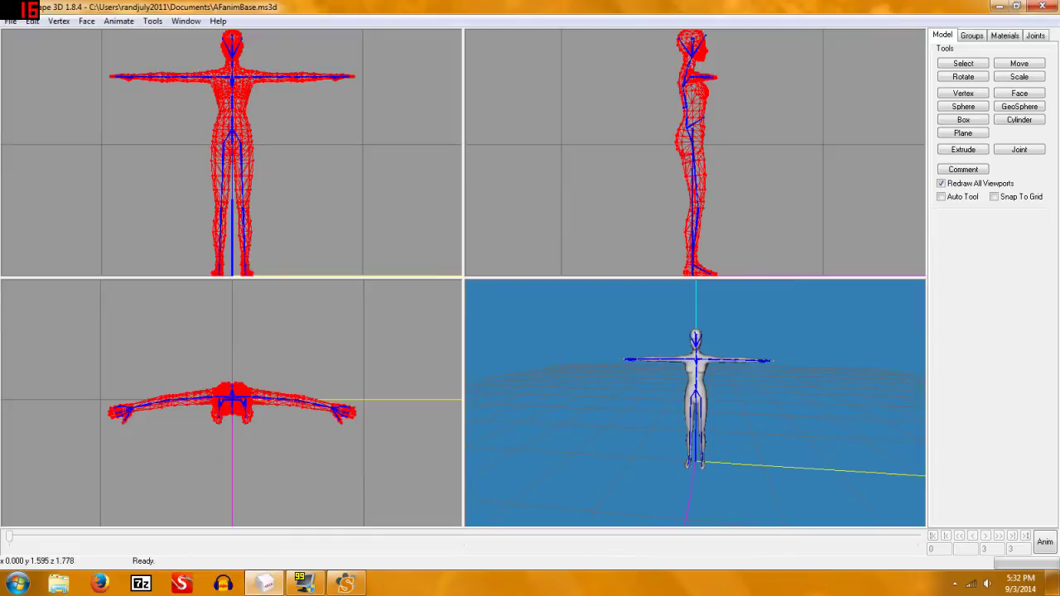
Turn on animation mode and clear the selection on the female figure with the Select tool in Joint mode
{"action": "left_click", "coordinate": [963, 64]}
{"action": "left_click_drag", "start_coordinate": [763, 365], "coordinate": [816, 383]}
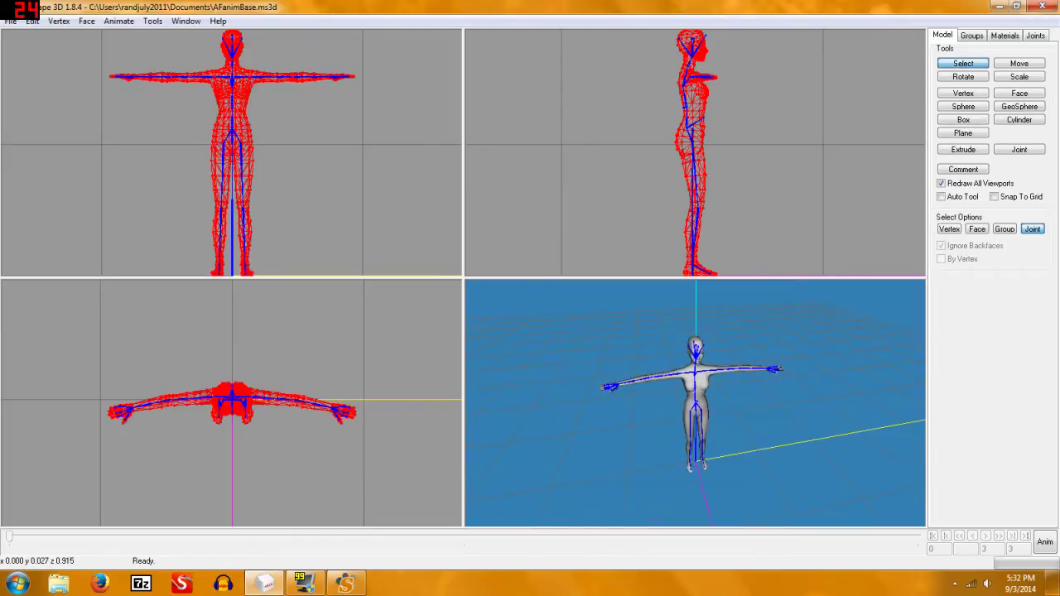
{"action": "left_click", "coordinate": [963, 76]}
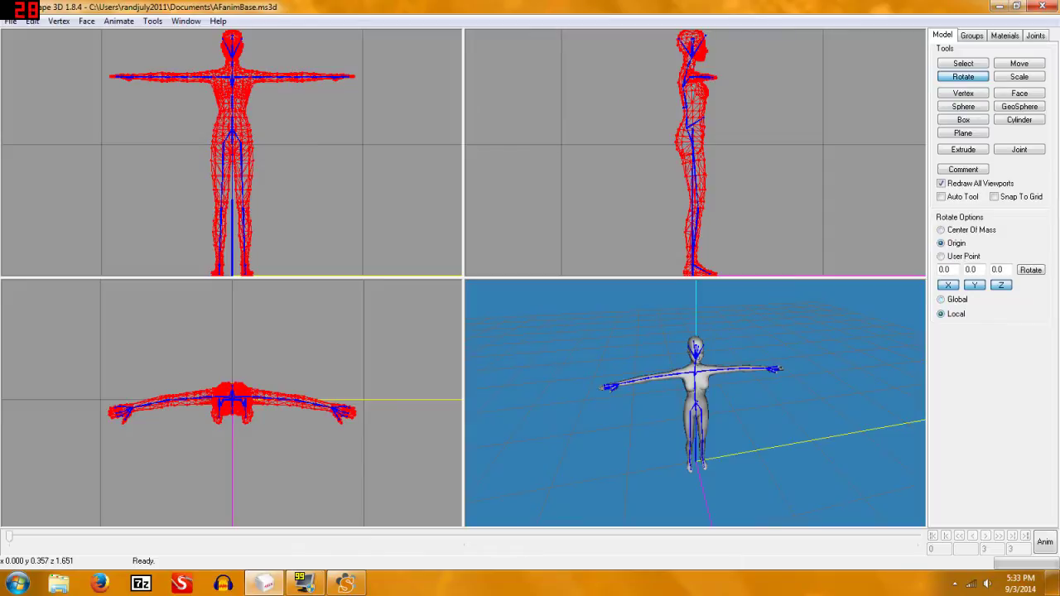
{"action": "left_click", "coordinate": [1045, 543]}
{"action": "left_click", "coordinate": [963, 64]}
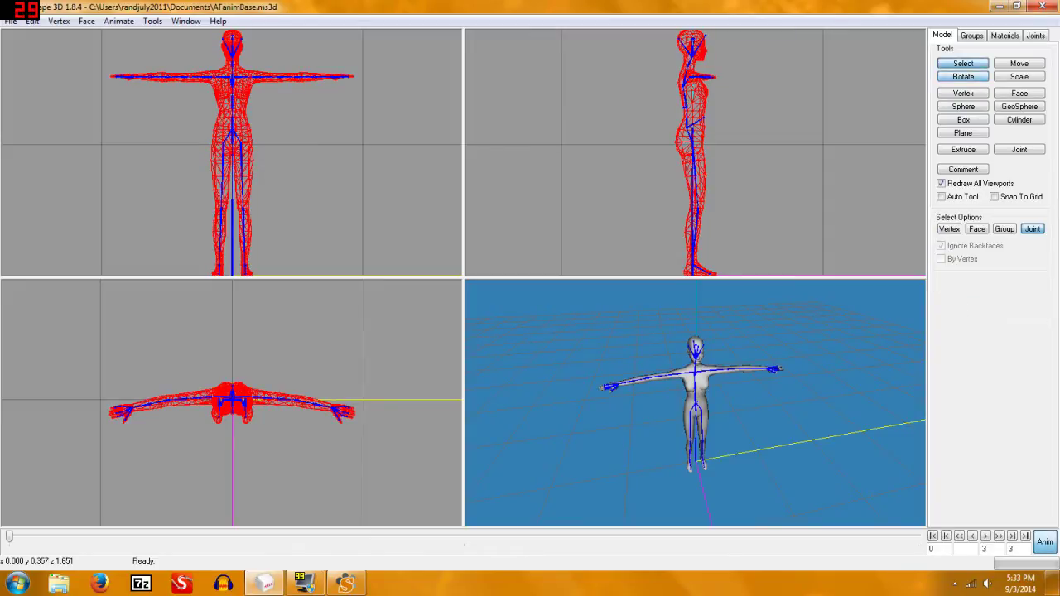
{"action": "left_click", "coordinate": [798, 88]}
Import the piano2 Wavefront OBJ from the PianoOBJ folder into the AFanimBase scene
{"action": "left_click", "coordinate": [11, 21]}
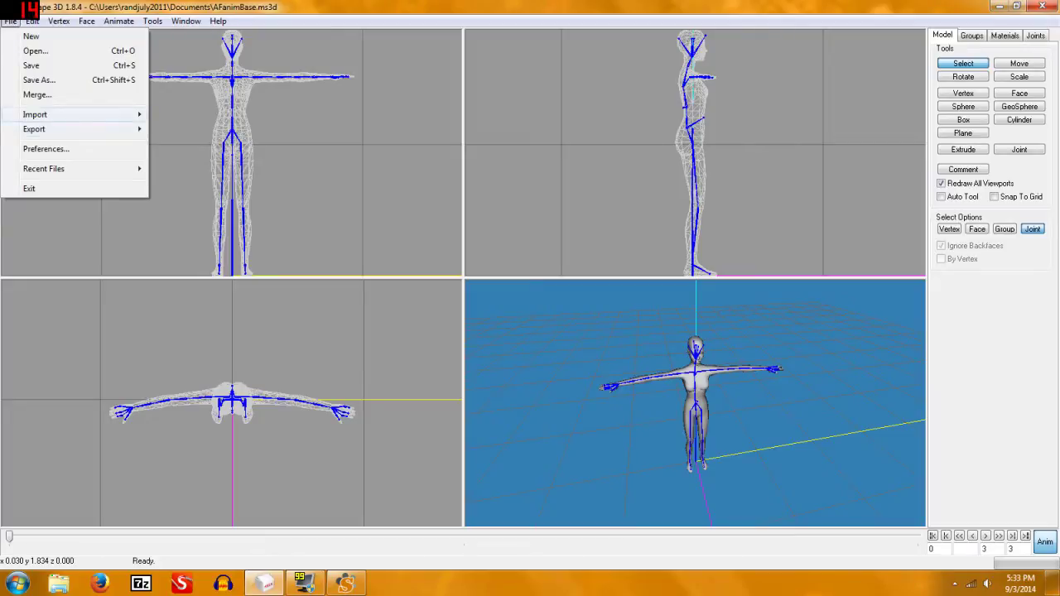
{"action": "mouse_move", "coordinate": [50, 115]}
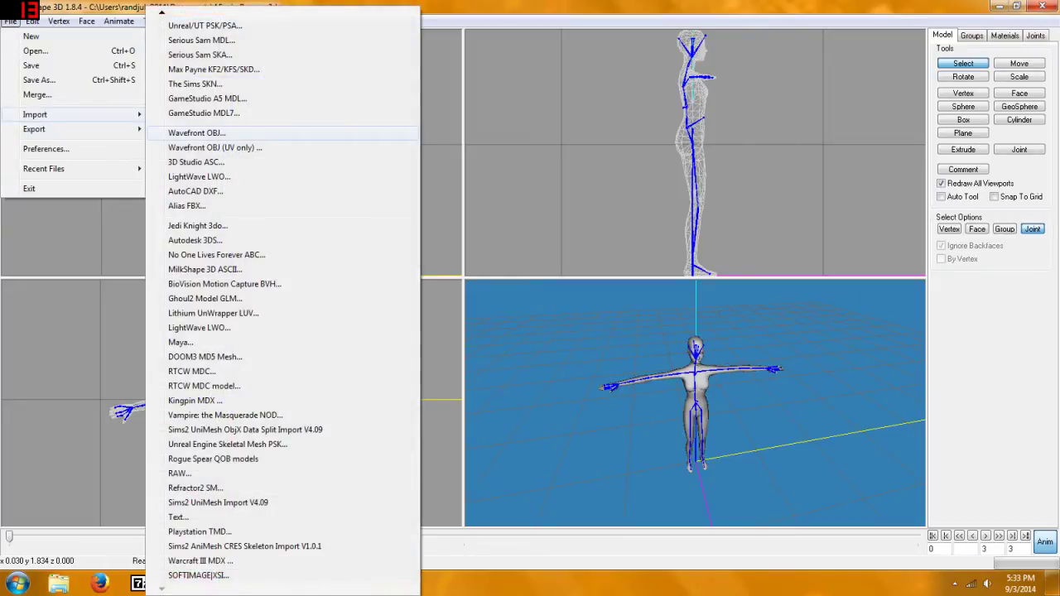
{"action": "left_click", "coordinate": [196, 133]}
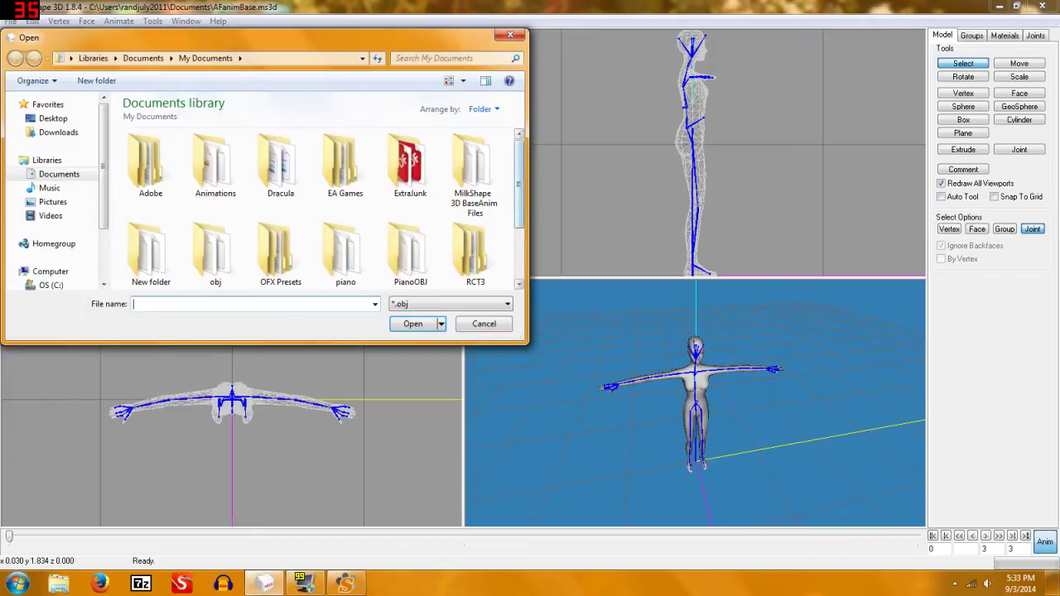
{"action": "scroll", "coordinate": [327, 209], "scroll_direction": "down", "scroll_amount": 2}
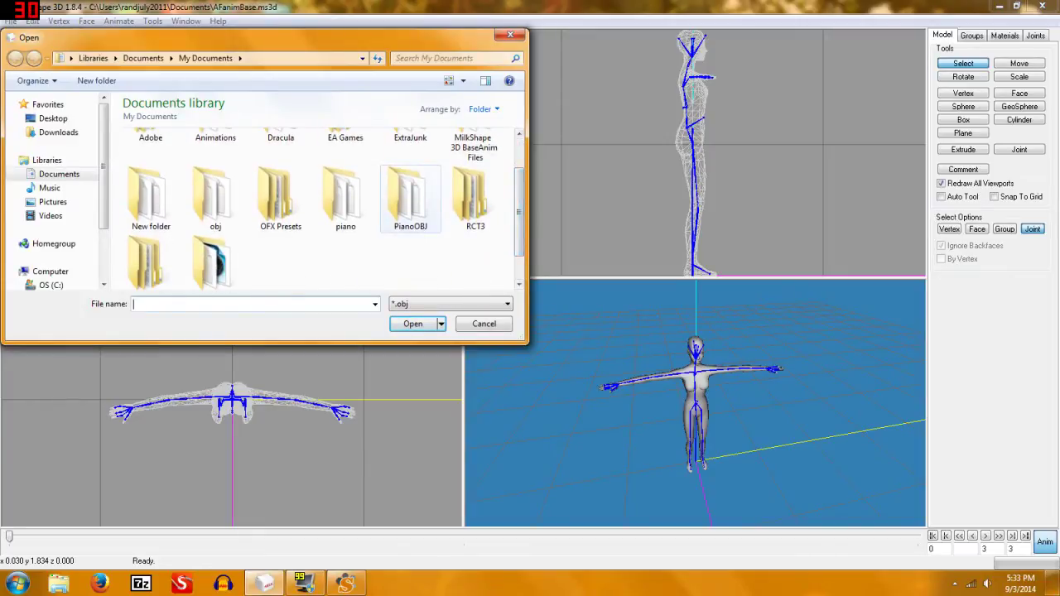
{"action": "double_click", "coordinate": [410, 192]}
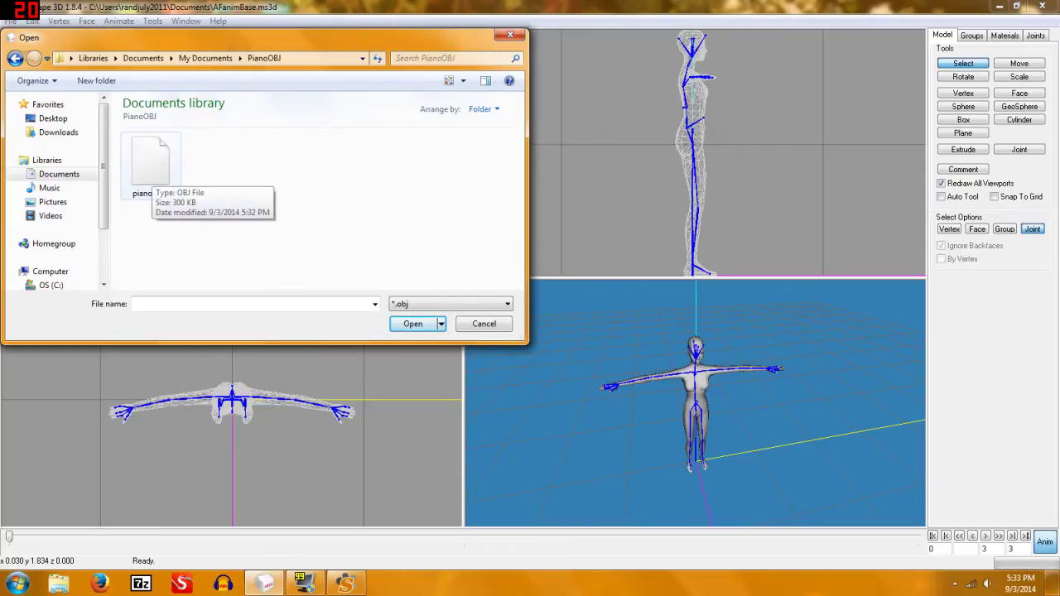
{"action": "double_click", "coordinate": [151, 170]}
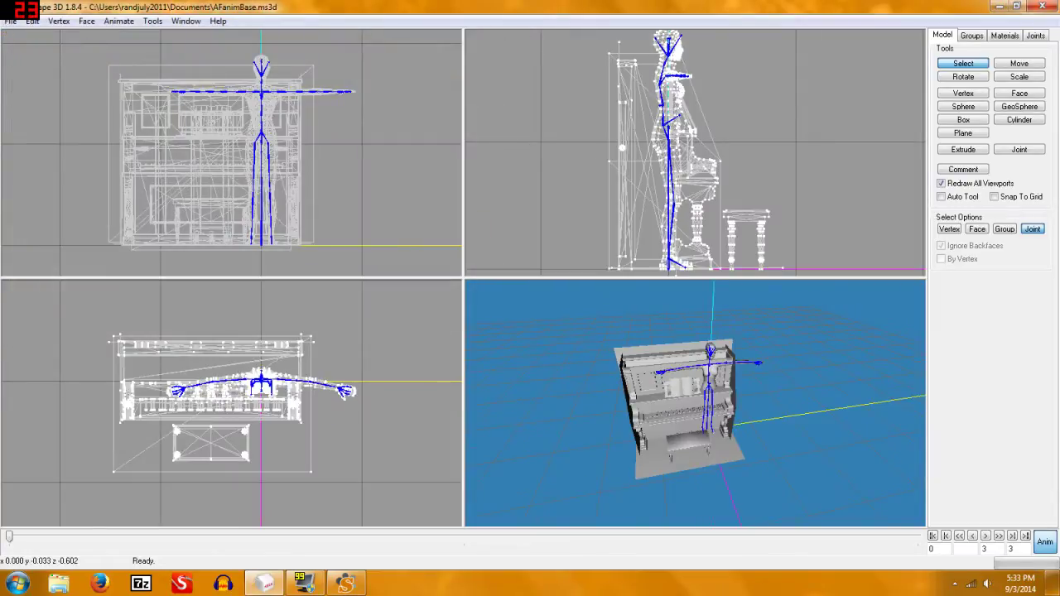
Select the root_trans joint and move the female figure forward in the side view until she stands in front of the piano
{"action": "left_click_drag", "start_coordinate": [667, 394], "coordinate": [651, 365]}
{"action": "scroll", "coordinate": [696, 404], "scroll_direction": "up", "scroll_amount": 8}
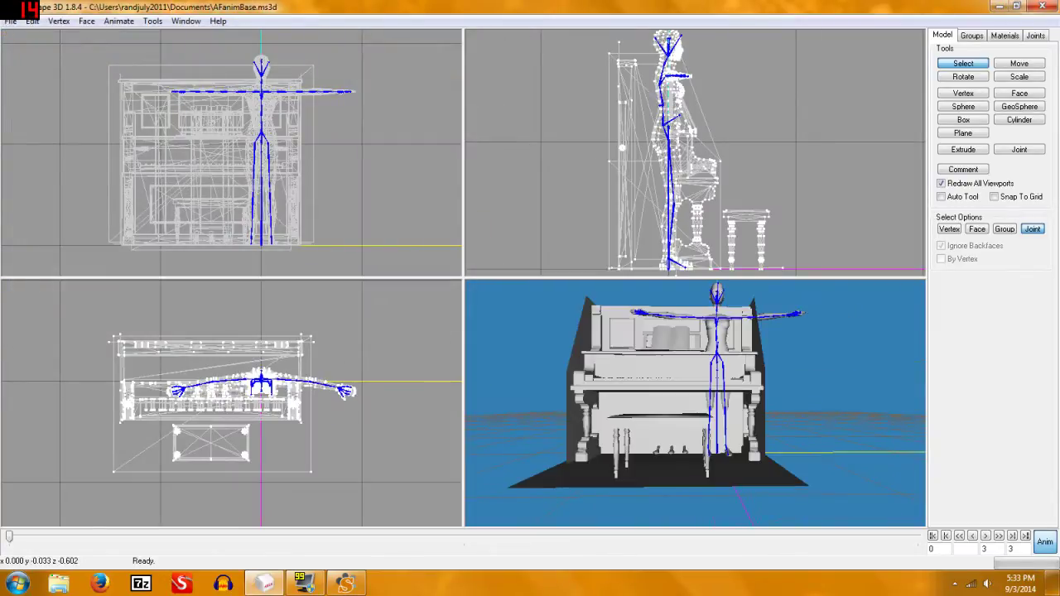
{"action": "left_click_drag", "start_coordinate": [696, 404], "coordinate": [771, 406]}
{"action": "scroll", "coordinate": [695, 404], "scroll_direction": "down", "scroll_amount": 6}
{"action": "left_click_drag", "start_coordinate": [712, 389], "coordinate": [634, 427]}
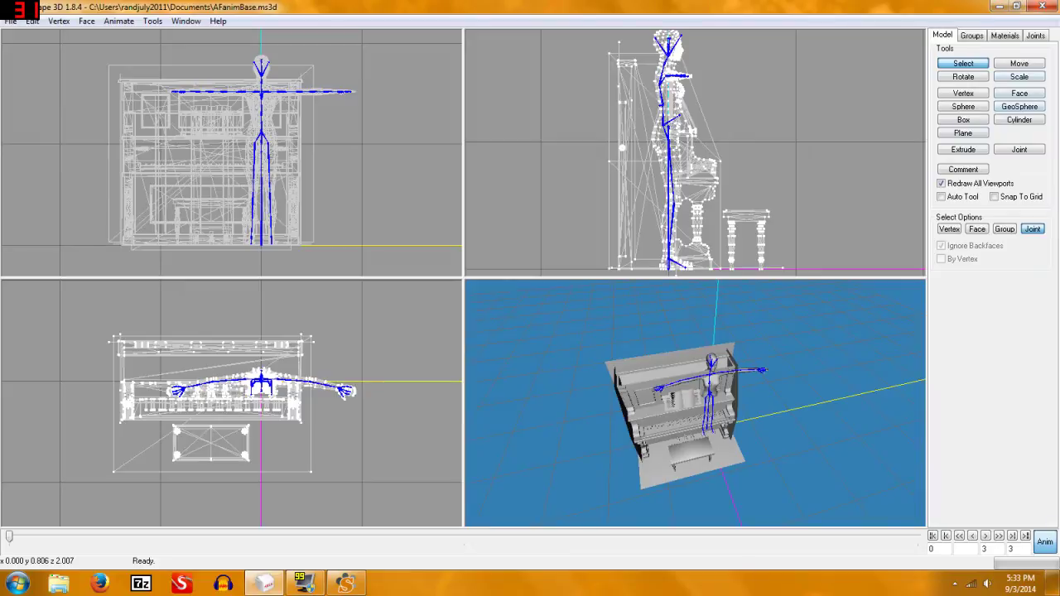
{"action": "left_click", "coordinate": [1035, 36]}
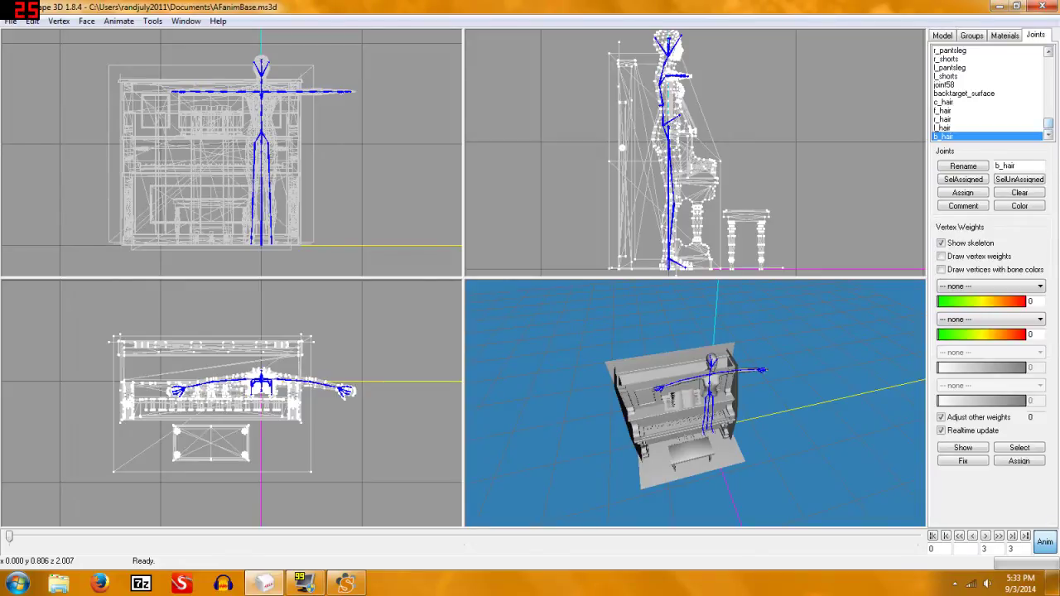
{"action": "left_click_drag", "start_coordinate": [1049, 123], "coordinate": [1049, 63]}
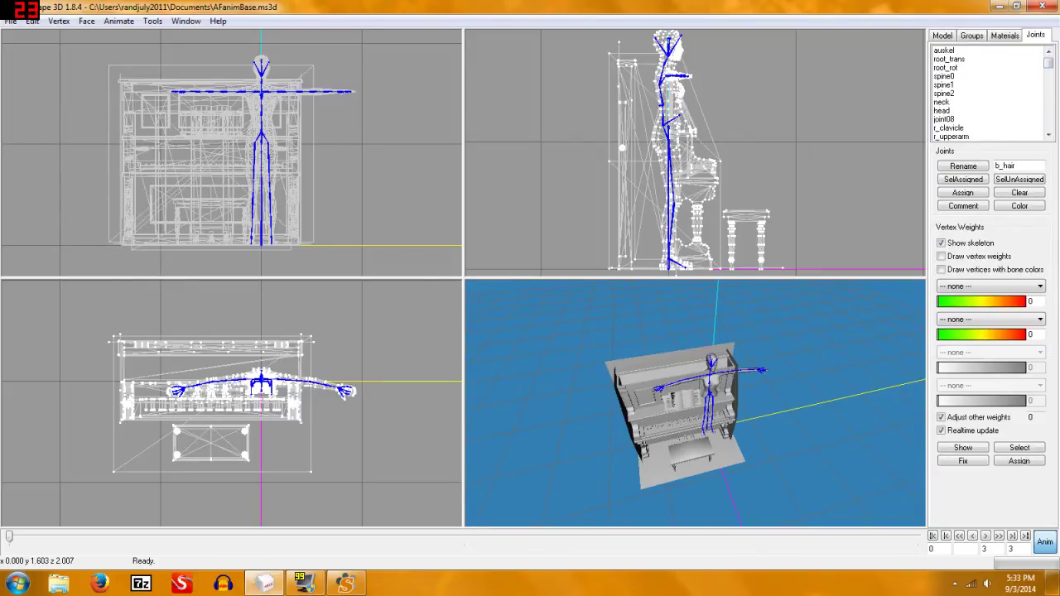
{"action": "double_click", "coordinate": [949, 59]}
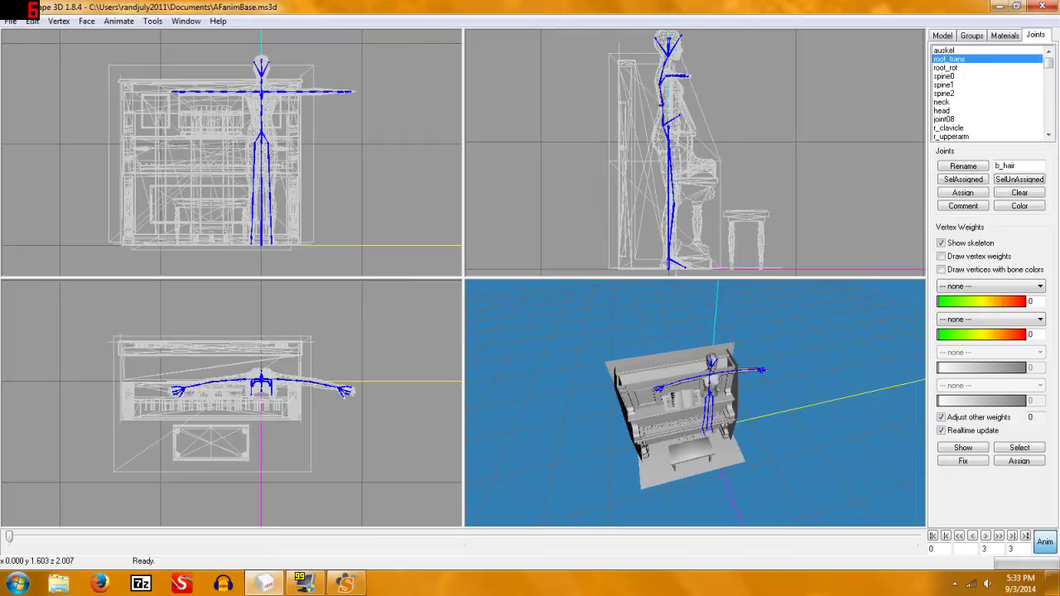
{"action": "left_click", "coordinate": [942, 36]}
{"action": "left_click", "coordinate": [1020, 63]}
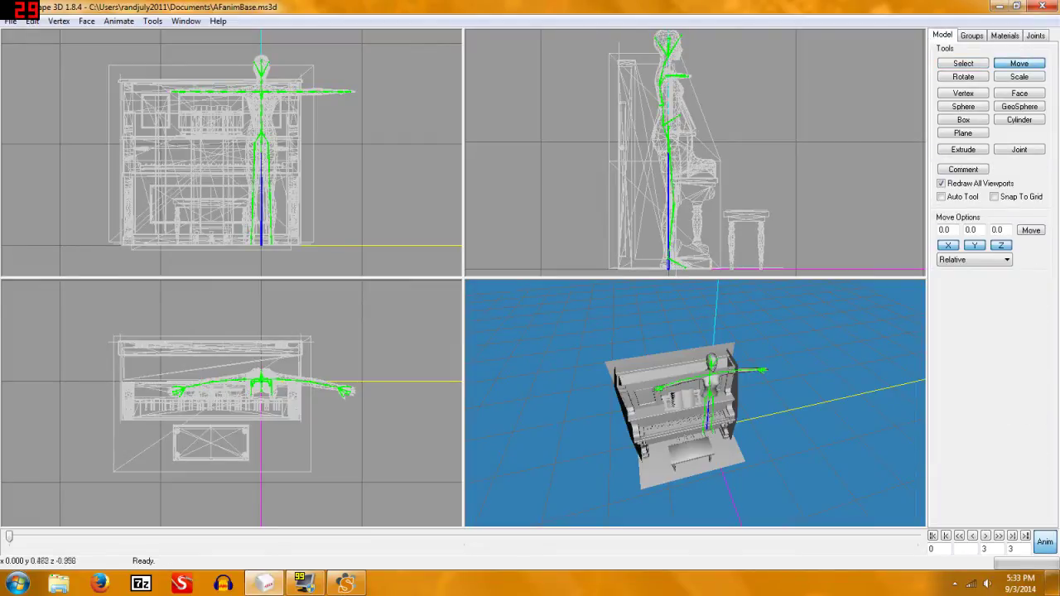
{"action": "left_click_drag", "start_coordinate": [632, 186], "coordinate": [731, 186]}
{"action": "left_click_drag", "start_coordinate": [771, 73], "coordinate": [779, 76]}
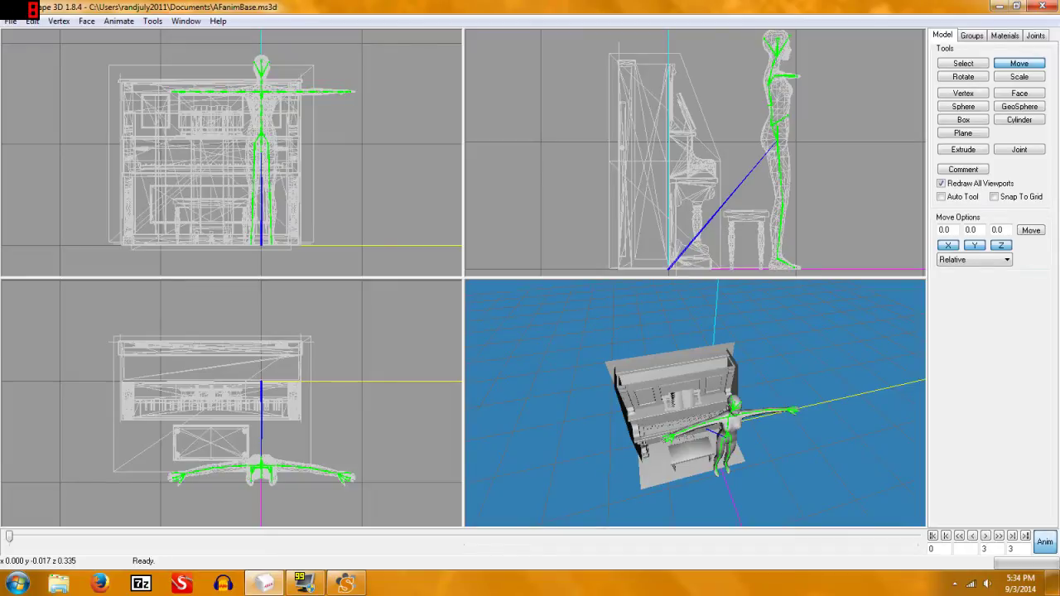
{"action": "left_click_drag", "start_coordinate": [675, 439], "coordinate": [742, 368]}
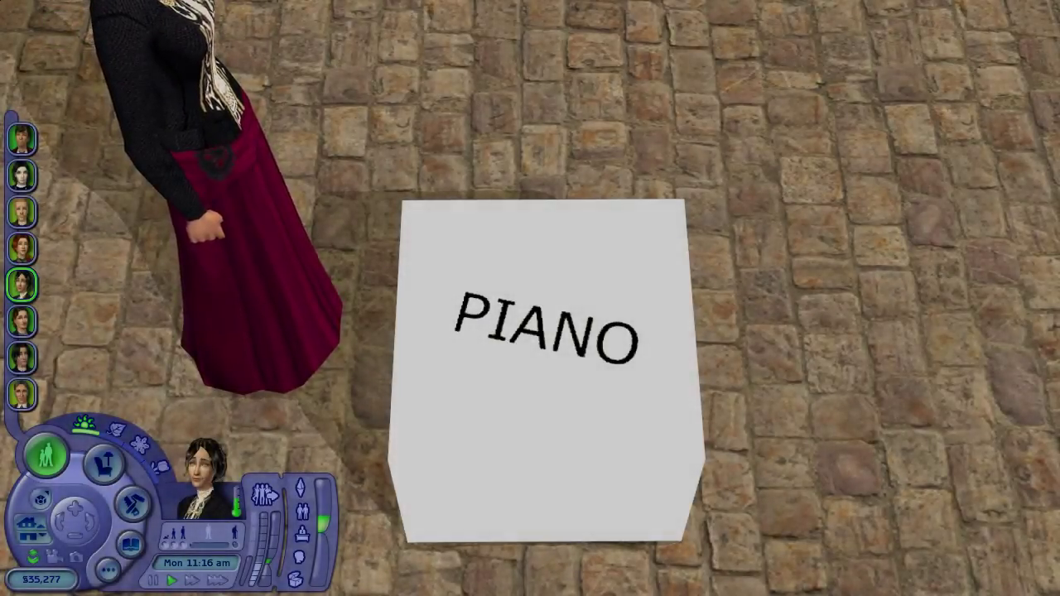
In The Sims 2, have the Sim perform a pose from the white PIANO box
{"action": "left_click", "coordinate": [564, 310]}
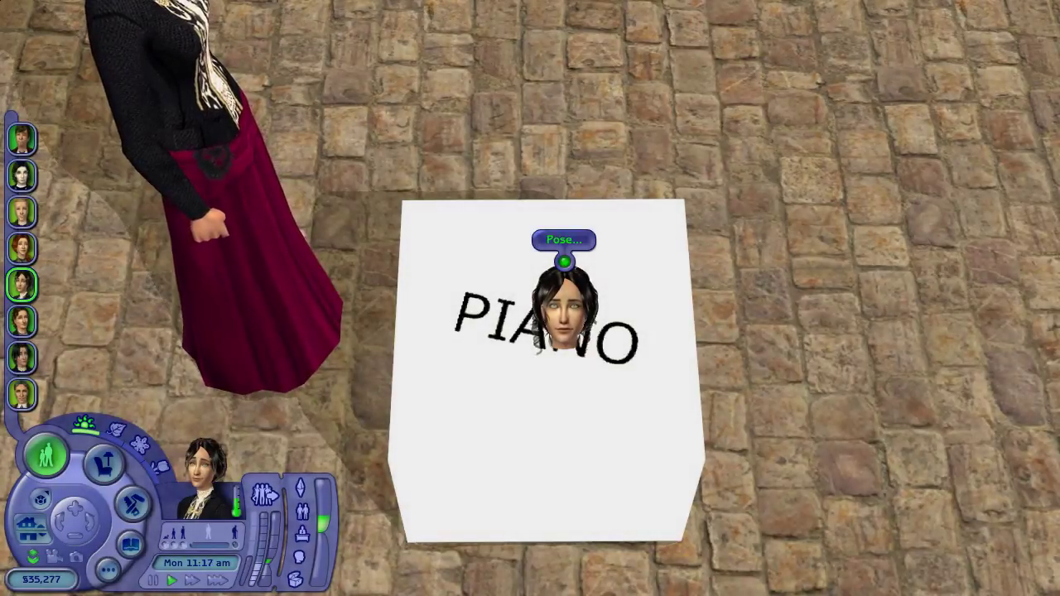
{"action": "left_click", "coordinate": [565, 240]}
{"action": "left_click", "coordinate": [565, 182]}
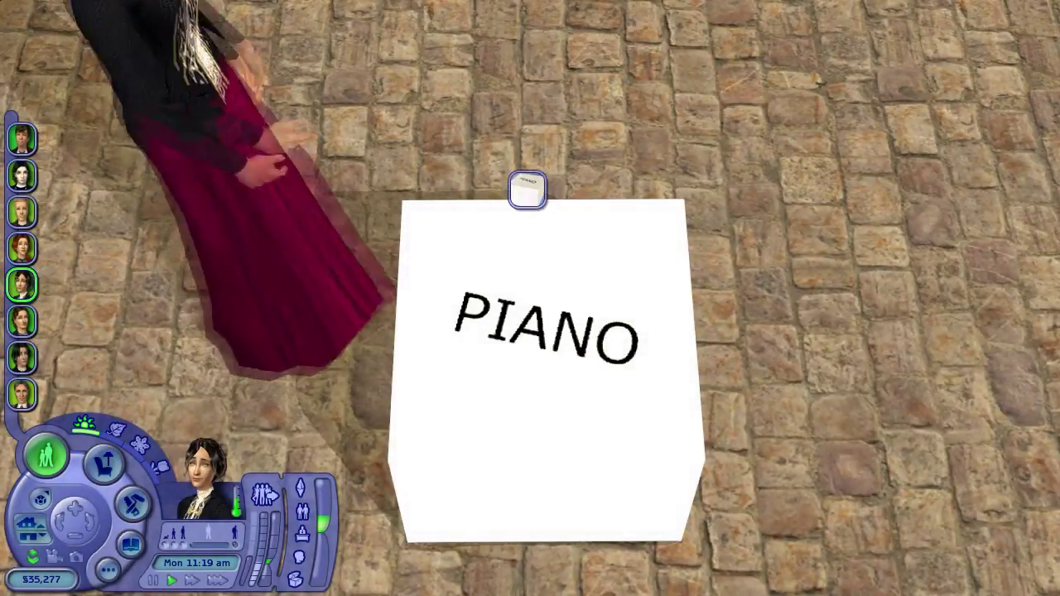
{"action": "middle_click_drag", "start_coordinate": [546, 216], "coordinate": [545, 219]}
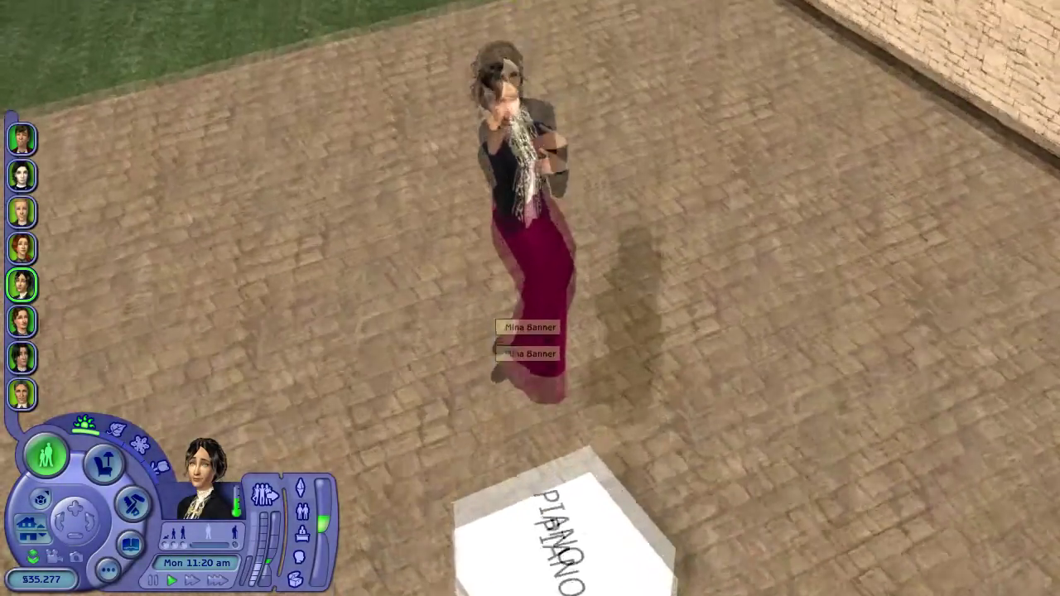
{"action": "middle_click_drag", "start_coordinate": [437, 286], "coordinate": [439, 287]}
Switch to Buy mode, pick up the posed Sim, rotate her, and set her down on the Magisplay Tray
{"action": "key", "text": "F2"}
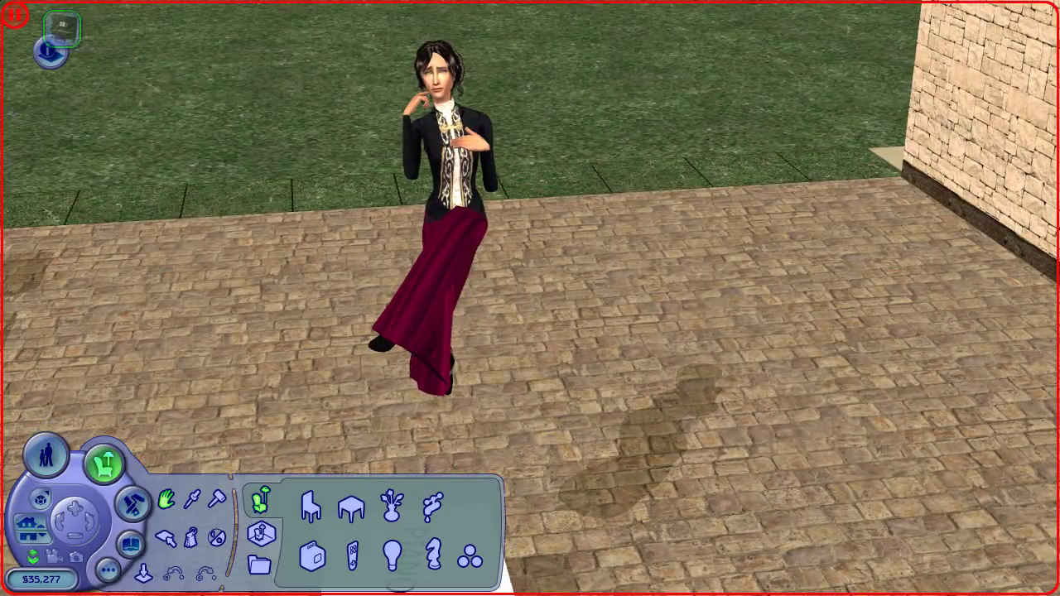
{"action": "left_click", "coordinate": [439, 287]}
{"action": "middle_click_drag", "start_coordinate": [598, 331], "coordinate": [605, 331]}
{"action": "right_click_drag", "start_coordinate": [605, 332], "coordinate": [612, 331]}
{"action": "key", "text": "comma"}
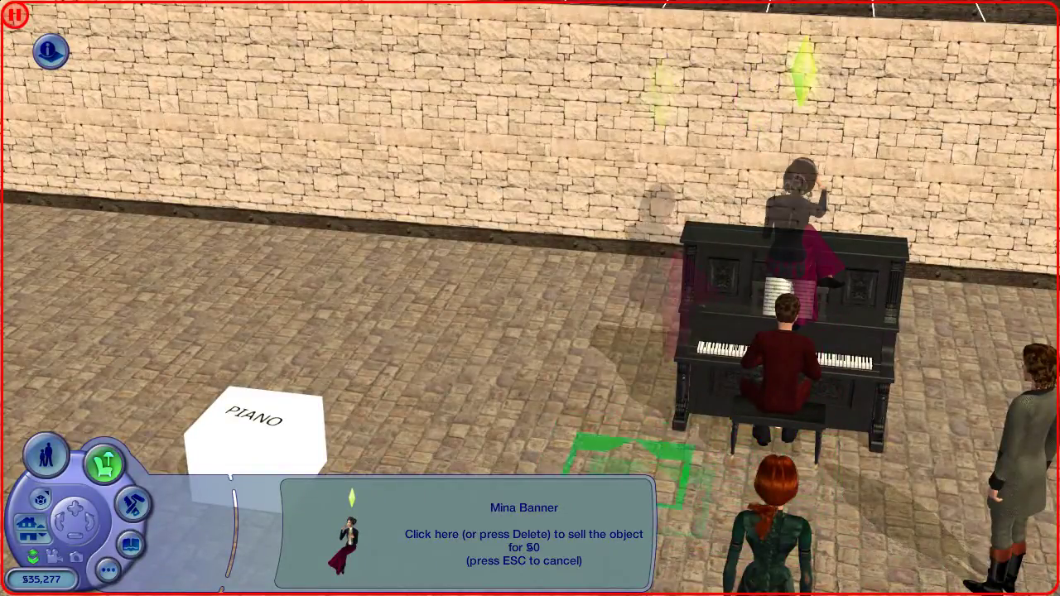
{"action": "right_click_drag", "start_coordinate": [990, 306], "coordinate": [1023, 307]}
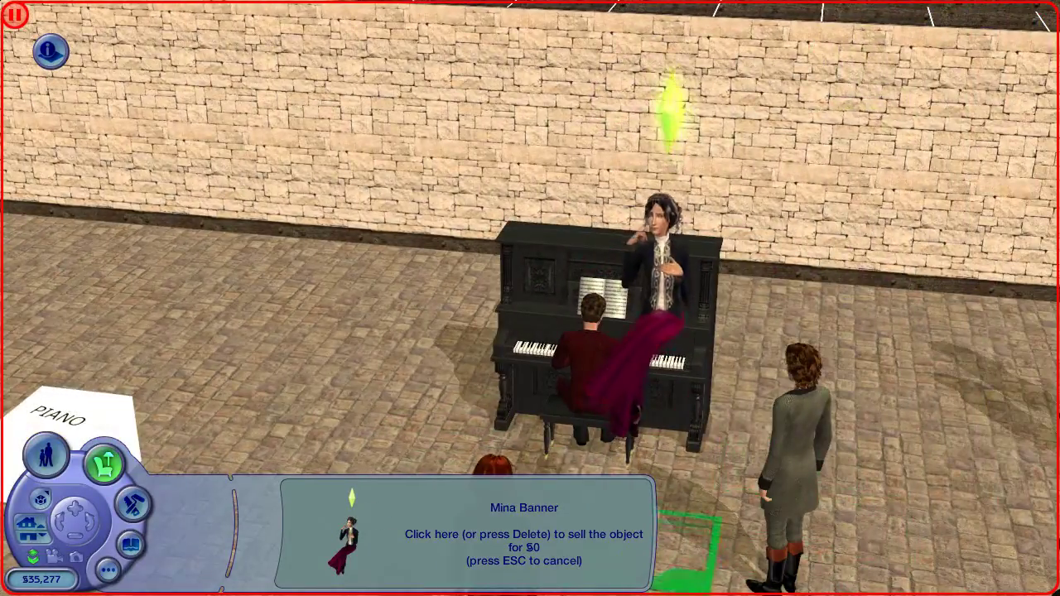
{"action": "middle_click_drag", "start_coordinate": [721, 317], "coordinate": [743, 317]}
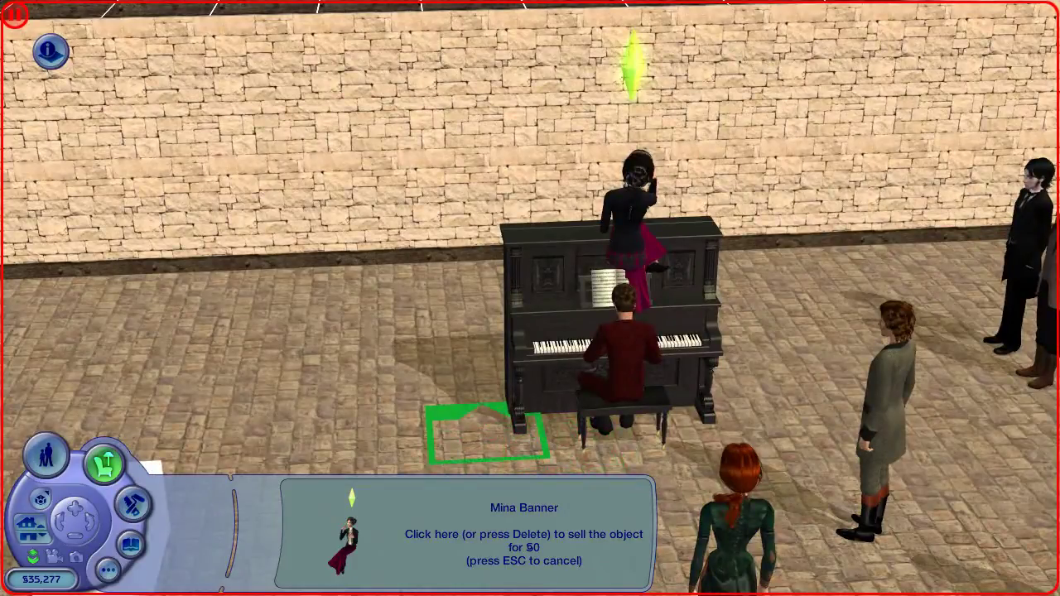
{"action": "right_click_drag", "start_coordinate": [514, 459], "coordinate": [560, 505]}
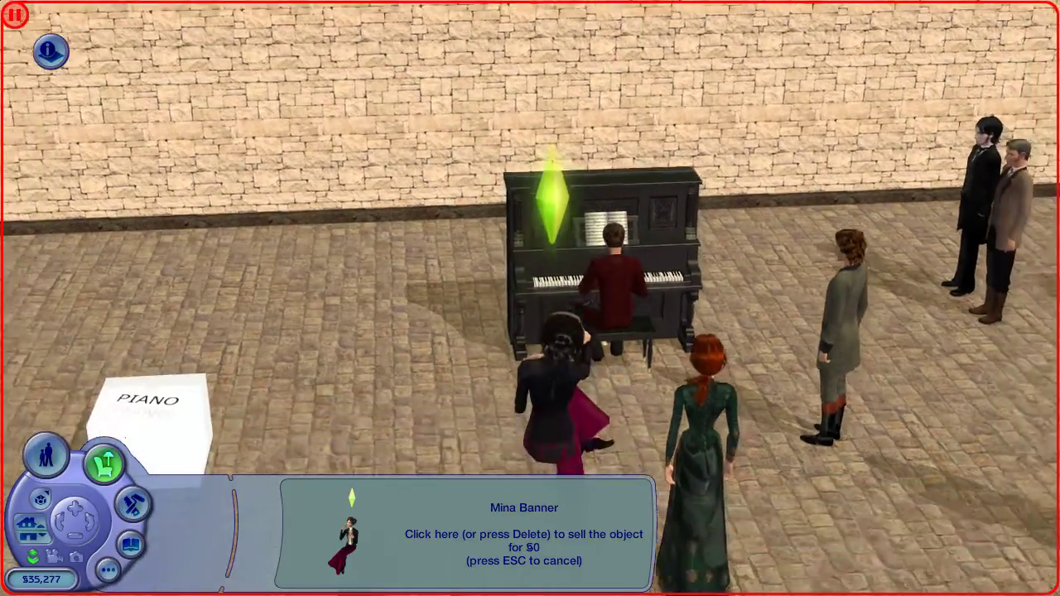
{"action": "scroll", "coordinate": [555, 397], "scroll_direction": "down", "scroll_amount": 1}
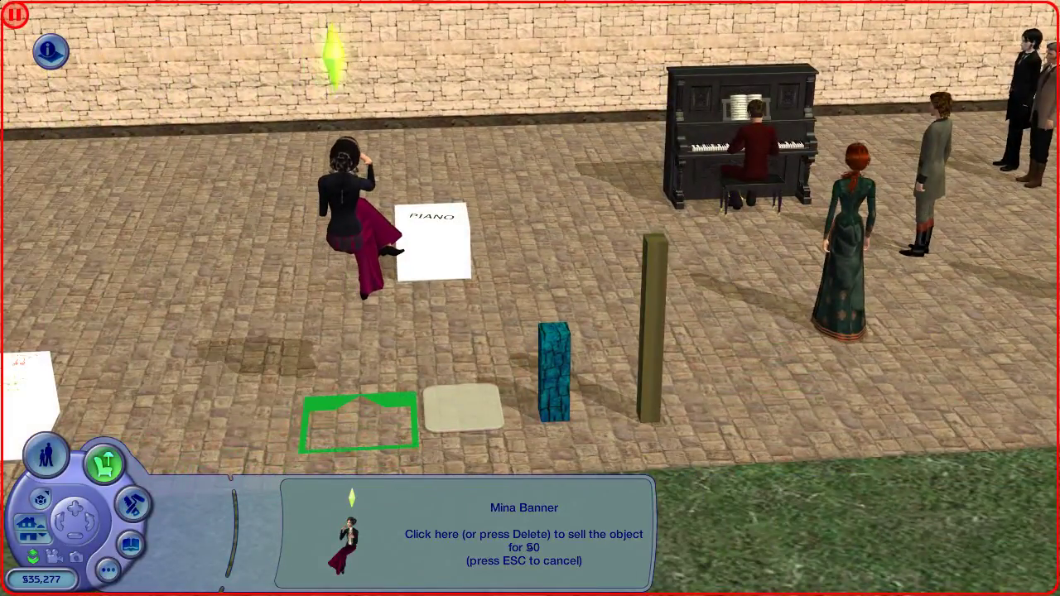
{"action": "key", "text": "comma"}
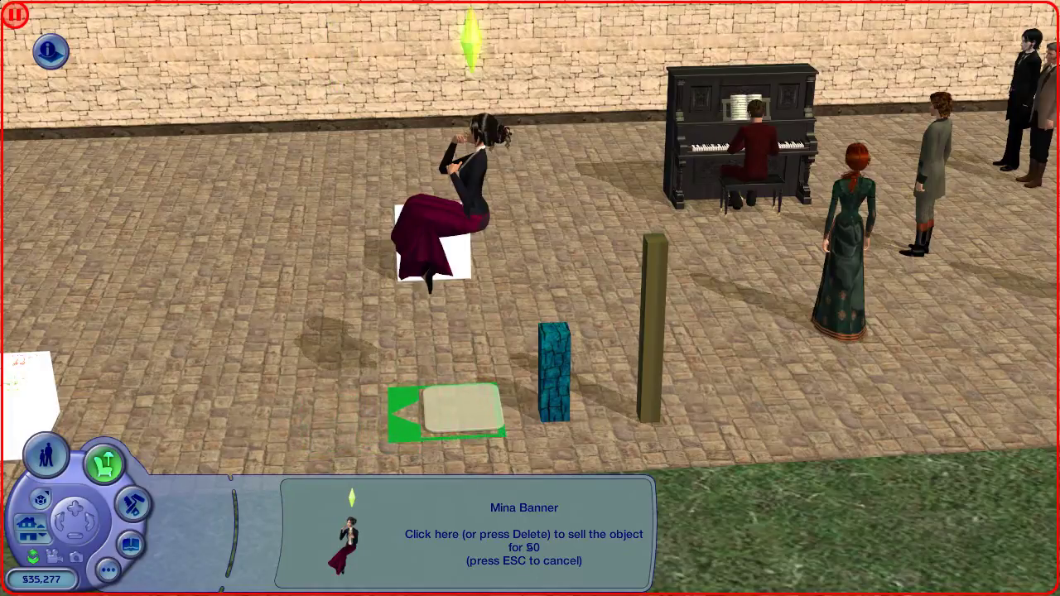
{"action": "left_click", "coordinate": [461, 409]}
Move the Magisplay Tray with the posed Sim to the sheltered floor spot at the upright piano's left front leg
{"action": "left_click", "coordinate": [462, 406]}
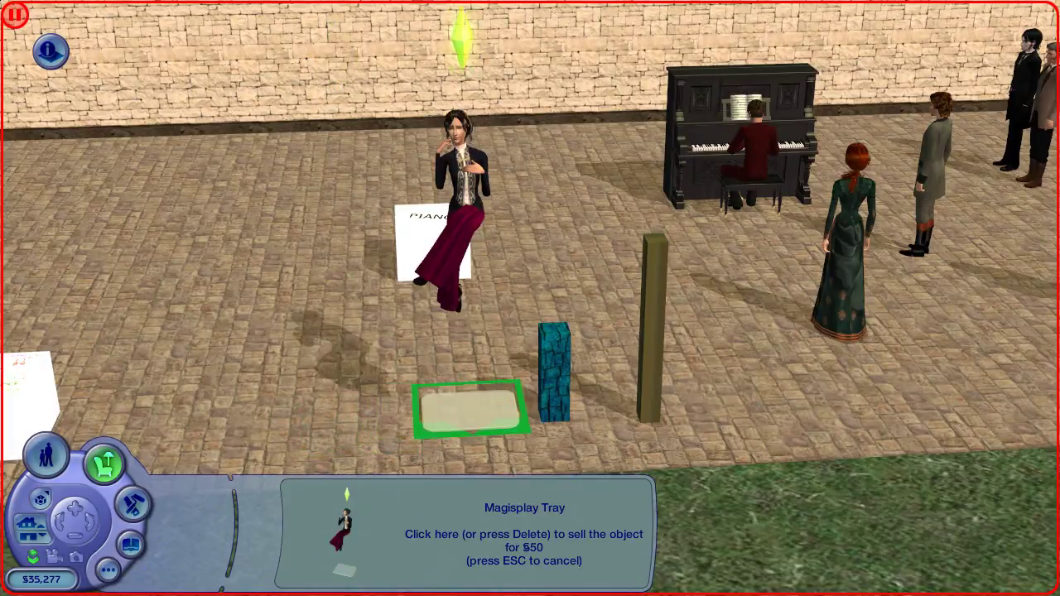
{"action": "left_click", "coordinate": [469, 409]}
{"action": "left_click", "coordinate": [469, 409]}
{"action": "right_click_drag", "start_coordinate": [658, 221], "coordinate": [998, 253]}
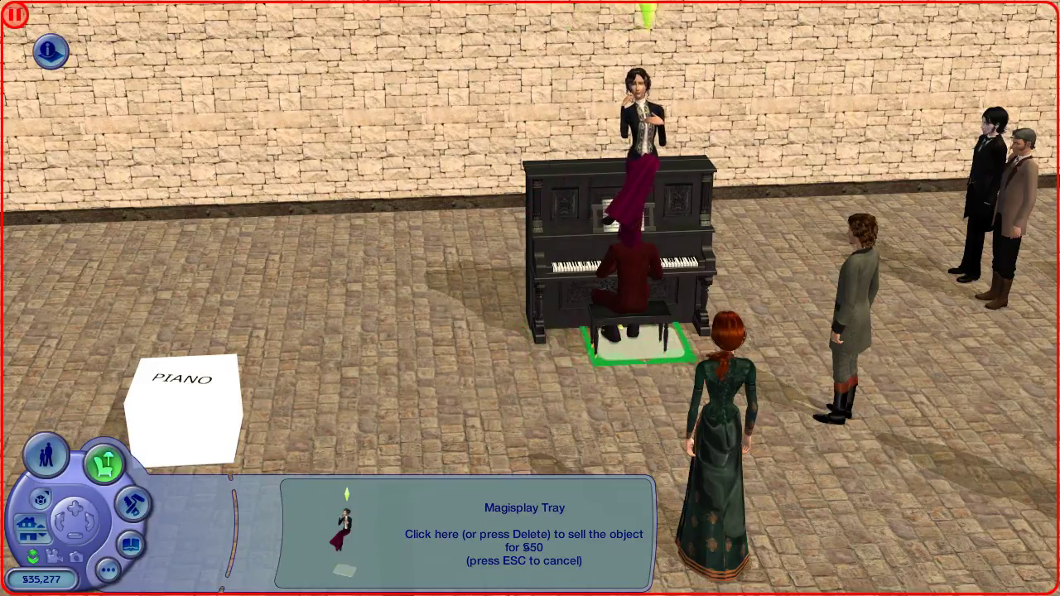
{"action": "left_click", "coordinate": [539, 348]}
{"action": "scroll", "coordinate": [539, 348], "scroll_direction": "up", "scroll_amount": 1}
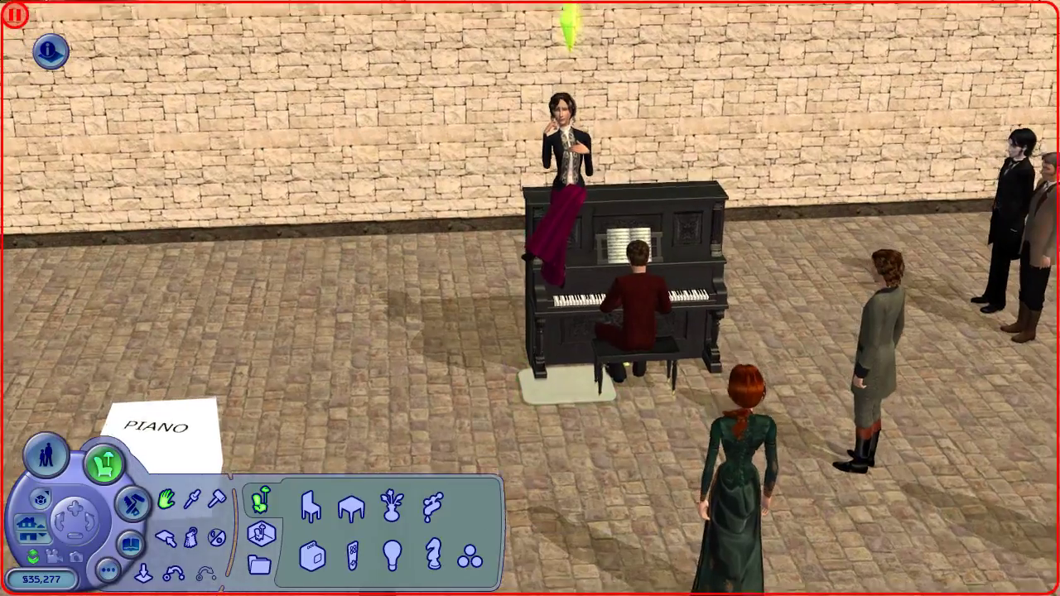
Fine-tune the Magisplay Tray's placement so the posed Sim sits on the piano's top beside the pianist
{"action": "middle_click_drag", "start_coordinate": [568, 383], "coordinate": [472, 424]}
{"action": "left_click", "coordinate": [472, 425]}
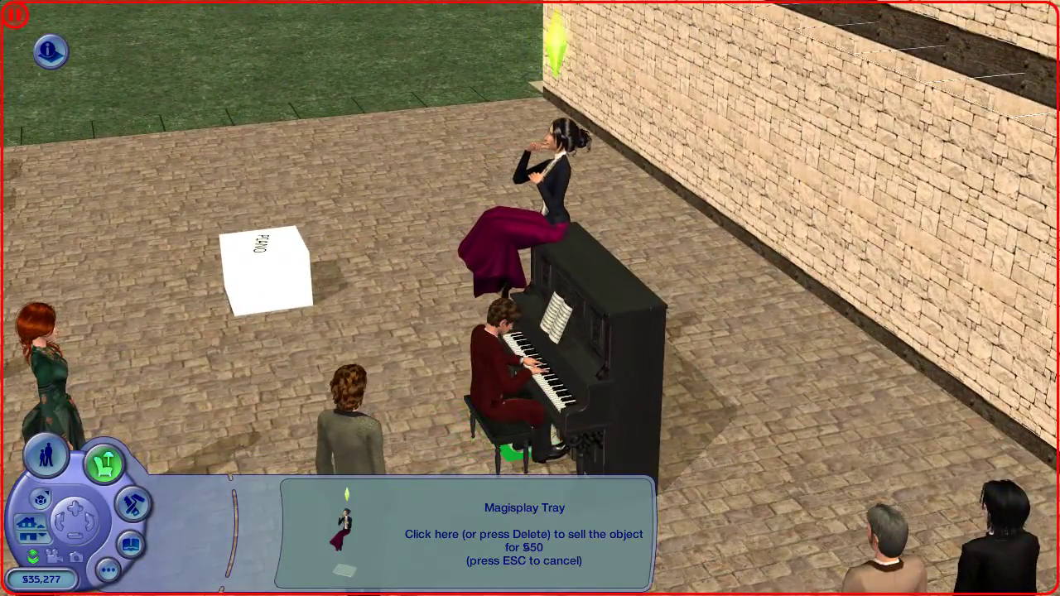
{"action": "left_click", "coordinate": [539, 426]}
{"action": "middle_click_drag", "start_coordinate": [568, 376], "coordinate": [609, 372]}
{"action": "scroll", "coordinate": [568, 377], "scroll_direction": "up", "scroll_amount": 5}
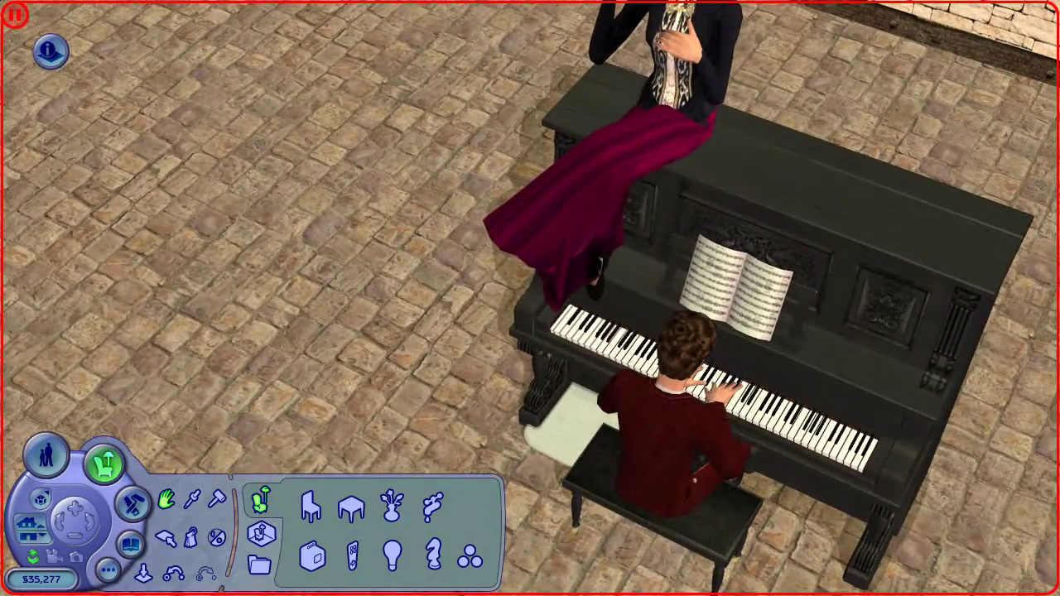
{"action": "left_click", "coordinate": [565, 425]}
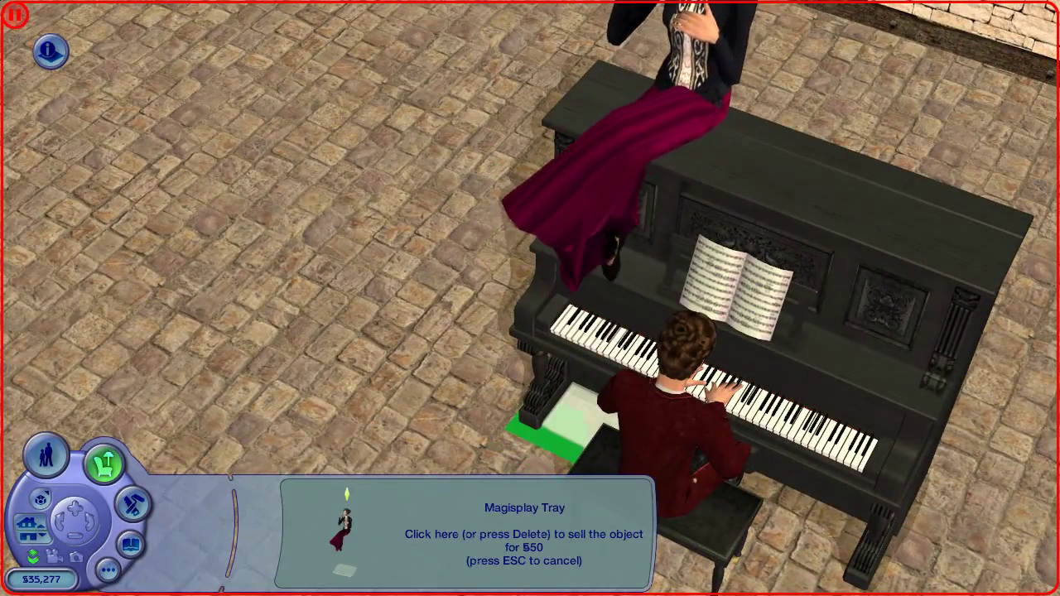
{"action": "left_click", "coordinate": [585, 406]}
{"action": "middle_click_drag", "start_coordinate": [627, 248], "coordinate": [628, 248]}
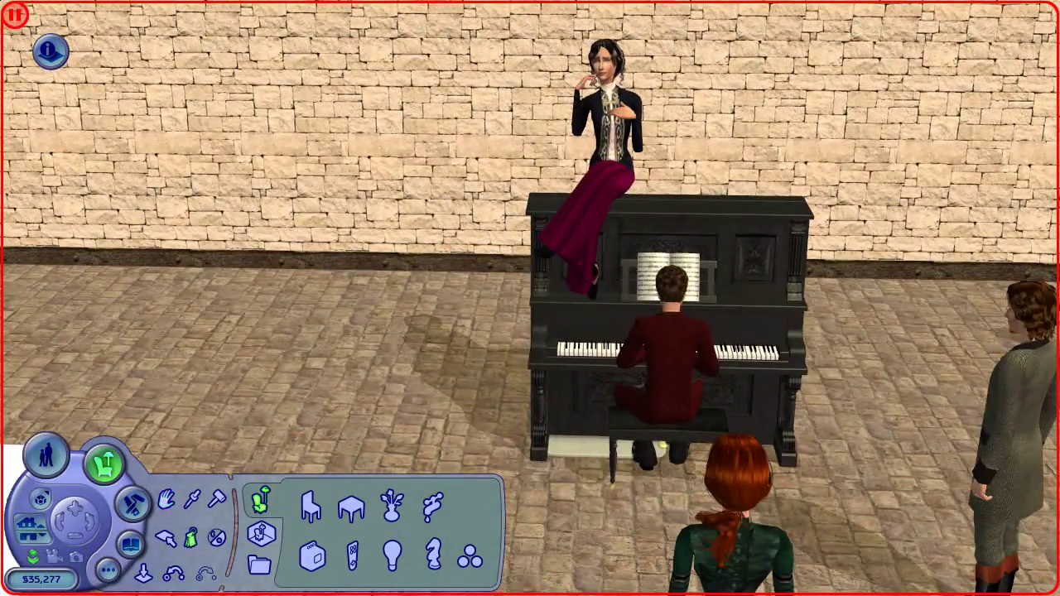
Recolor the Magisplay Tray with the blank custom design and apply the update
{"action": "left_click", "coordinate": [594, 445]}
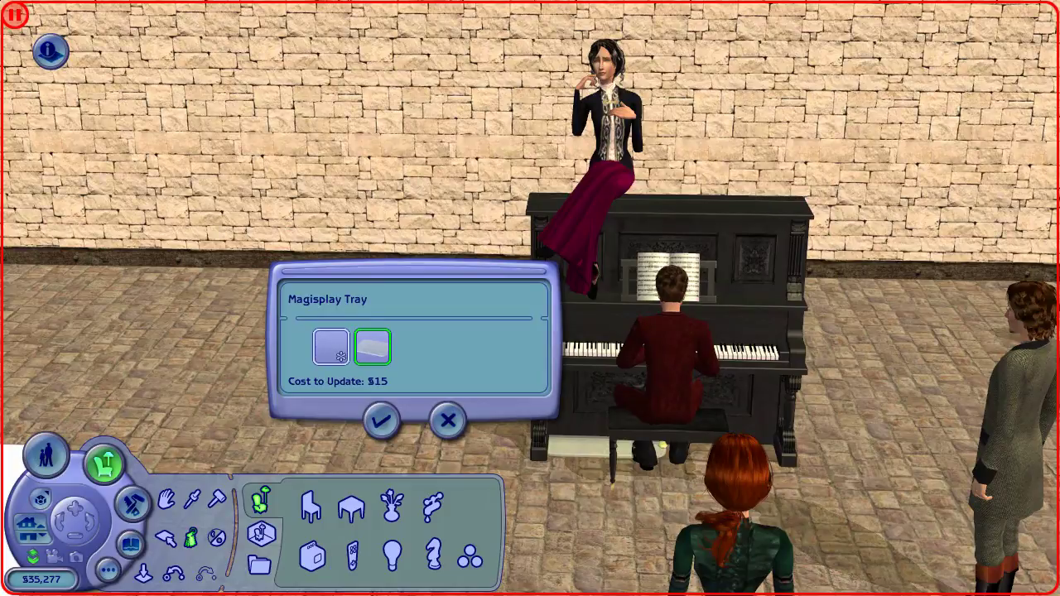
{"action": "left_click", "coordinate": [331, 346]}
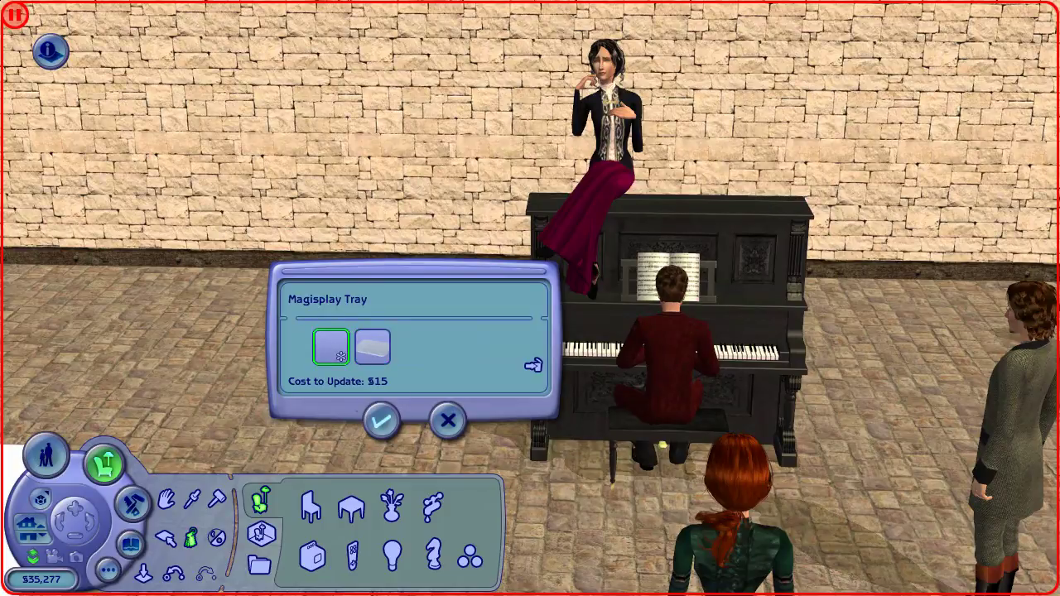
{"action": "left_click", "coordinate": [381, 421]}
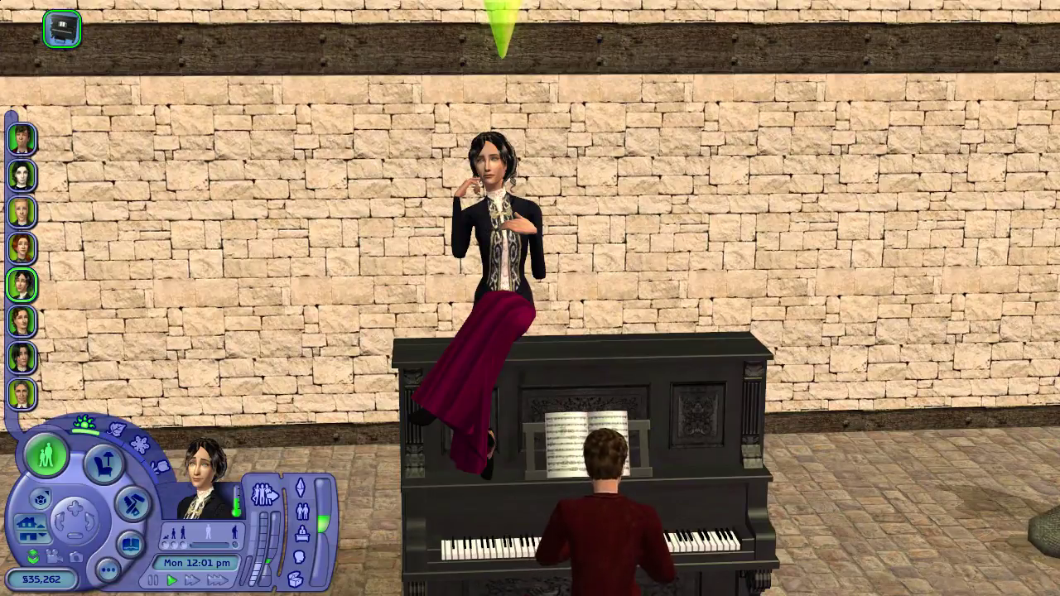
{"action": "scroll", "coordinate": [530, 299], "scroll_direction": "down", "scroll_amount": 5}
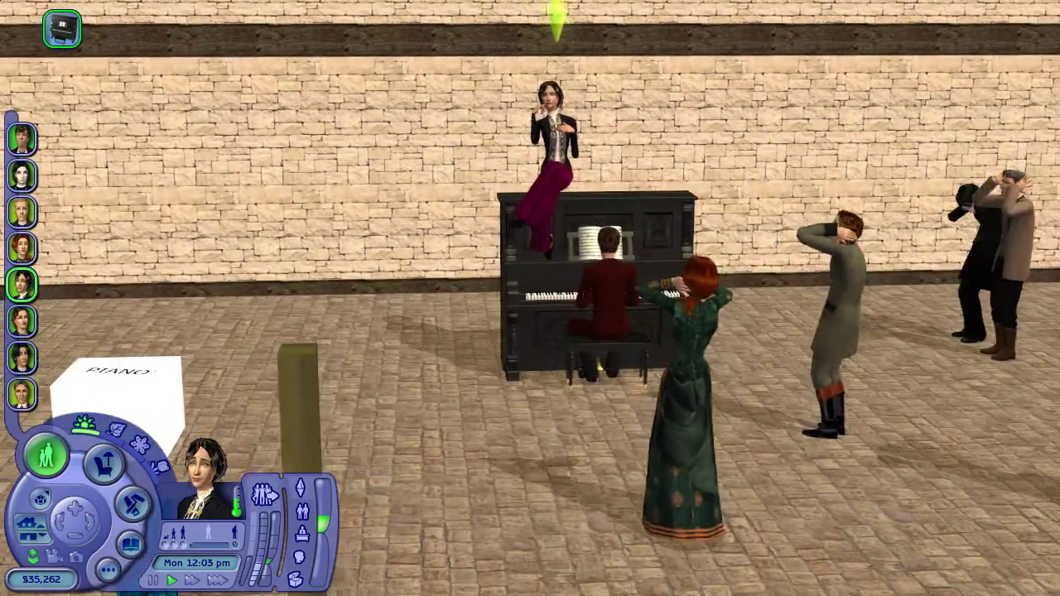
Switch to Buy mode, pick up the red-haired Sim, and set her on the floor beside the tall olive post
{"action": "key", "text": "Left"}
{"action": "middle_click_drag", "start_coordinate": [518, 213], "coordinate": [519, 212]}
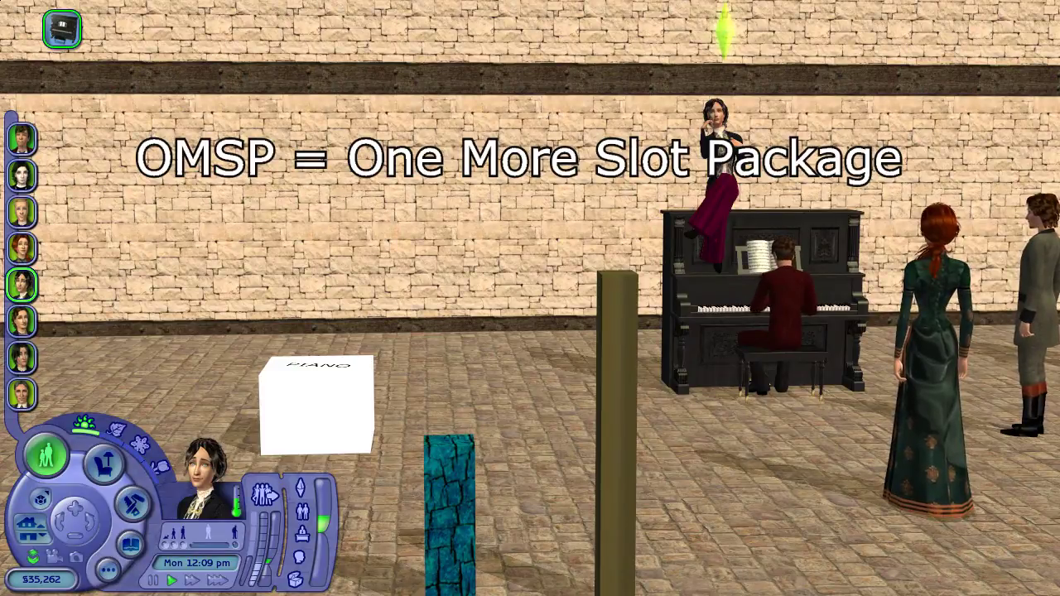
{"action": "middle_click_drag", "start_coordinate": [530, 298], "coordinate": [512, 301]}
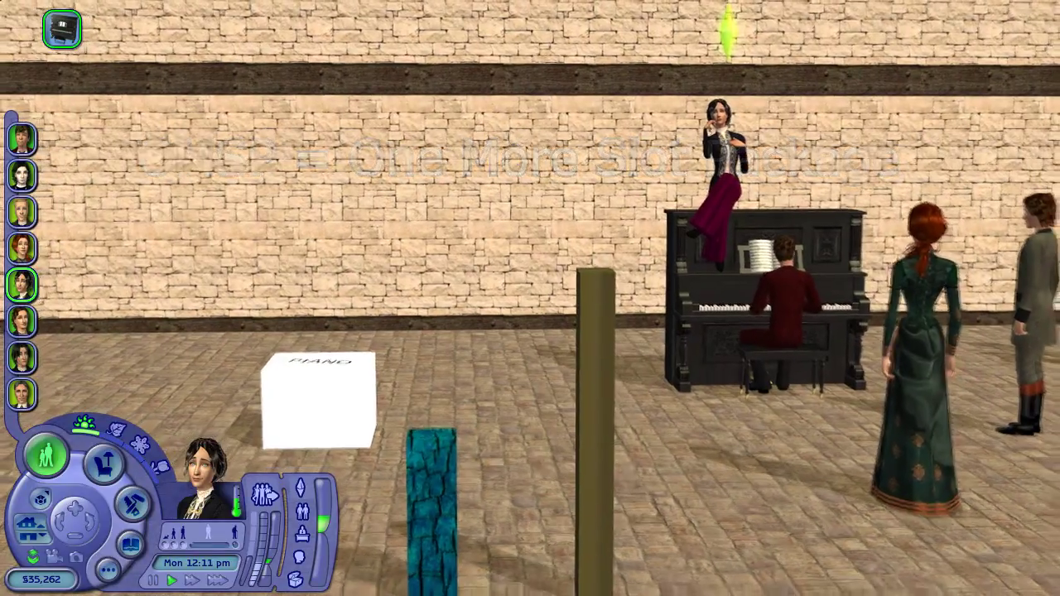
{"action": "scroll", "coordinate": [531, 298], "scroll_direction": "down", "scroll_amount": 2}
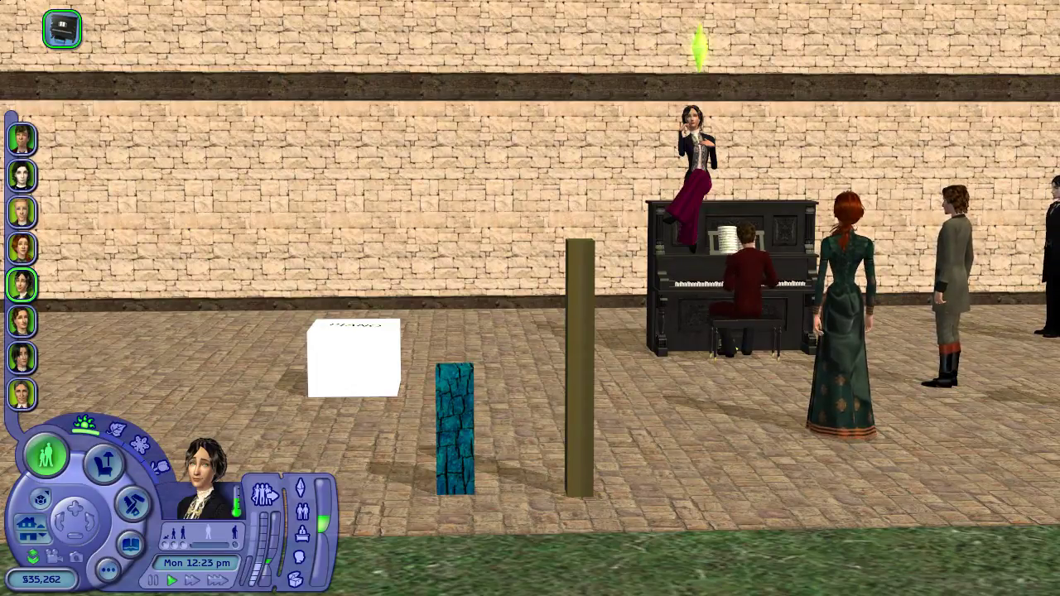
{"action": "key", "text": "F2"}
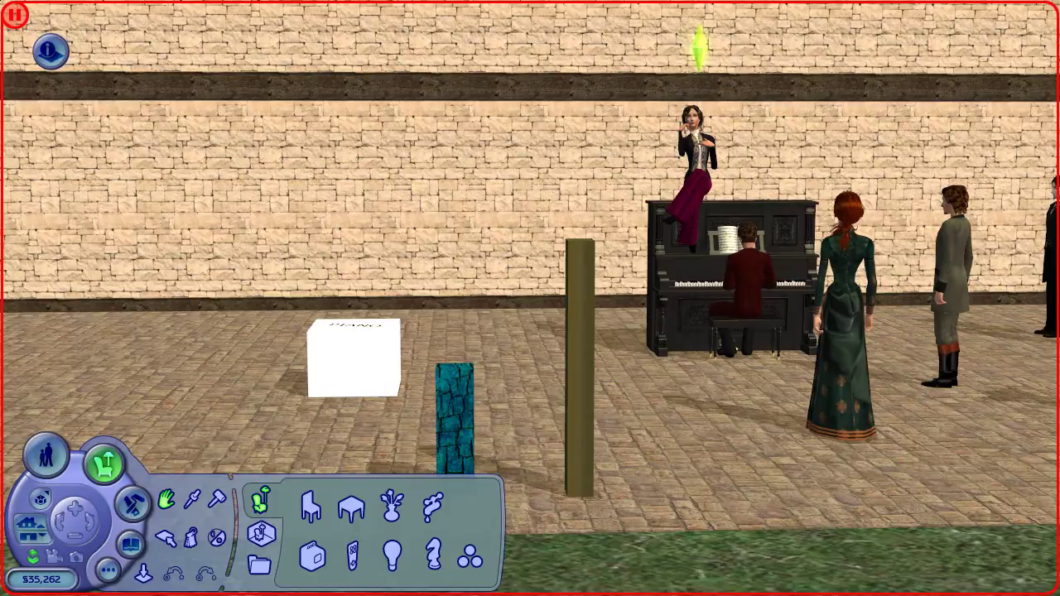
{"action": "left_click", "coordinate": [841, 356]}
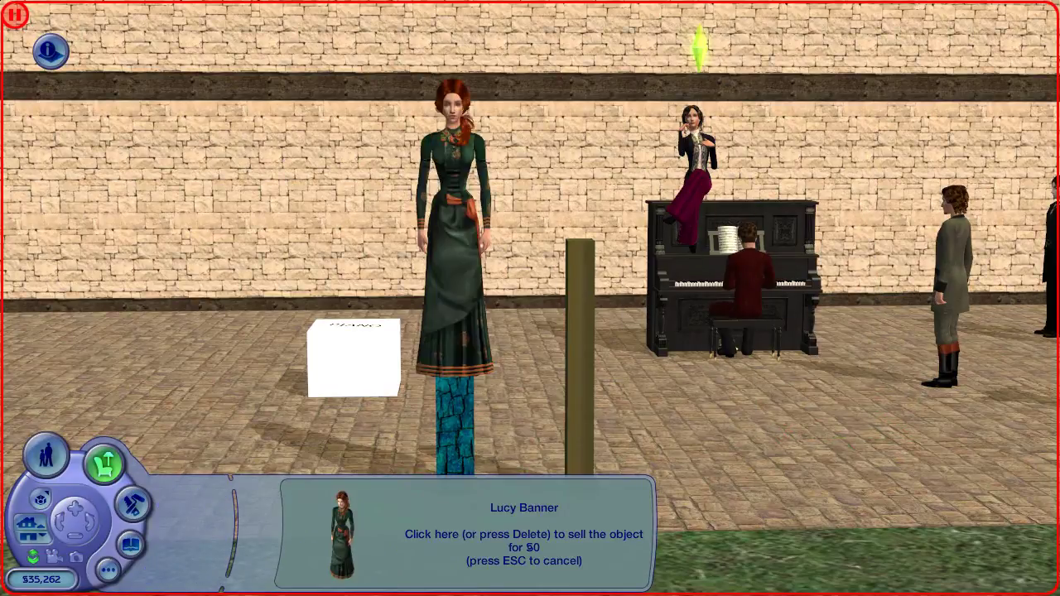
{"action": "scroll", "coordinate": [455, 390], "scroll_direction": "down", "scroll_amount": 3}
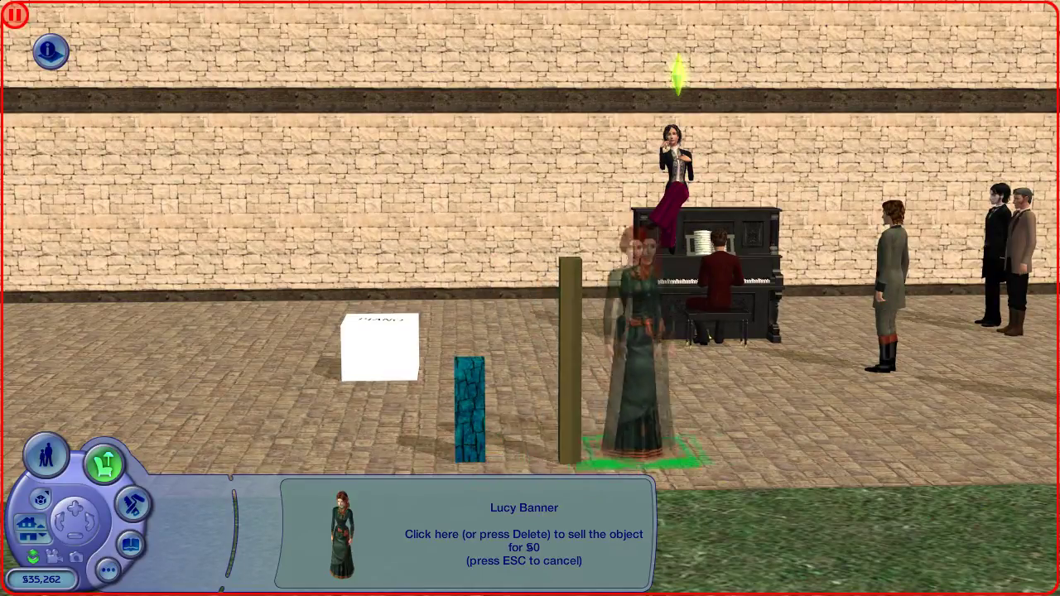
{"action": "left_click", "coordinate": [683, 447]}
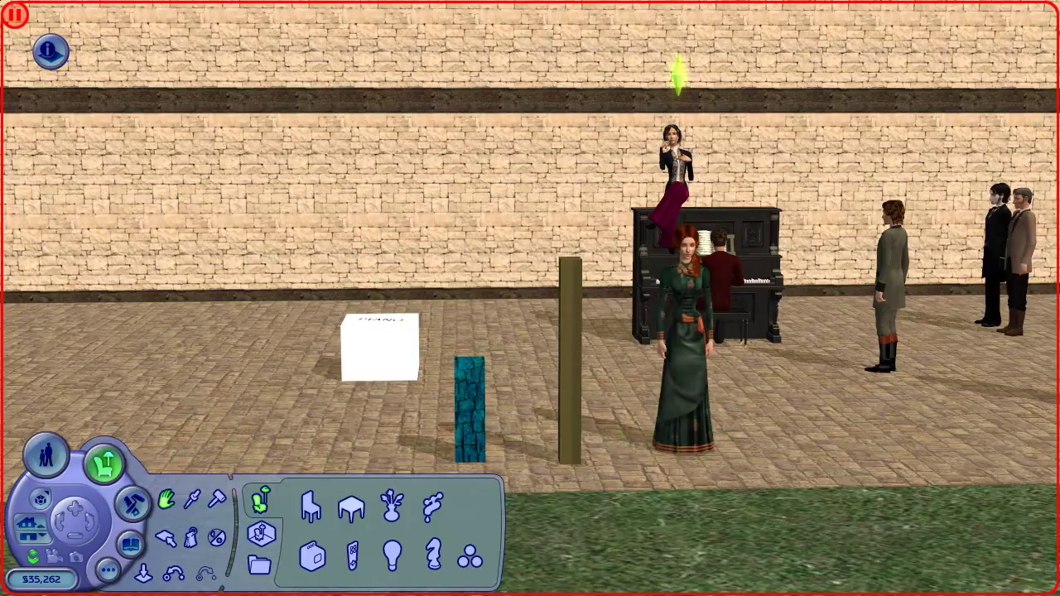
Buy a Magisplay Tray, place it on the floor by the tall post, and put the red-haired Sim on it
{"action": "left_click", "coordinate": [351, 508]}
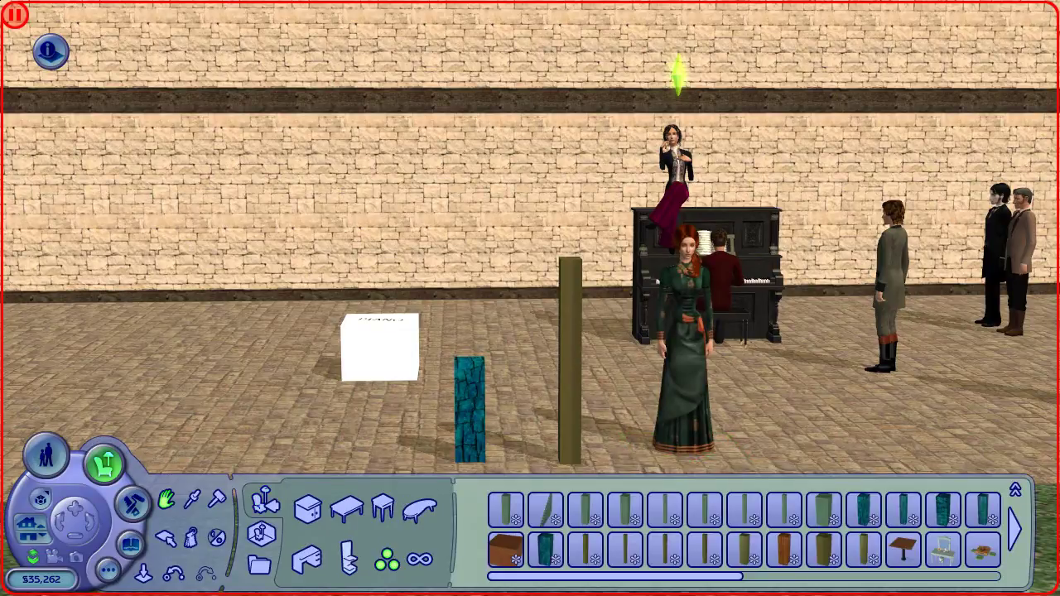
{"action": "left_click", "coordinate": [348, 559]}
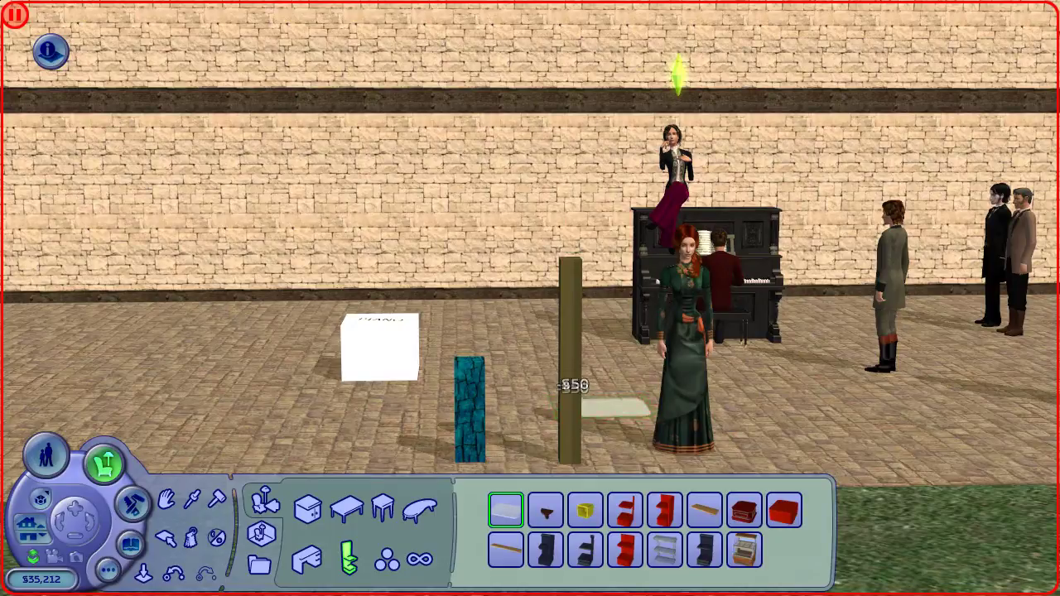
{"action": "left_click", "coordinate": [685, 398]}
{"action": "left_click", "coordinate": [609, 407]}
Set the Magisplay Tray with the red-haired Sim onto the tall olive post and rotate it so she faces the camera
{"action": "left_click", "coordinate": [612, 408]}
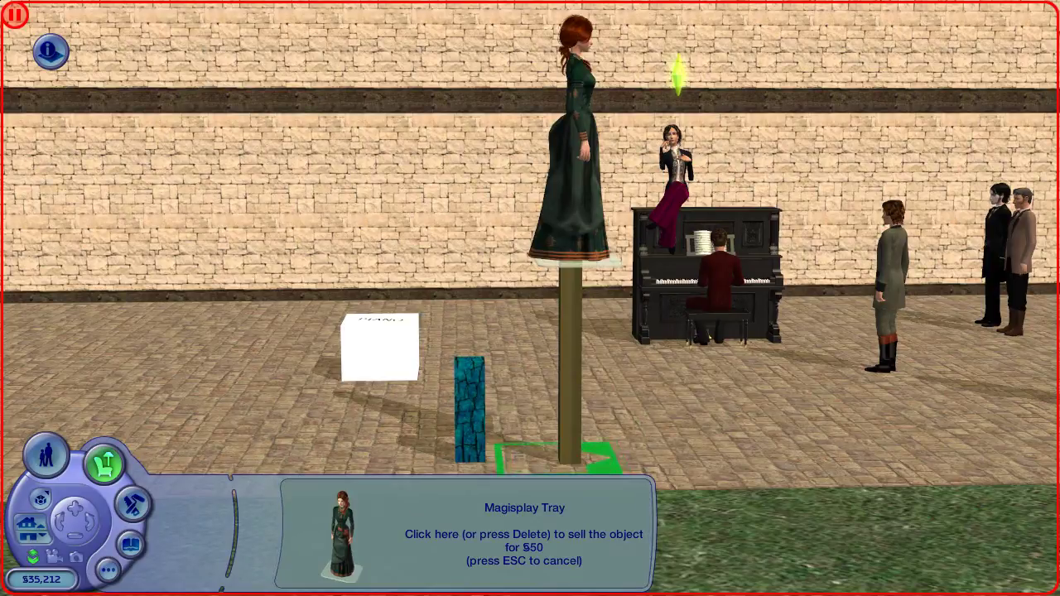
{"action": "left_click", "coordinate": [568, 454]}
{"action": "left_click", "coordinate": [570, 451]}
{"action": "key", "text": "period"}
{"action": "left_click", "coordinate": [570, 454]}
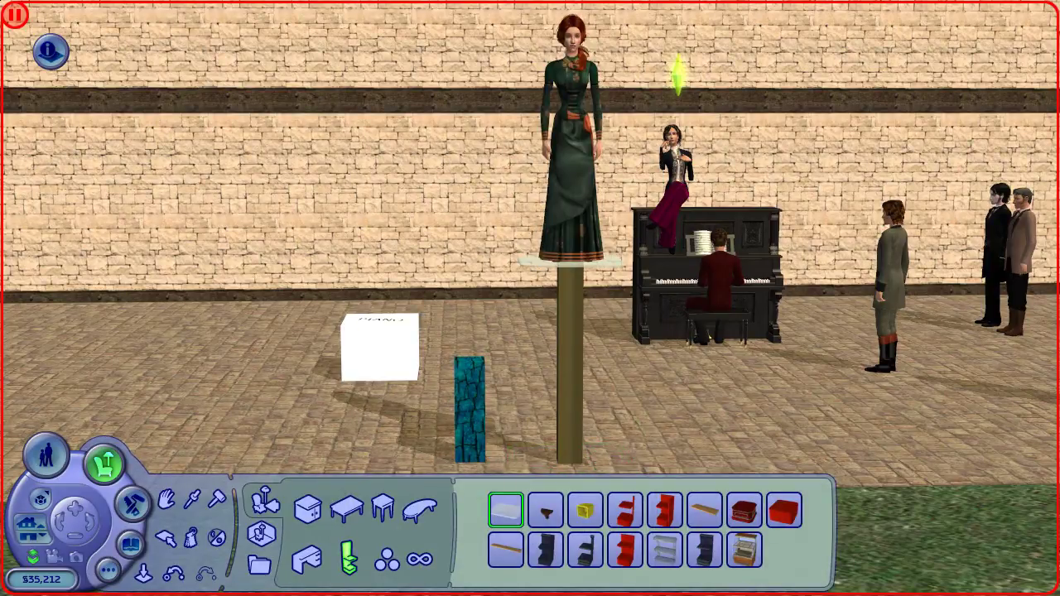
Move the Magisplay Tray from the tall post to the floor beside it and set the red-haired Sim on the bare floor
{"action": "left_click", "coordinate": [570, 456]}
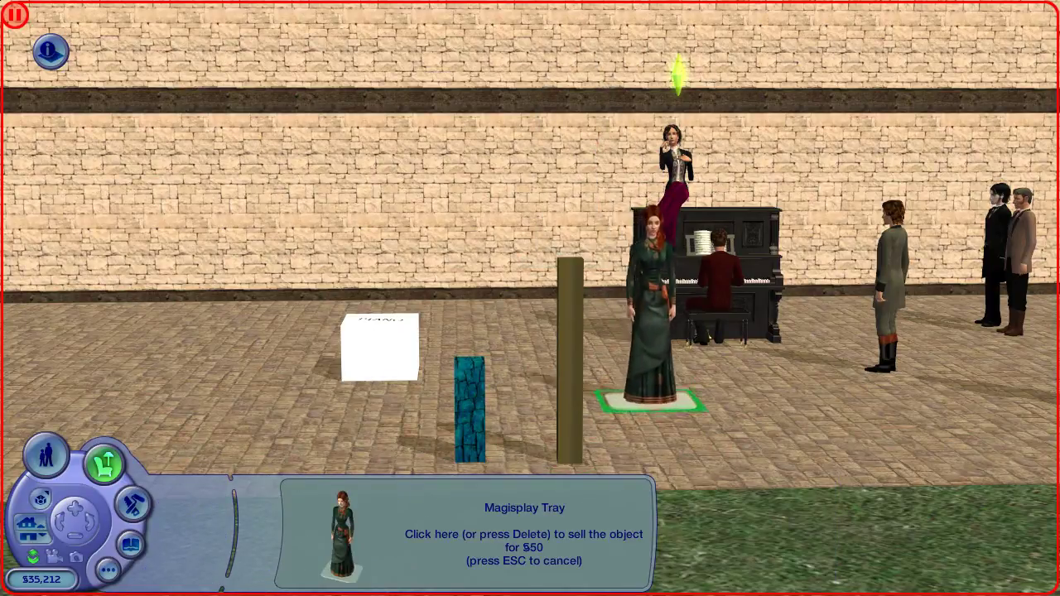
{"action": "left_click", "coordinate": [659, 447]}
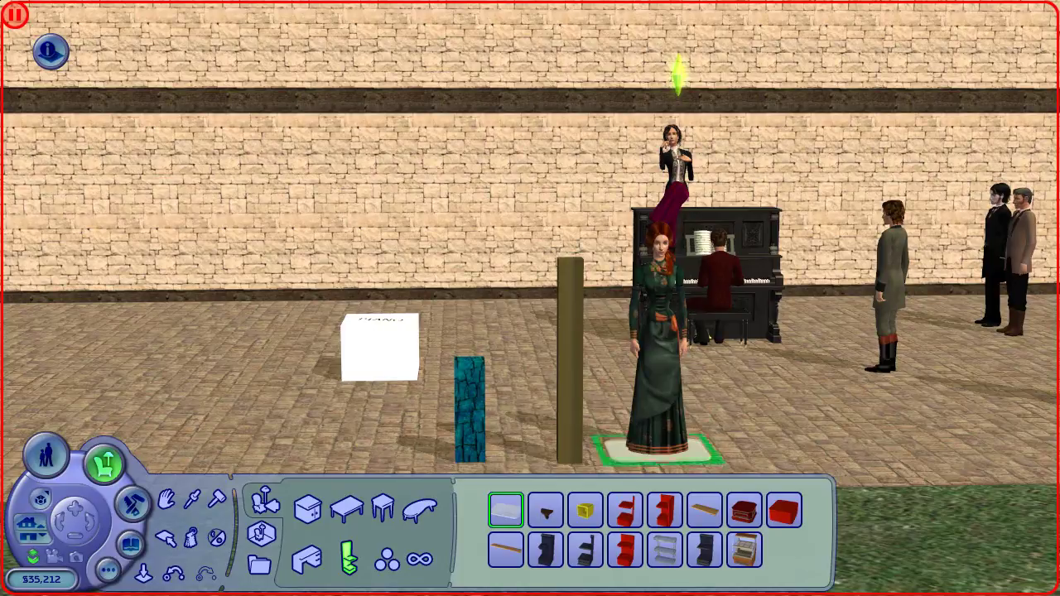
{"action": "left_click", "coordinate": [659, 390]}
{"action": "left_click", "coordinate": [671, 390]}
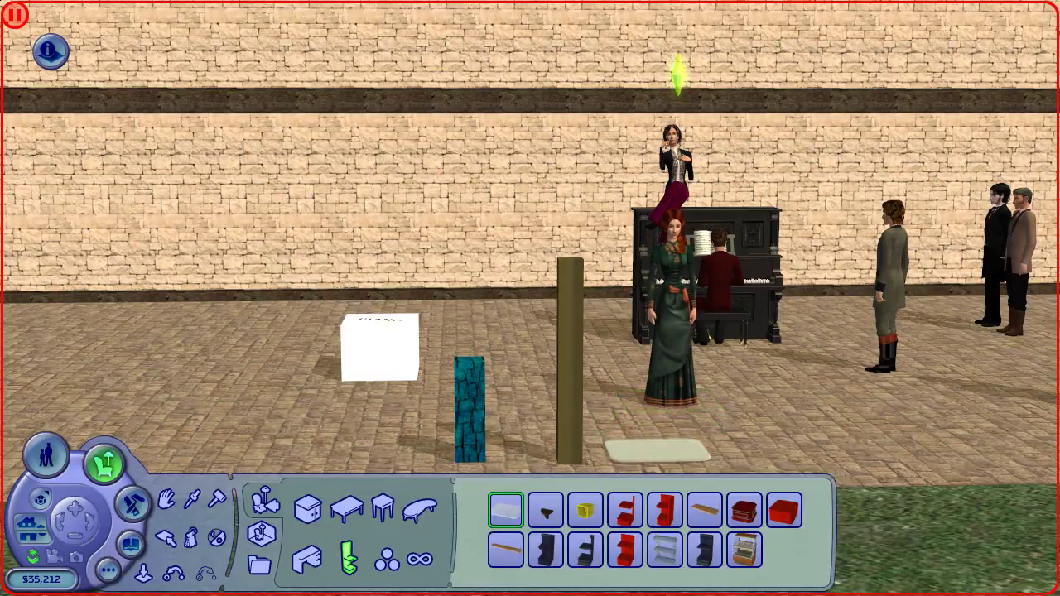
Move the teal OMSP posts out of the red counter and the bed onto the floor beside each piece of furniture
{"action": "scroll", "coordinate": [530, 298], "scroll_direction": "up", "scroll_amount": 5}
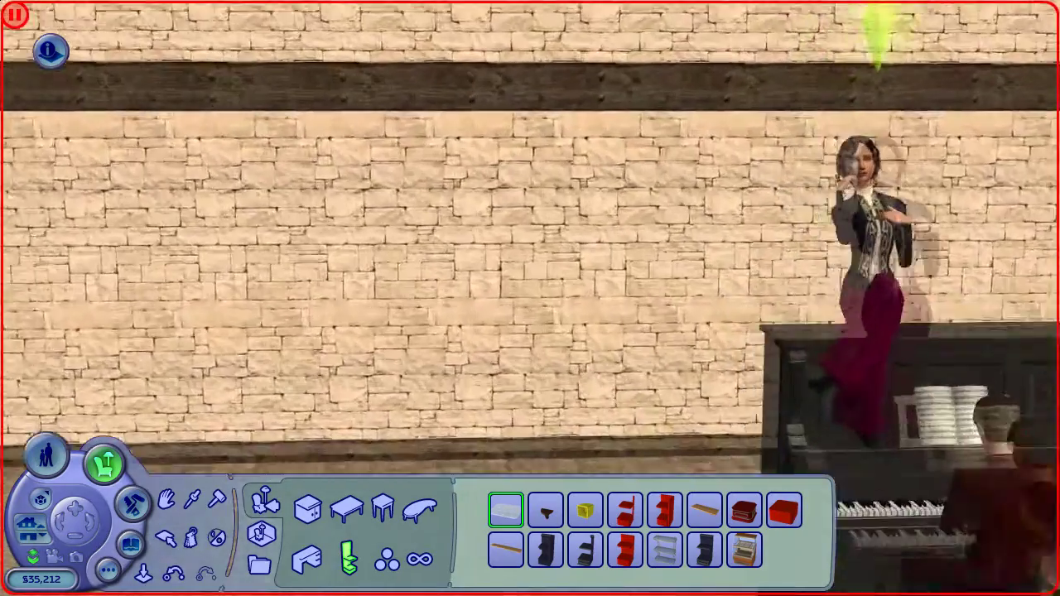
{"action": "scroll", "coordinate": [530, 298], "scroll_direction": "up", "scroll_amount": 4}
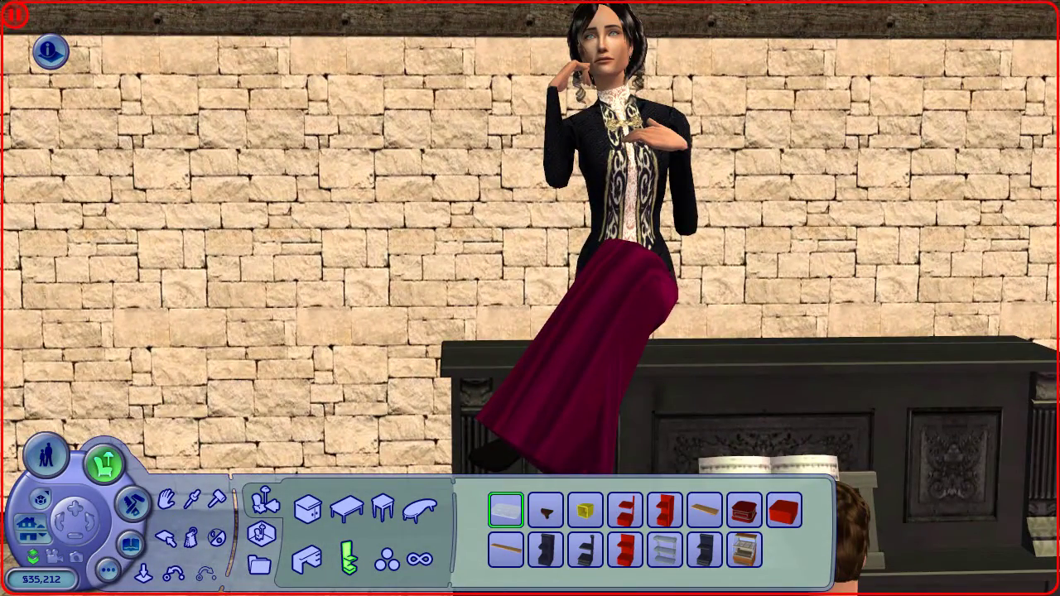
{"action": "key", "text": "x"}
{"action": "key", "text": "Right"}
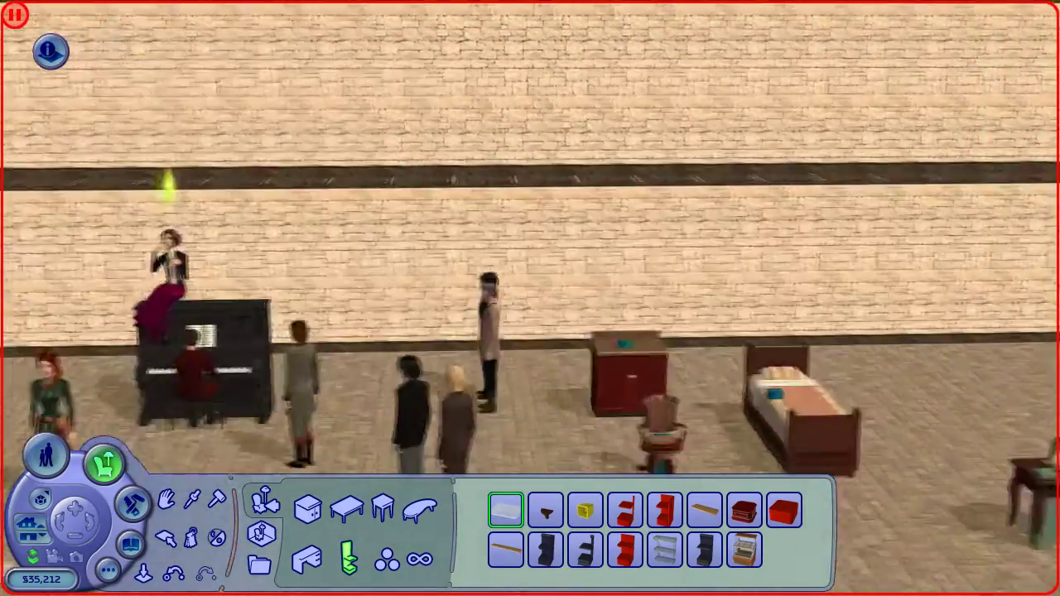
{"action": "key", "text": "Right"}
{"action": "key", "text": "z"}
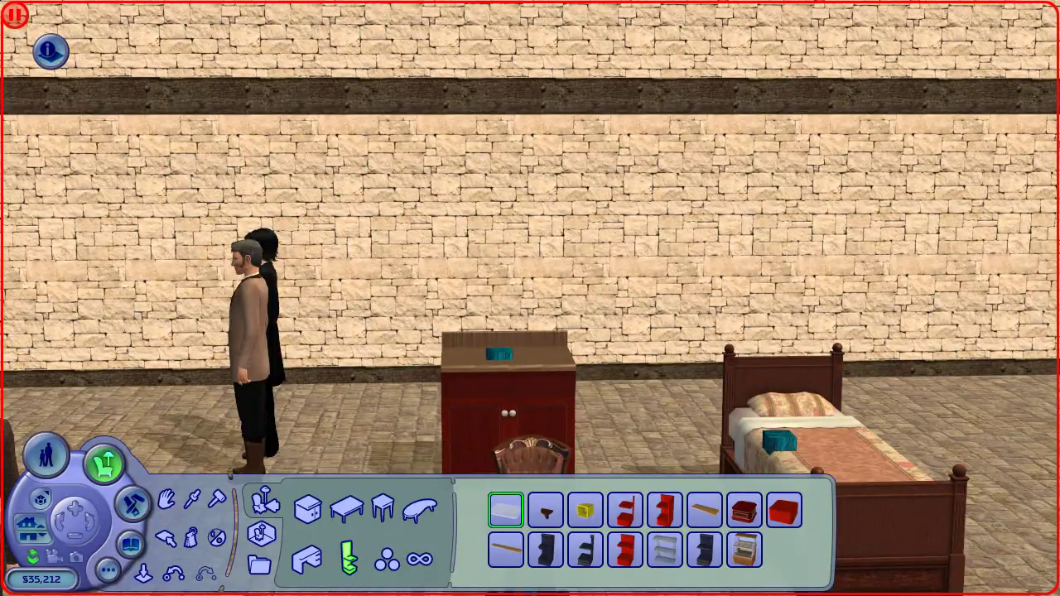
{"action": "left_click", "coordinate": [499, 354]}
{"action": "left_click", "coordinate": [400, 415]}
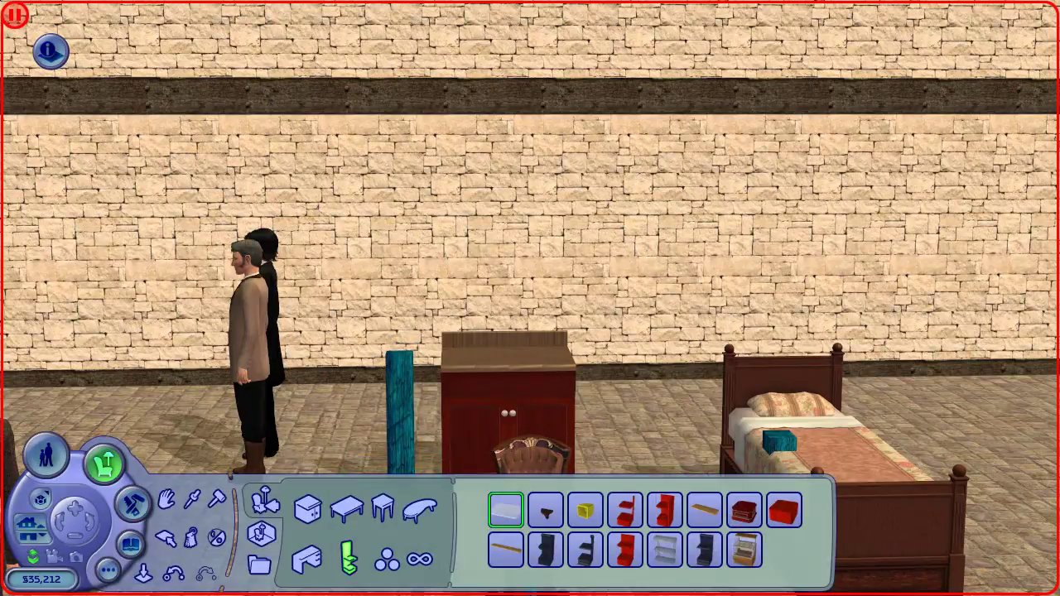
{"action": "left_click", "coordinate": [779, 442]}
{"action": "left_click", "coordinate": [709, 500]}
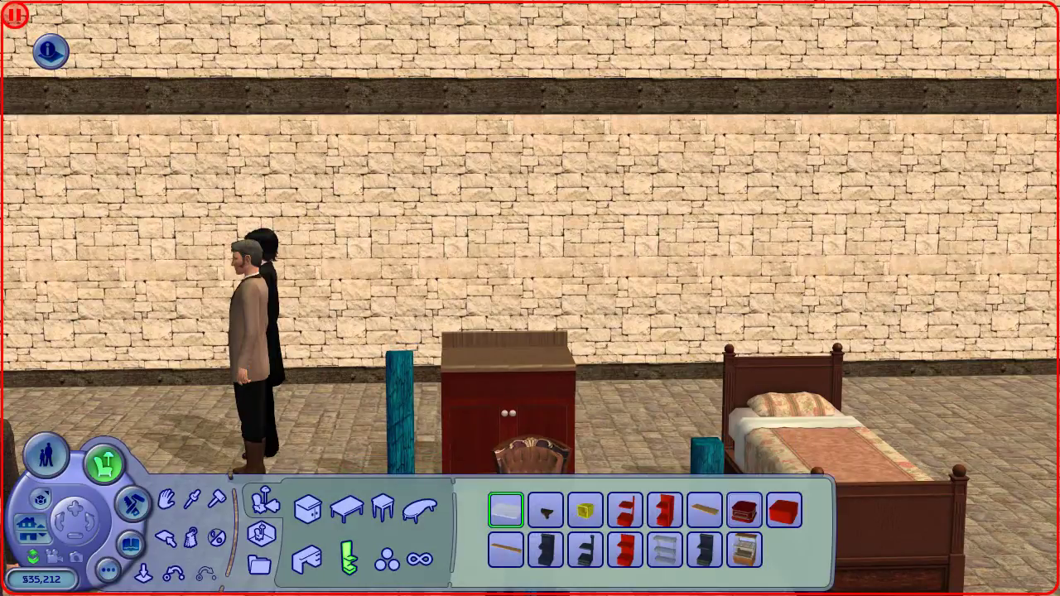
Pull the {RaD} Sim Poser OMSP - Couch out of the swivel chair and place it on the floor beside it
{"action": "scroll", "coordinate": [531, 298], "scroll_direction": "down", "scroll_amount": 2}
{"action": "scroll", "coordinate": [531, 414], "scroll_direction": "down", "scroll_amount": 2}
{"action": "left_click", "coordinate": [529, 435]}
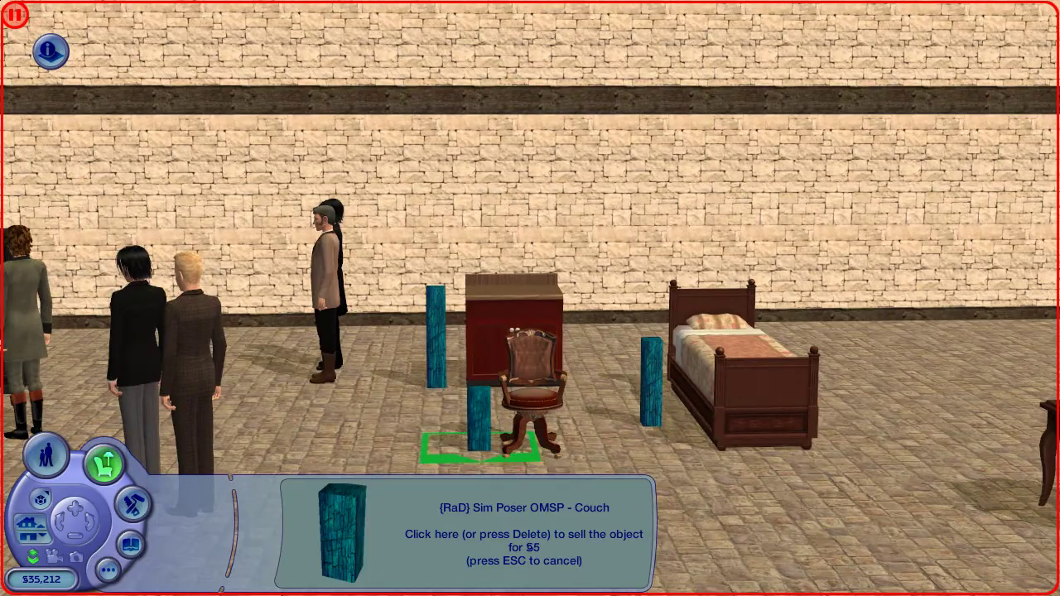
{"action": "left_click", "coordinate": [481, 448]}
{"action": "key", "text": "Left"}
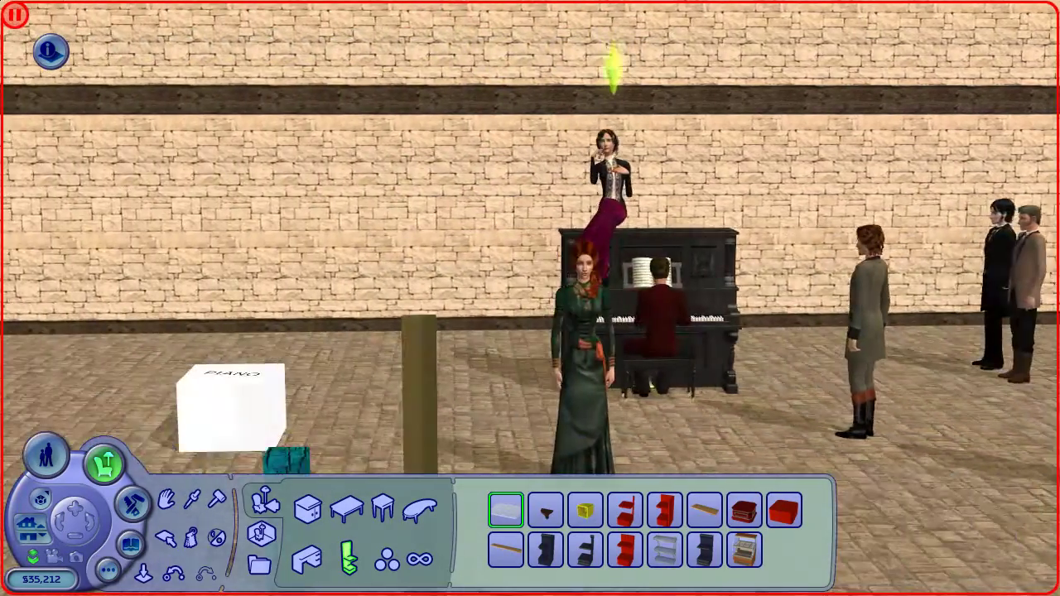
{"action": "scroll", "coordinate": [530, 248], "scroll_direction": "up", "scroll_amount": 4}
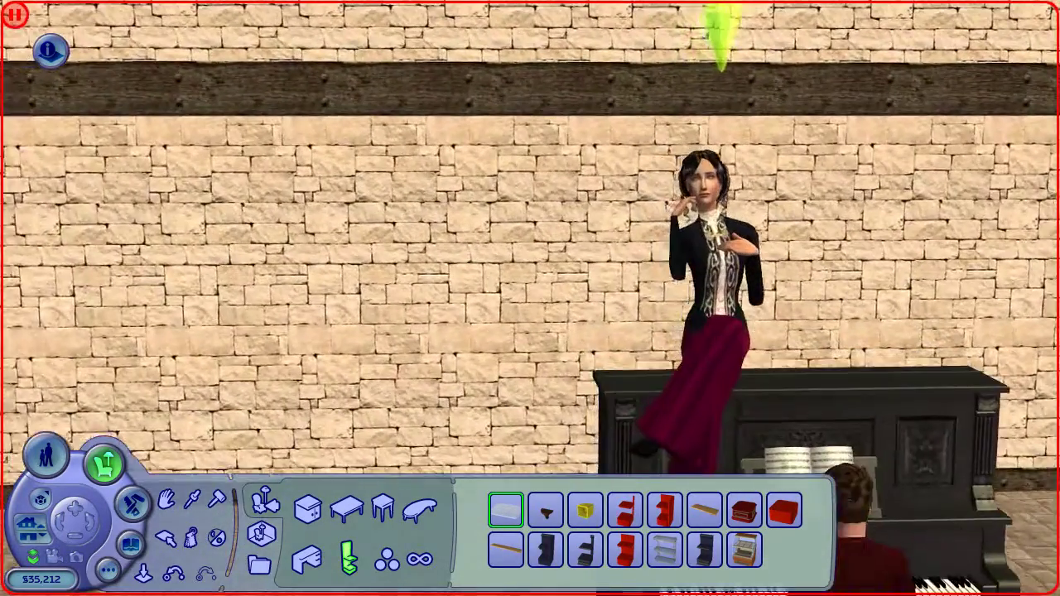
{"action": "key", "text": "Right"}
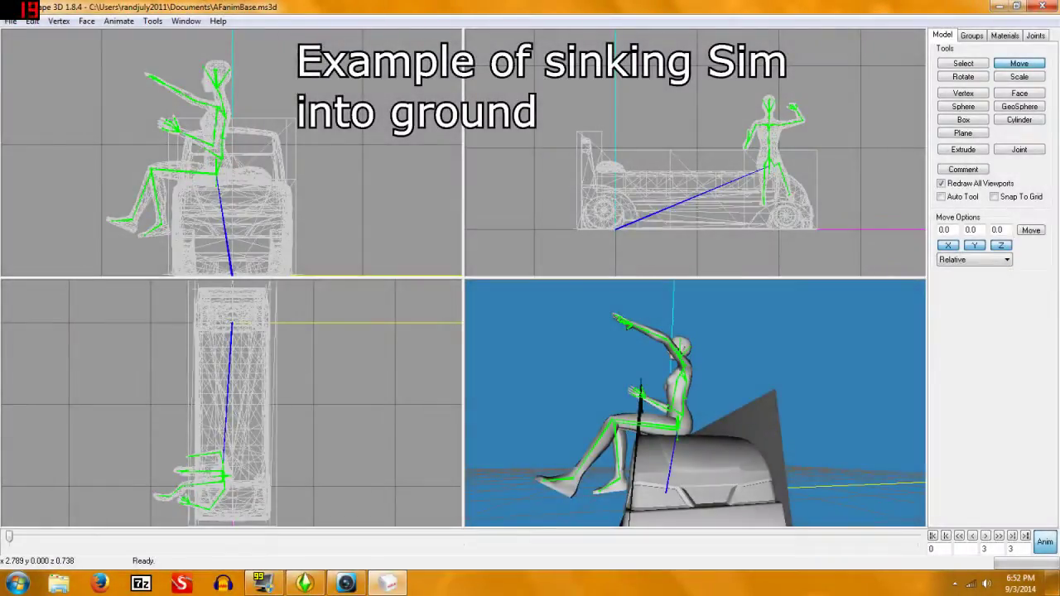
Switch to the car example in MilkShape 3D and lower the seated skeleton so its legs sink below ground level
{"action": "left_click_drag", "start_coordinate": [695, 405], "coordinate": [712, 431]}
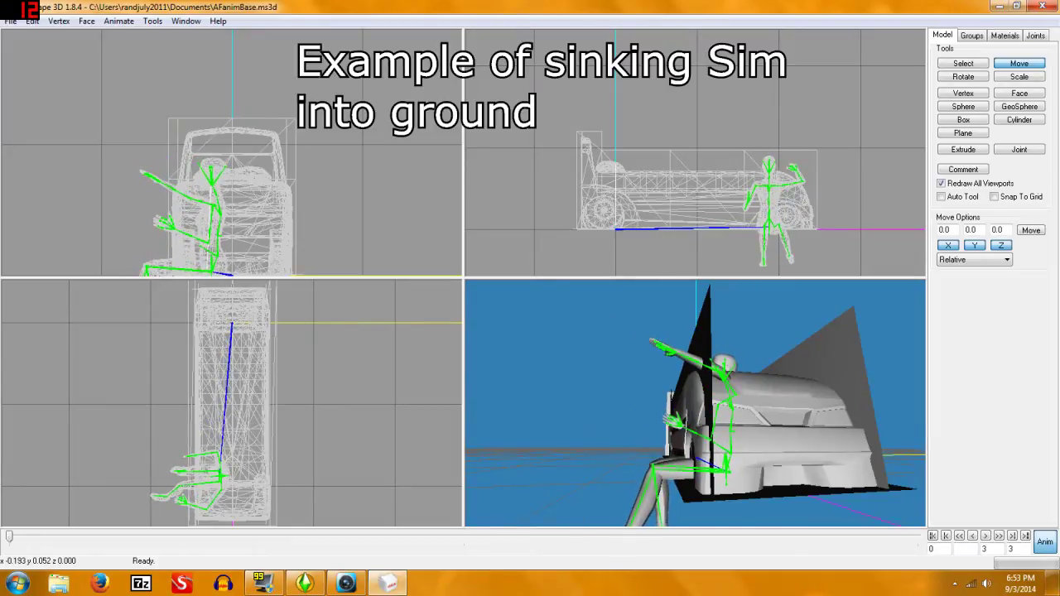
{"action": "left_click_drag", "start_coordinate": [696, 414], "coordinate": [687, 377]}
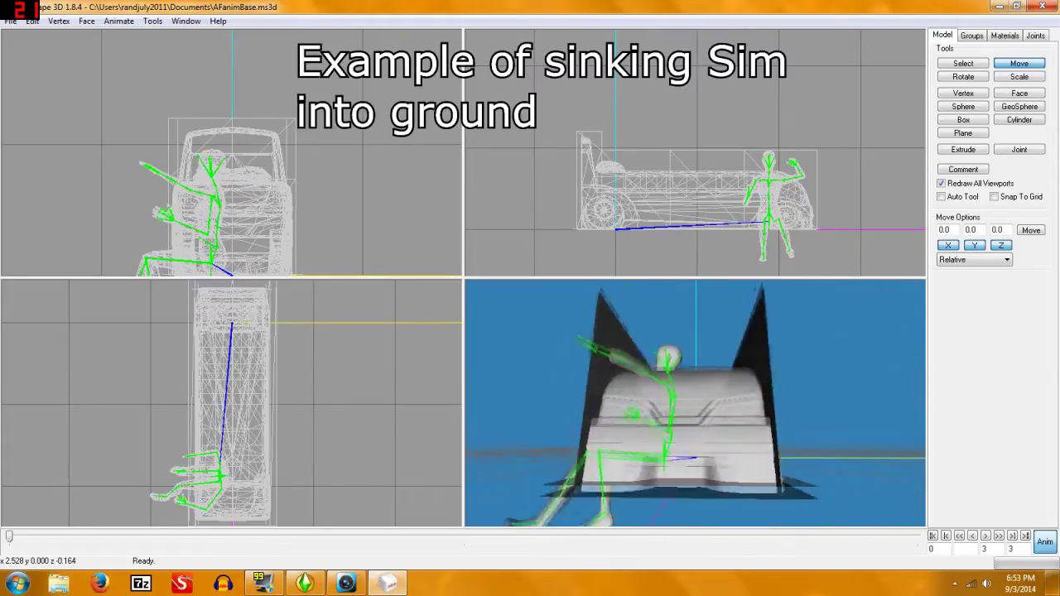
{"action": "left_click_drag", "start_coordinate": [696, 381], "coordinate": [700, 410]}
Select all of the skeleton's joints and examine the sunken pose against the car mesh from several angles
{"action": "left_click", "coordinate": [963, 64]}
{"action": "left_click", "coordinate": [868, 141]}
{"action": "left_click_drag", "start_coordinate": [704, 364], "coordinate": [779, 344]}
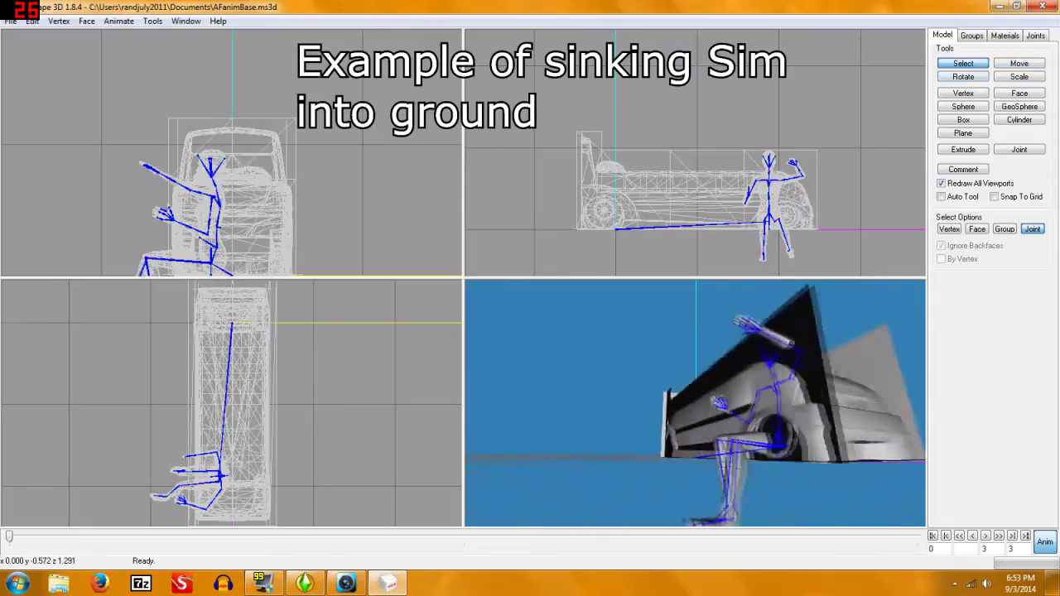
{"action": "left_click_drag", "start_coordinate": [713, 390], "coordinate": [758, 435]}
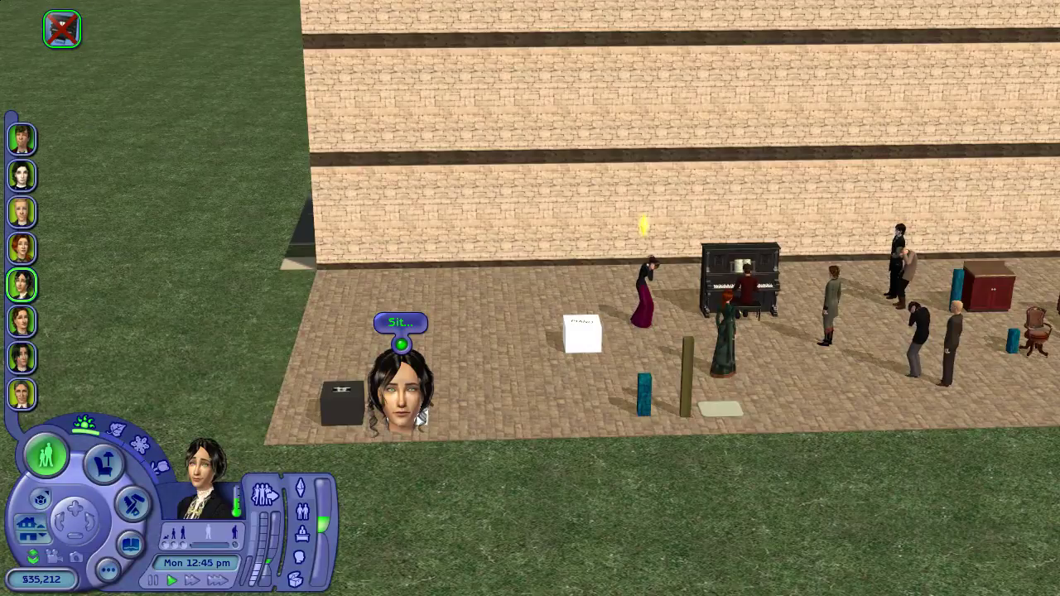
Switch back to The Sims 2 and start the Sit interaction for the dark-haired Sim in the crimson skirt
{"action": "left_click", "coordinate": [401, 324]}
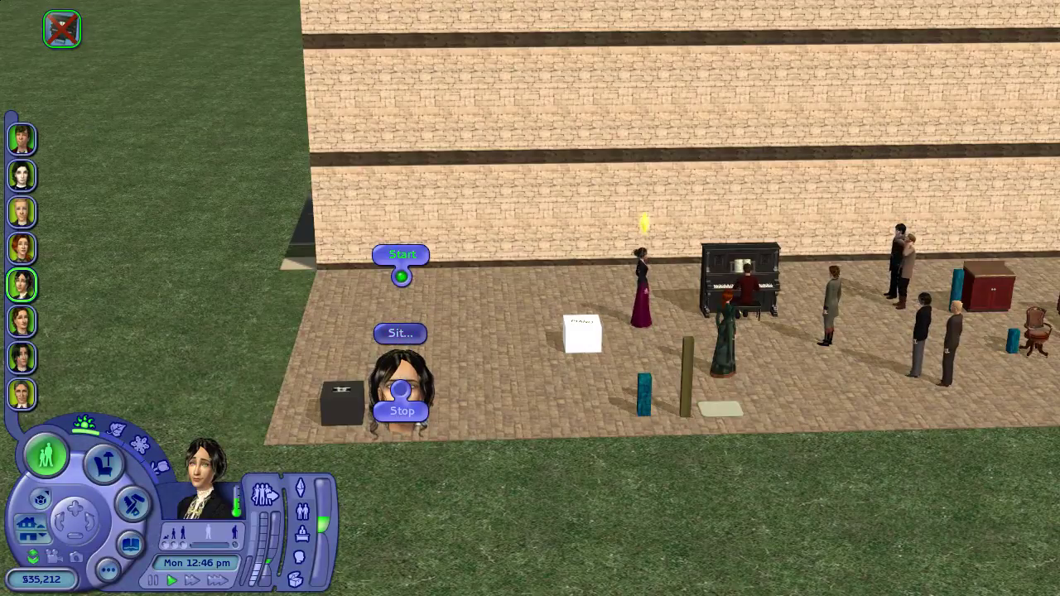
{"action": "left_click", "coordinate": [401, 255]}
{"action": "scroll", "coordinate": [530, 298], "scroll_direction": "up", "scroll_amount": 5}
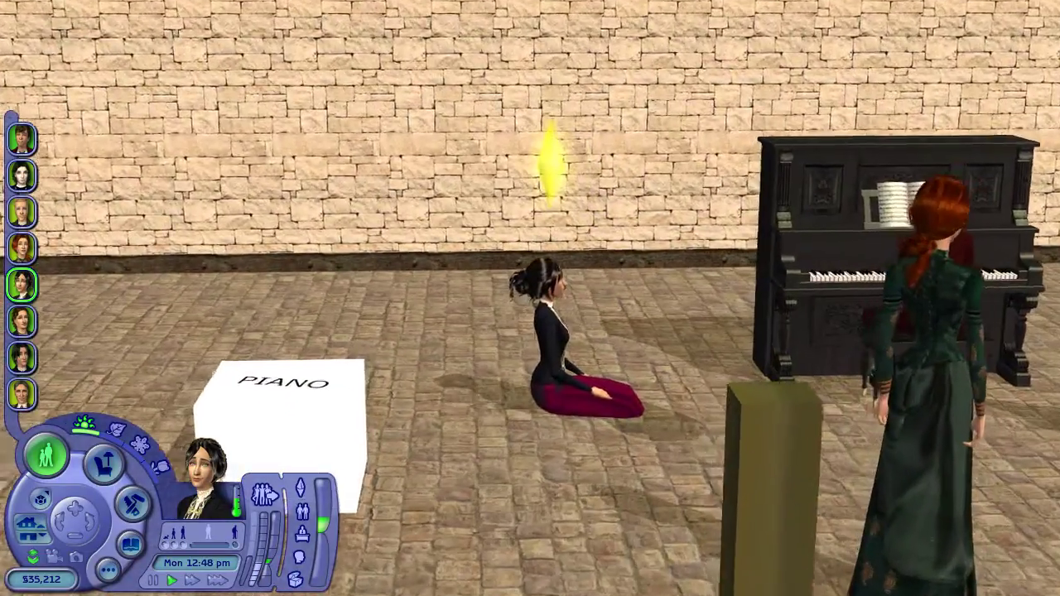
{"action": "scroll", "coordinate": [530, 298], "scroll_direction": "up", "scroll_amount": 4}
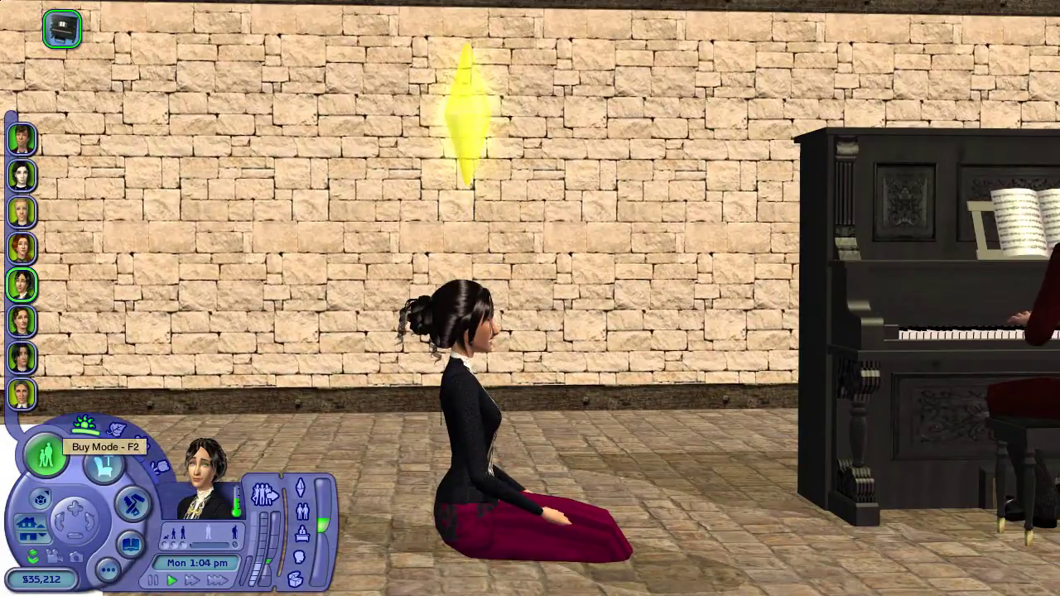
Switch to Buy mode, pick up the kneeling Sim, and place her at the teal OMSP post beside the red counter
{"action": "left_click", "coordinate": [45, 455]}
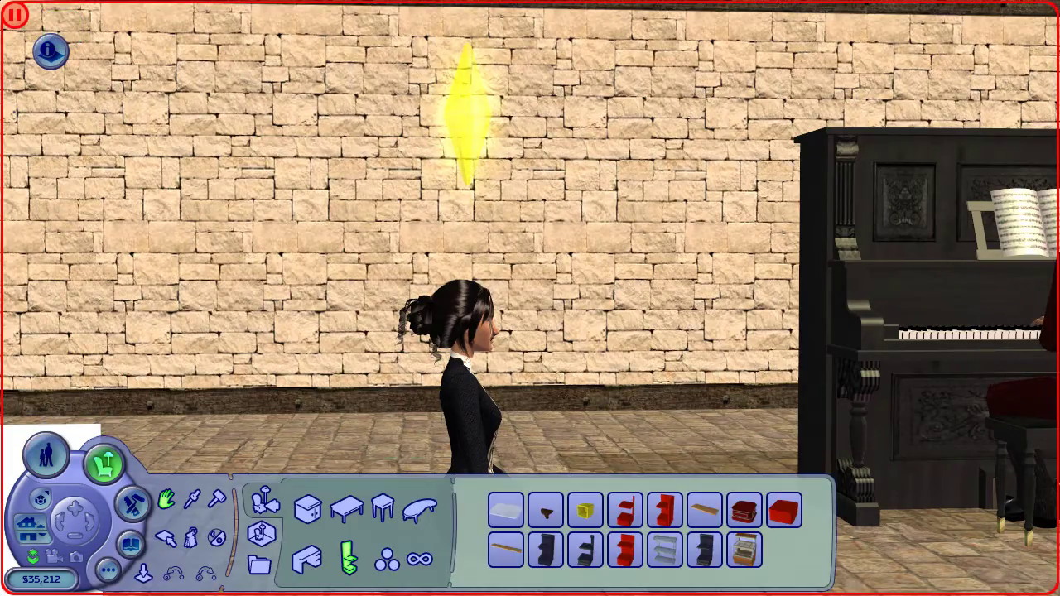
{"action": "left_click", "coordinate": [470, 398]}
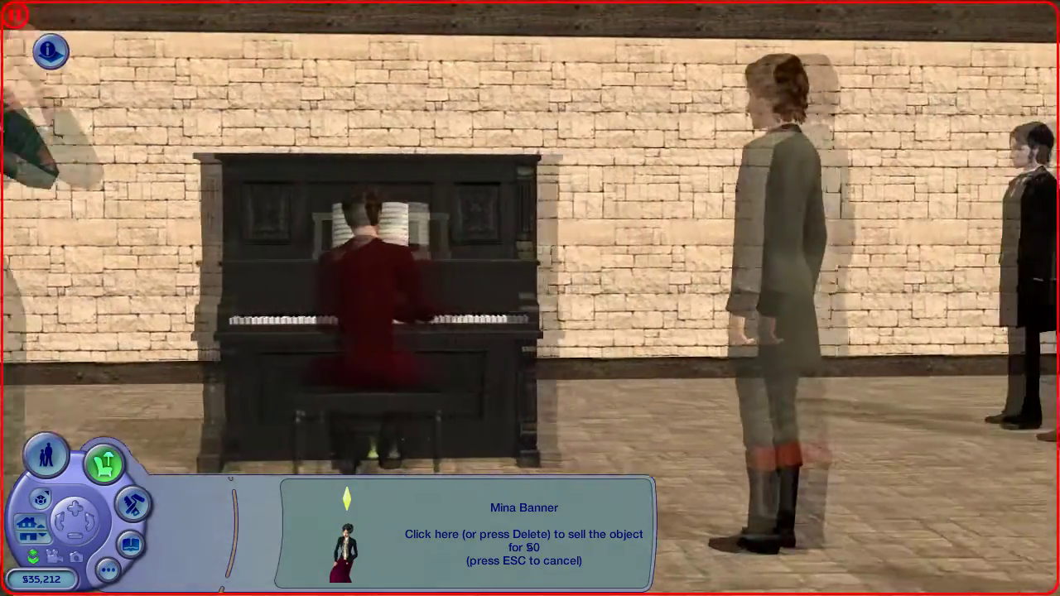
{"action": "middle_click_drag", "start_coordinate": [532, 428], "coordinate": [532, 307]}
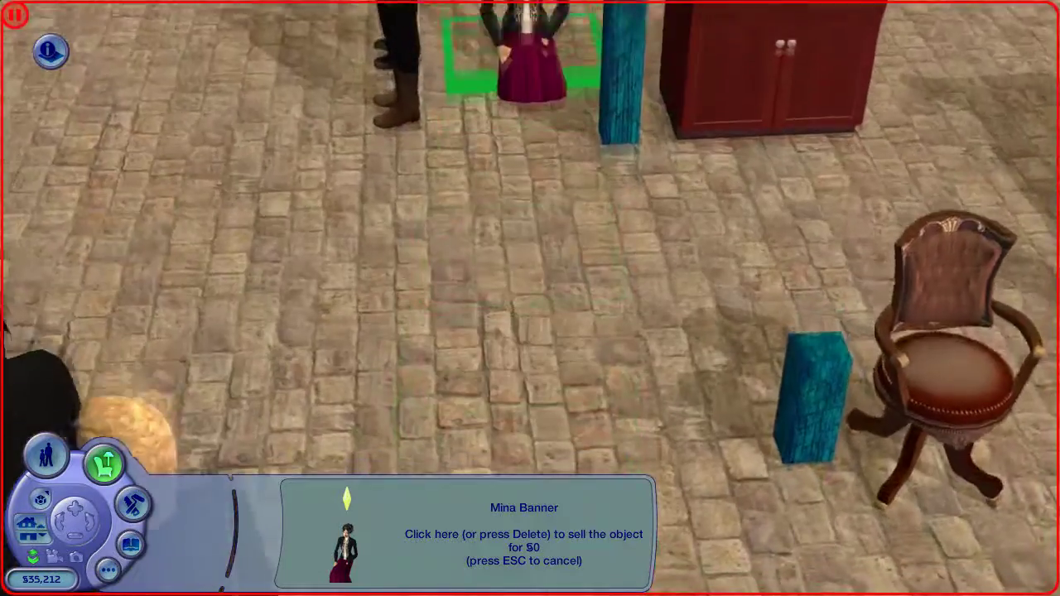
{"action": "right_click_drag", "start_coordinate": [572, 332], "coordinate": [580, 248]}
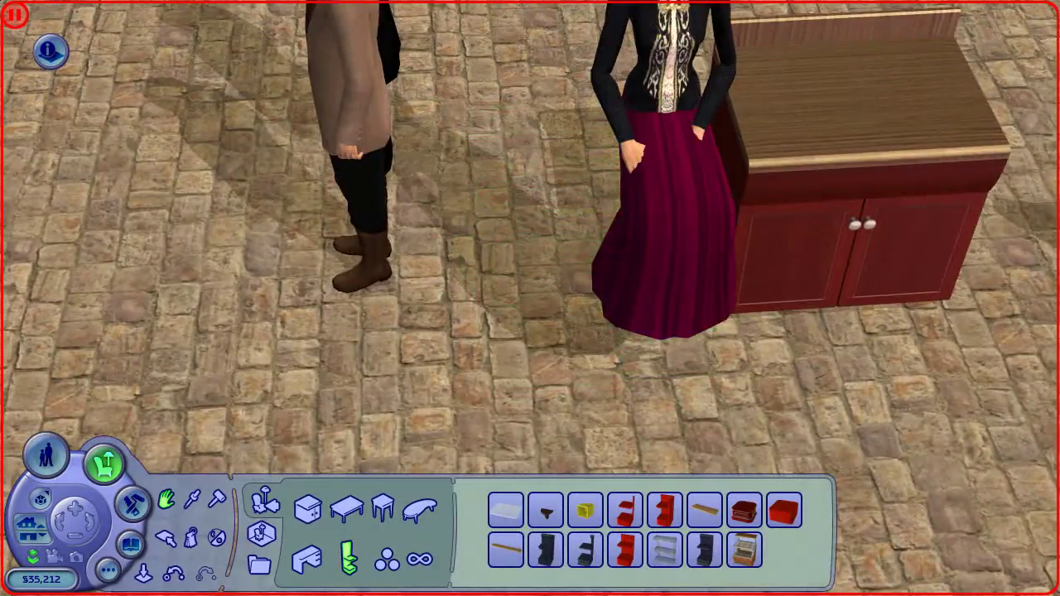
Move the counter OMSP together with the dark-haired seated Sim onto the red counter
{"action": "middle_click_drag", "start_coordinate": [398, 249], "coordinate": [476, 240]}
{"action": "left_click", "coordinate": [474, 236]}
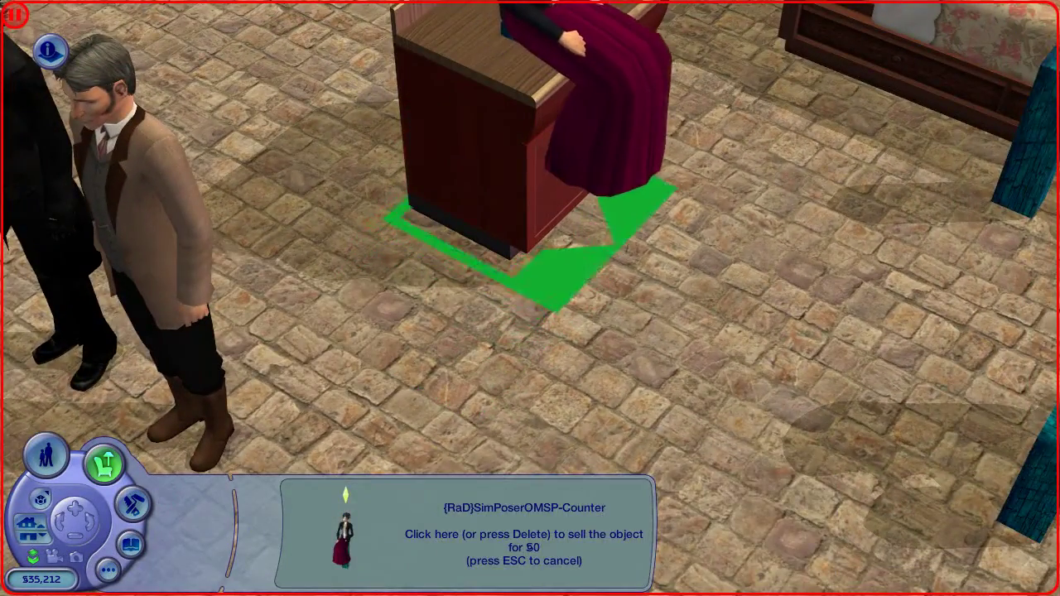
{"action": "left_click", "coordinate": [543, 249]}
{"action": "right_click_drag", "start_coordinate": [543, 248], "coordinate": [547, 191]}
{"action": "middle_click_drag", "start_coordinate": [550, 208], "coordinate": [554, 290]}
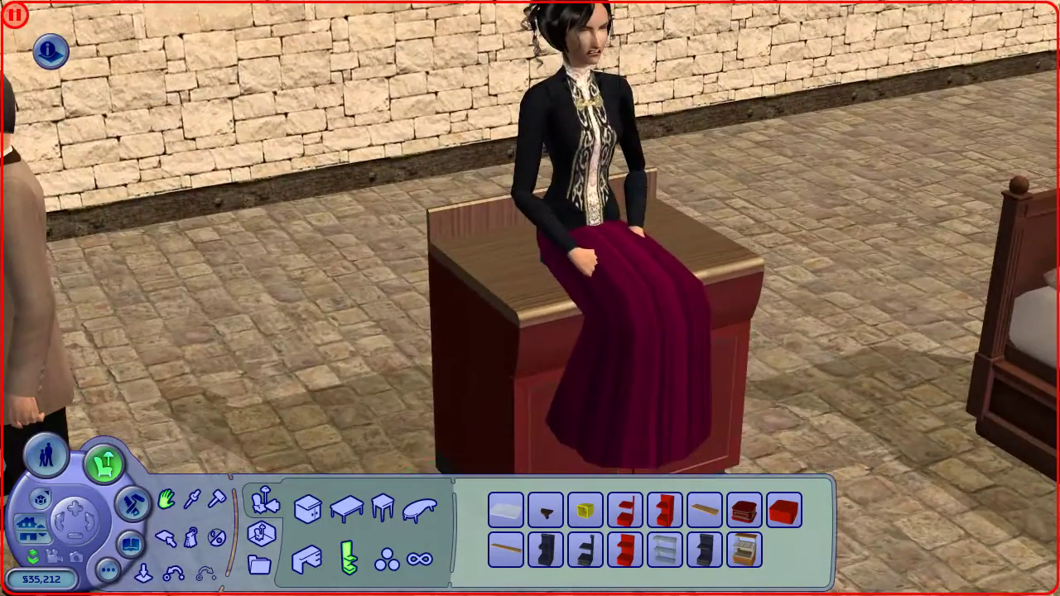
Pick up the Sim from the counter, place her at the bedside OMSP, and seat her on the bed's edge
{"action": "left_click", "coordinate": [601, 306]}
{"action": "right_click_drag", "start_coordinate": [895, 460], "coordinate": [977, 518]}
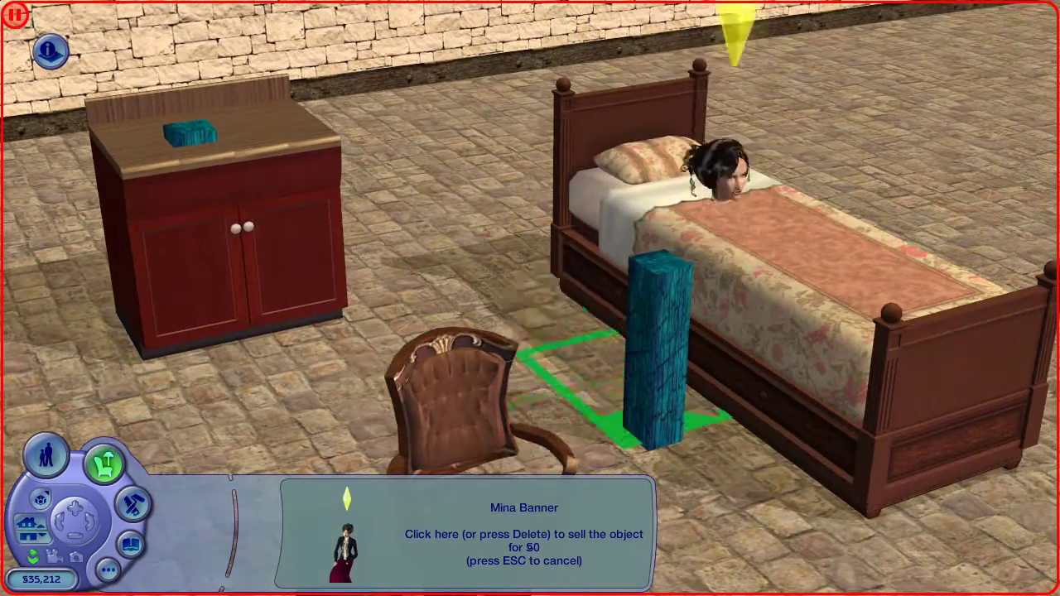
{"action": "left_click", "coordinate": [717, 331]}
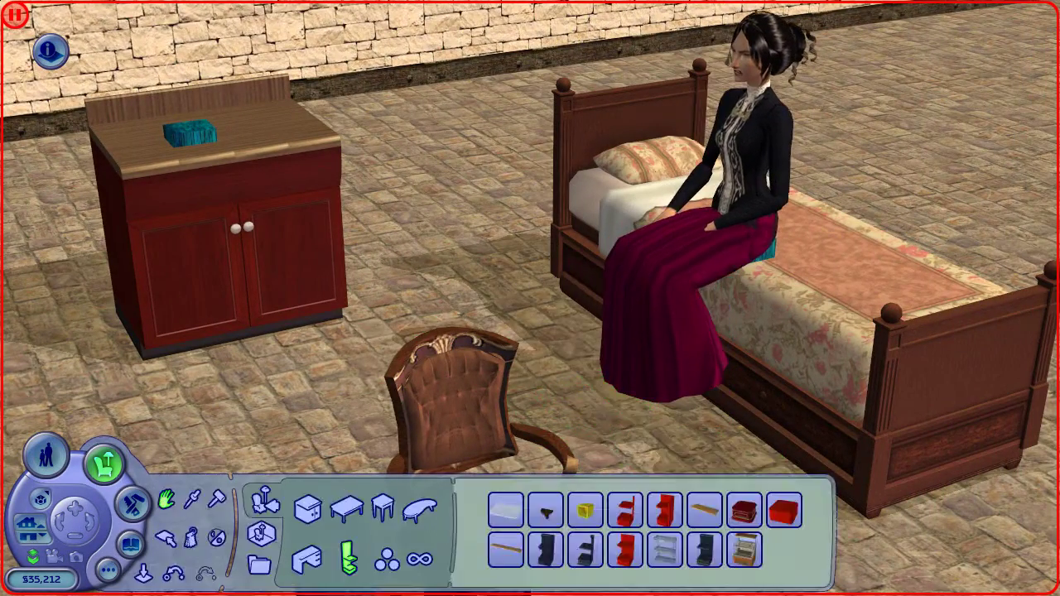
Pick up the Sim from the bed and place her at the couch OMSP moved clear of the wooden armchair
{"action": "left_click", "coordinate": [704, 323]}
{"action": "right_click_drag", "start_coordinate": [770, 464], "coordinate": [758, 526]}
{"action": "right_click_drag", "start_coordinate": [431, 488], "coordinate": [439, 530]}
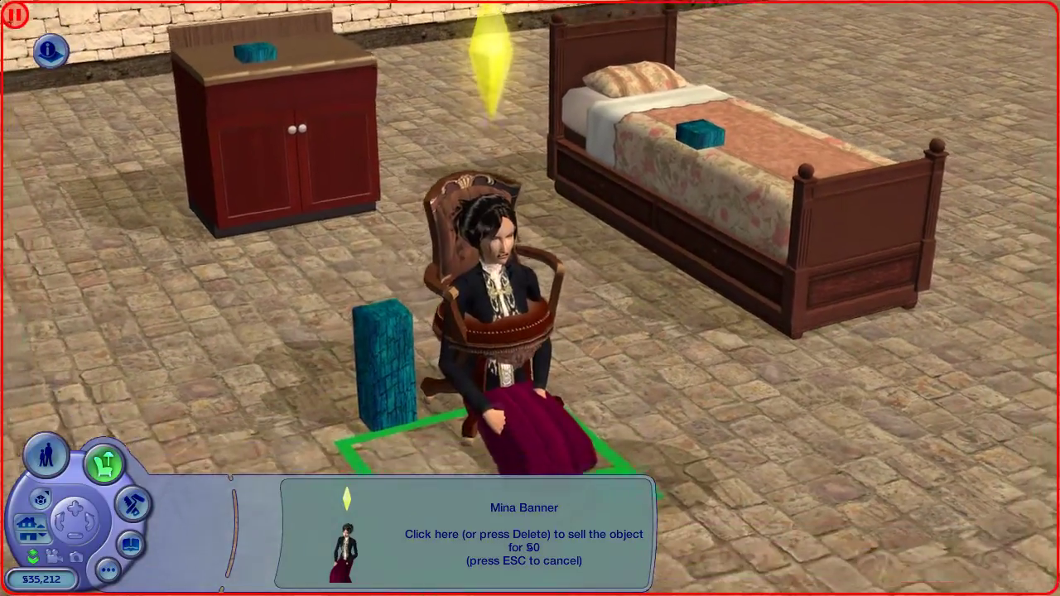
{"action": "left_click", "coordinate": [514, 385]}
{"action": "left_click", "coordinate": [392, 344]}
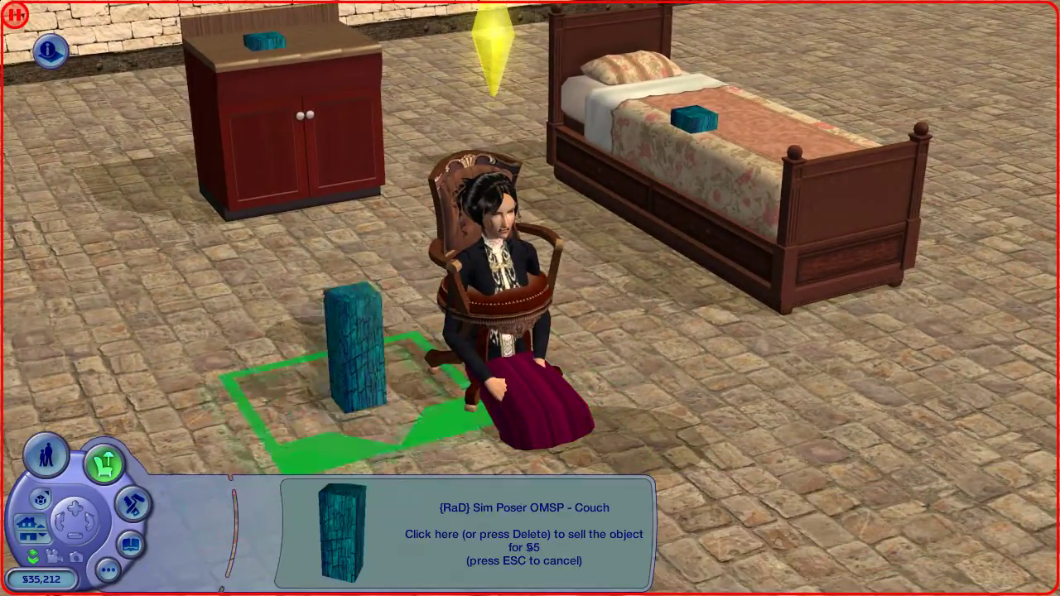
{"action": "left_click", "coordinate": [286, 406]}
{"action": "left_click", "coordinate": [526, 381]}
{"action": "key", "text": "Escape"}
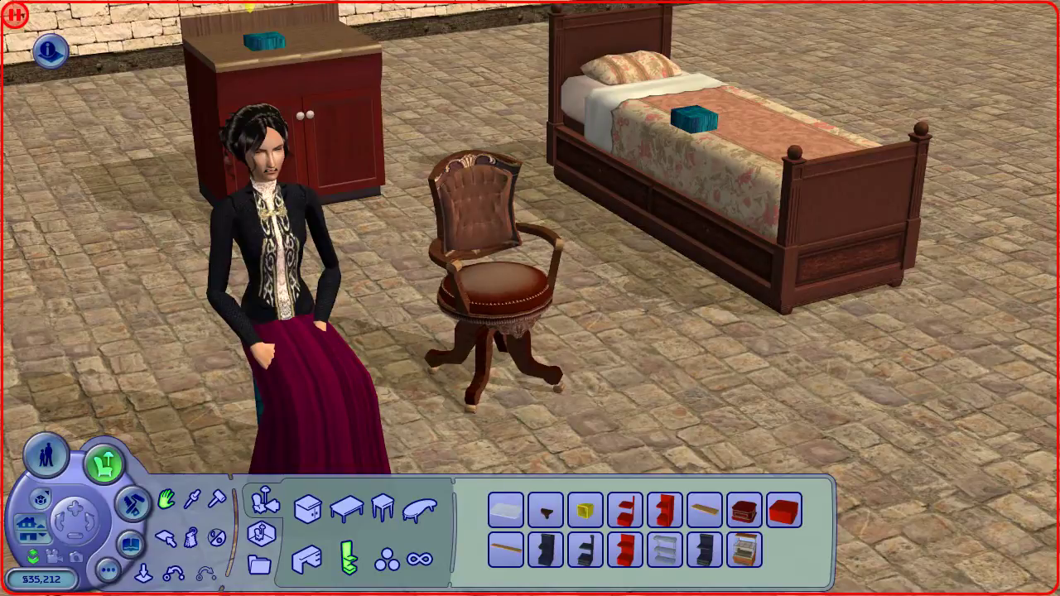
Move the couch OMSP with the Sim into the wooden armchair so that she sits on its seat
{"action": "left_click", "coordinate": [300, 377]}
{"action": "middle_click_drag", "start_coordinate": [299, 377], "coordinate": [220, 373]}
{"action": "left_click", "coordinate": [236, 406]}
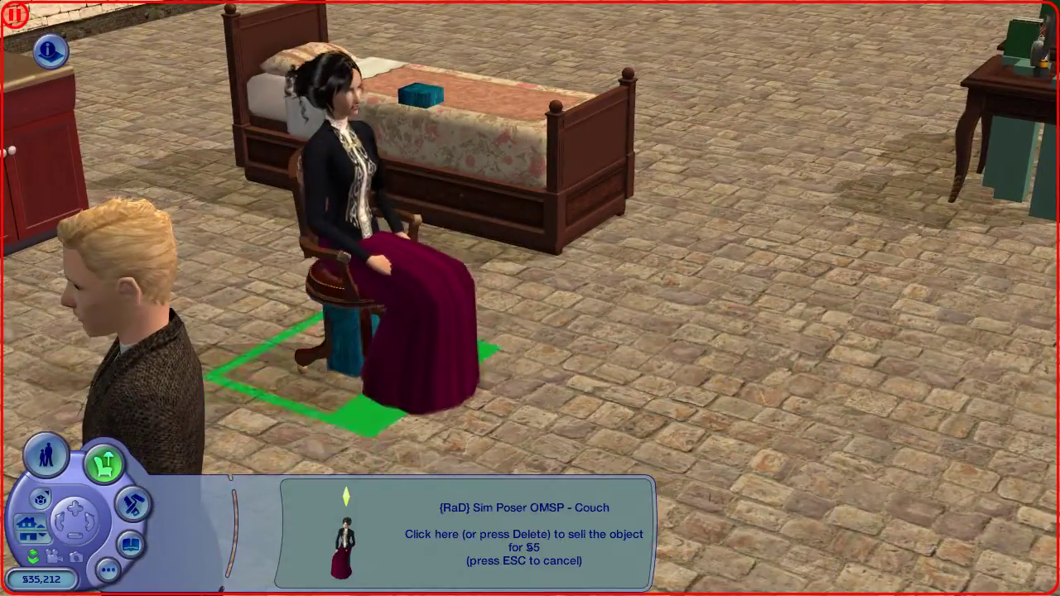
{"action": "left_click", "coordinate": [363, 354]}
Examine the clutter on the two end tables, comparing the one with visible OMSPs to the plain one at eye level and from above
{"action": "middle_click_drag", "start_coordinate": [362, 354], "coordinate": [406, 355]}
{"action": "key", "text": "Right"}
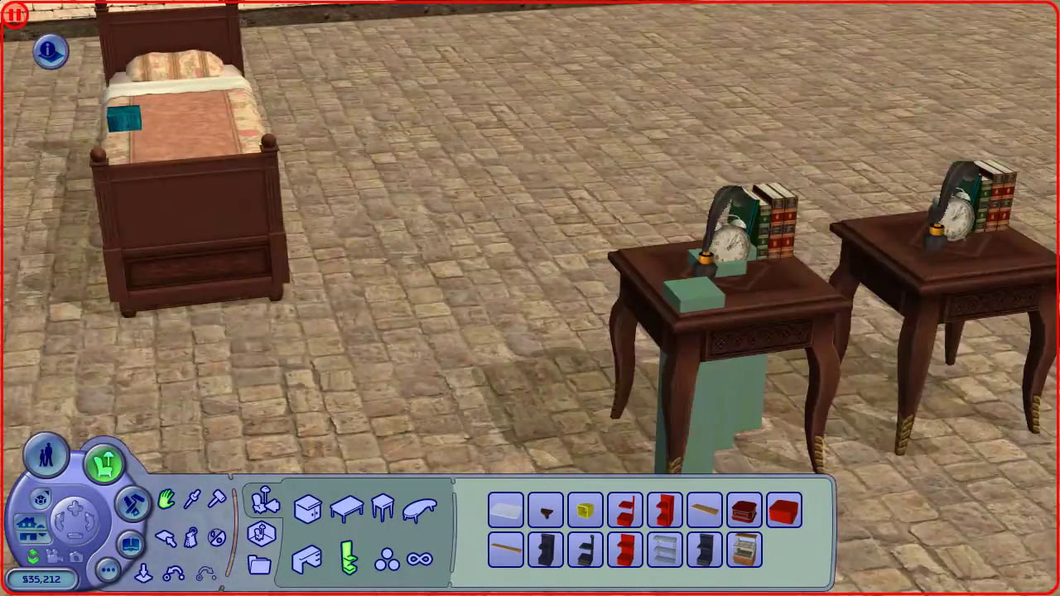
{"action": "middle_click_drag", "start_coordinate": [530, 331], "coordinate": [586, 332]}
{"action": "key", "text": "Right"}
{"action": "scroll", "coordinate": [648, 156], "scroll_direction": "up", "scroll_amount": 2}
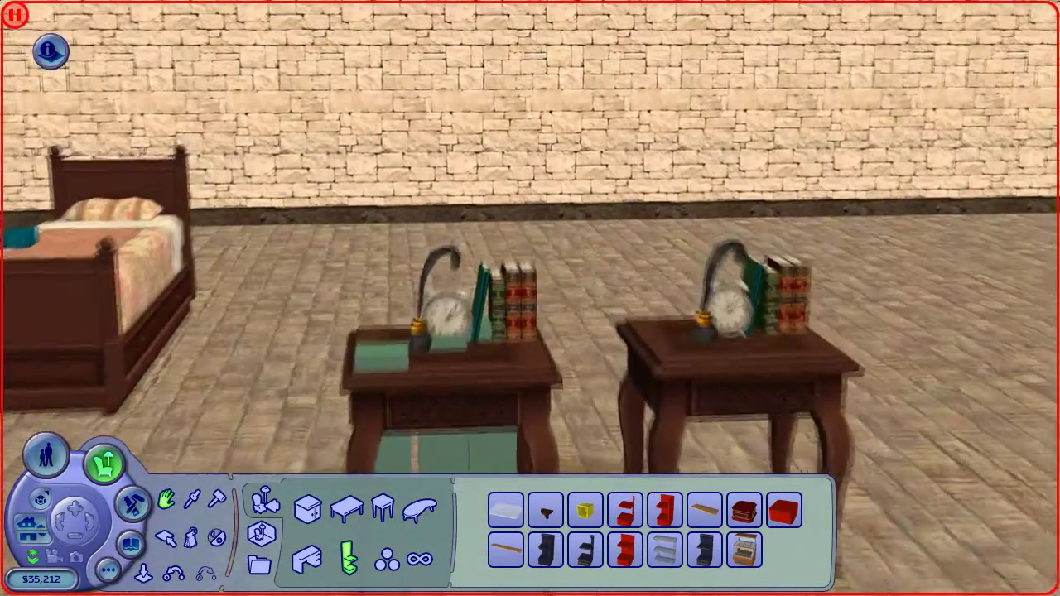
{"action": "middle_click_drag", "start_coordinate": [648, 182], "coordinate": [688, 158]}
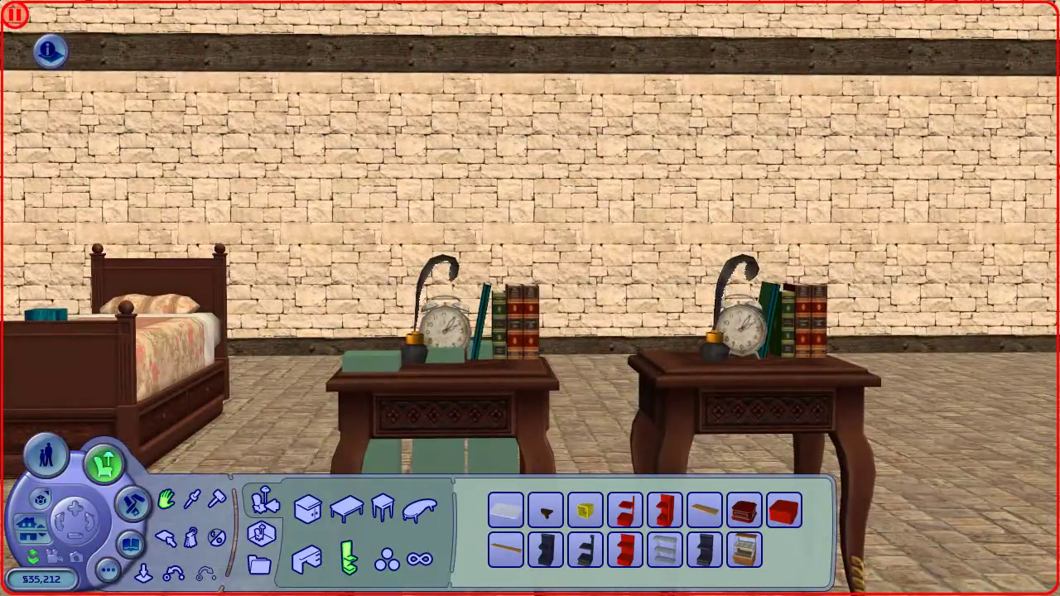
{"action": "key", "text": "Right"}
{"action": "middle_click_drag", "start_coordinate": [767, 251], "coordinate": [749, 251]}
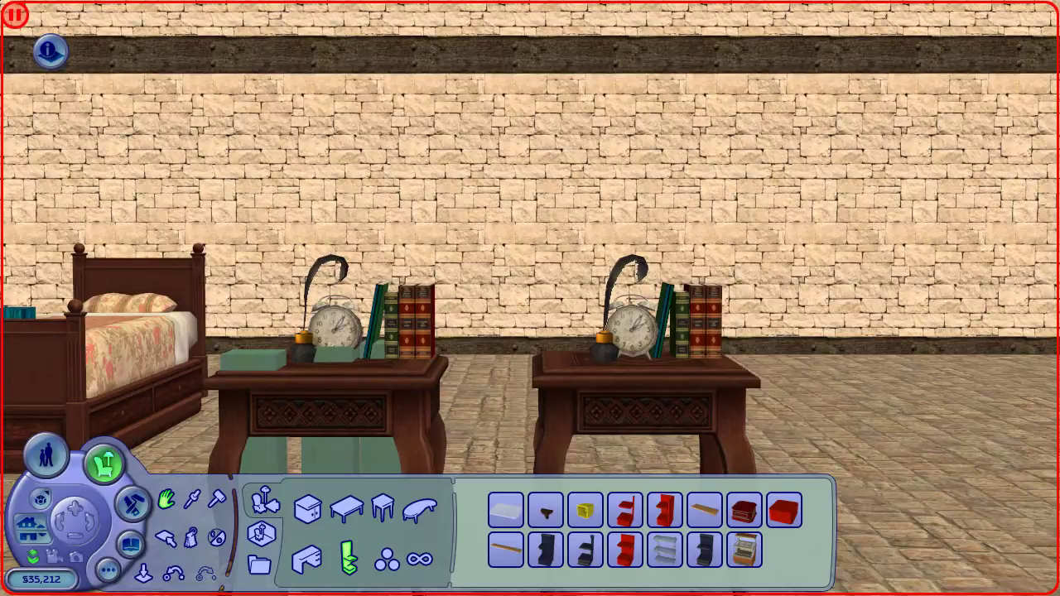
{"action": "middle_click_drag", "start_coordinate": [771, 323], "coordinate": [770, 365]}
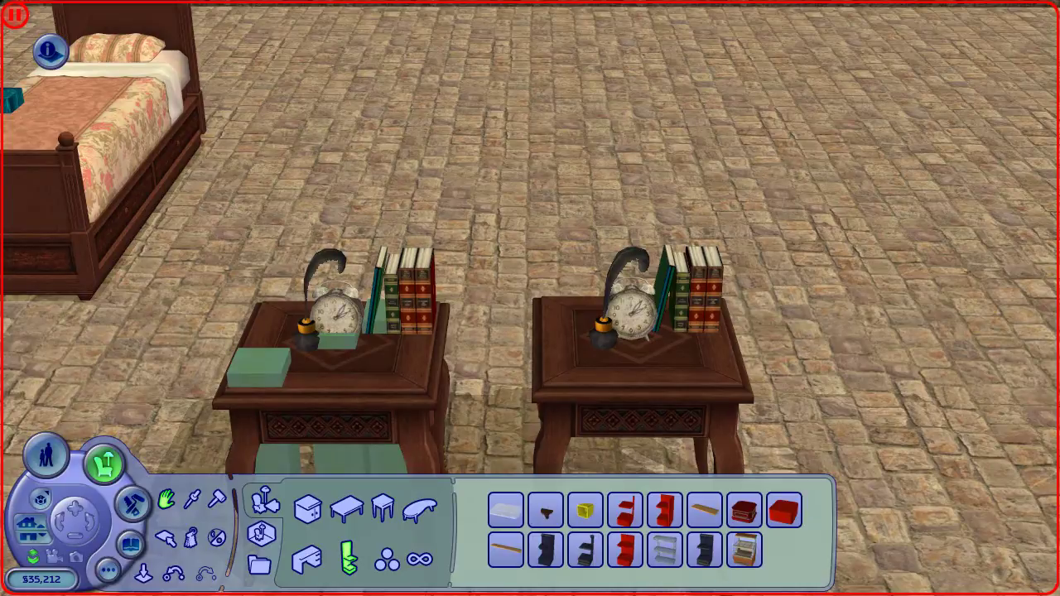
Switch to Live mode, select the red-haired Sim in the green dress, and start her sitting pose from the white PIANO box
{"action": "key", "text": "Left"}
{"action": "scroll", "coordinate": [530, 249], "scroll_direction": "down", "scroll_amount": 4}
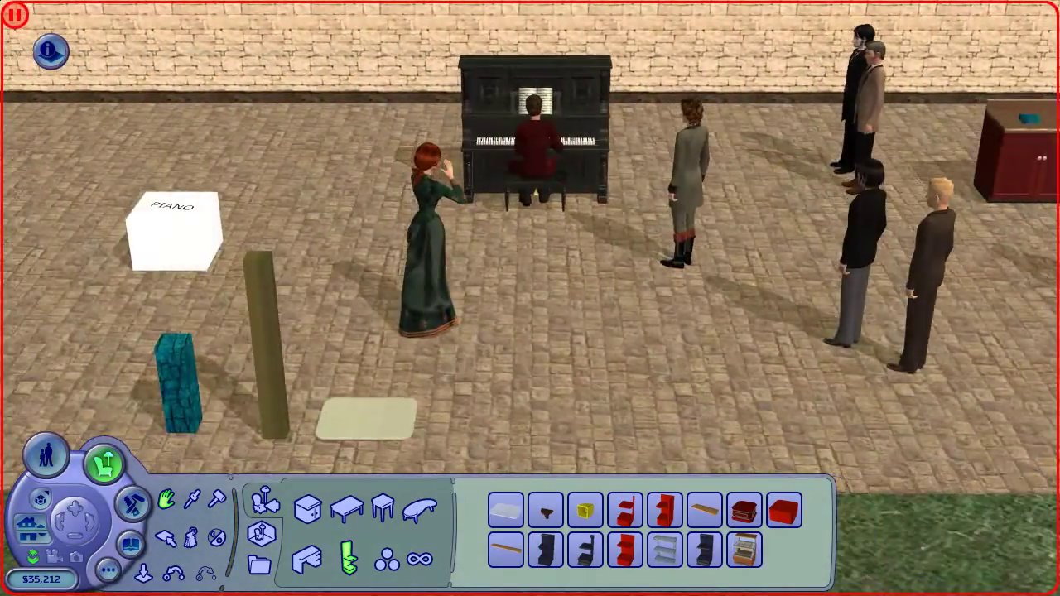
{"action": "key", "text": "Right"}
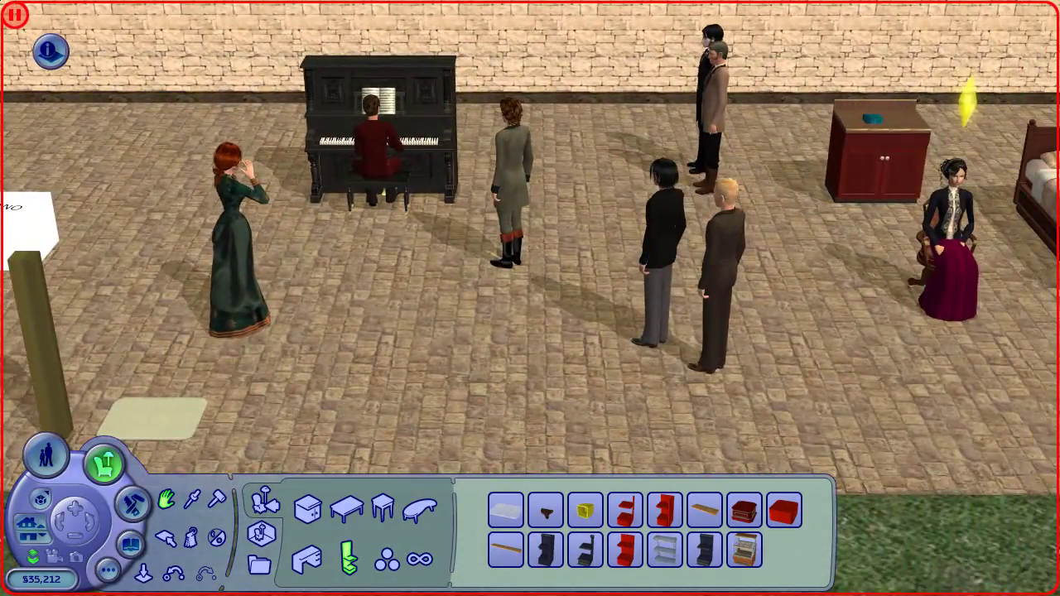
{"action": "key", "text": "Left"}
{"action": "key", "text": "F1"}
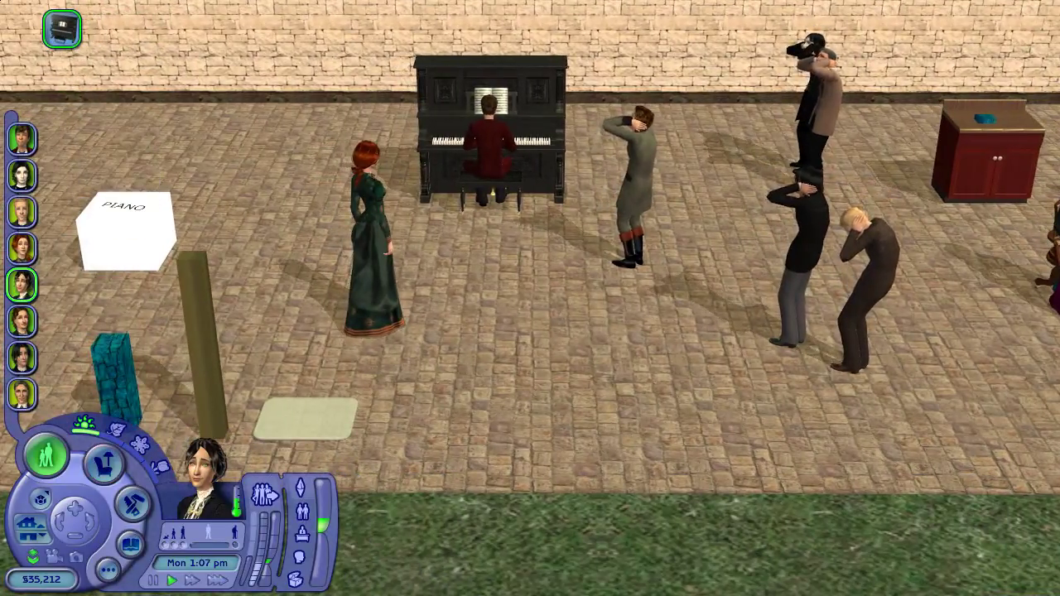
{"action": "left_click", "coordinate": [371, 184]}
{"action": "left_click", "coordinate": [123, 207]}
{"action": "left_click", "coordinate": [122, 143]}
{"action": "left_click", "coordinate": [121, 66]}
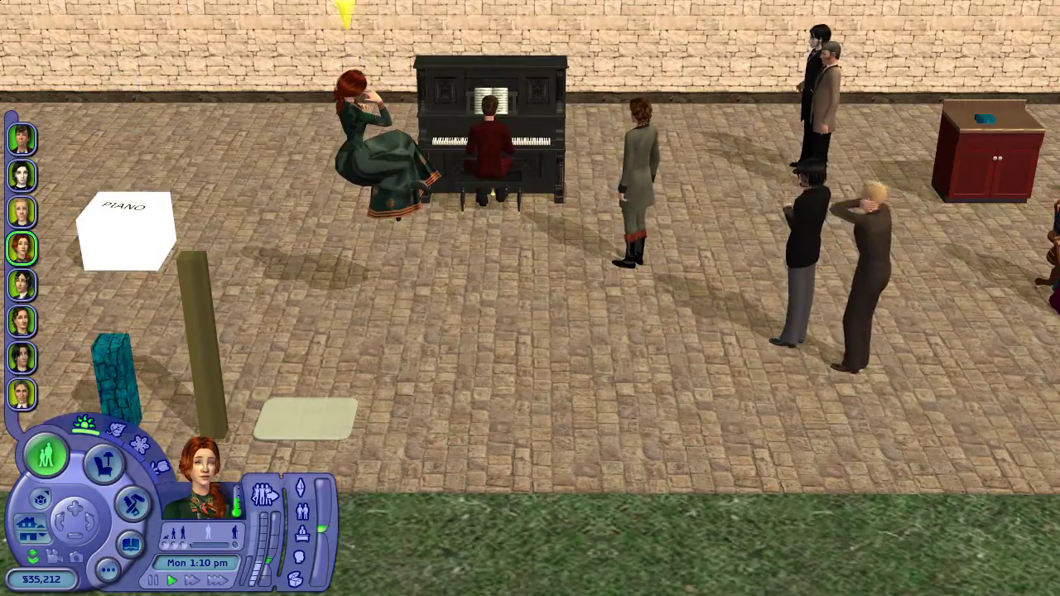
Switch to Buy mode, pick up the posed red-haired Sim, and place her on the floor between the PIANO box and the piano
{"action": "left_click", "coordinate": [104, 465]}
{"action": "left_click", "coordinate": [386, 153]}
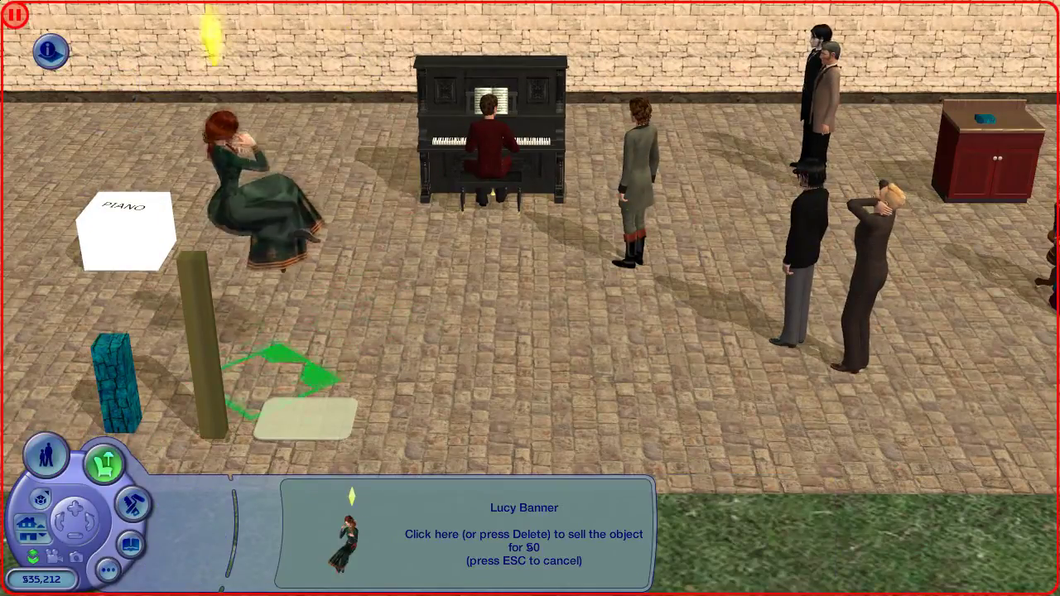
{"action": "scroll", "coordinate": [54, 166], "scroll_direction": "down", "scroll_amount": 2}
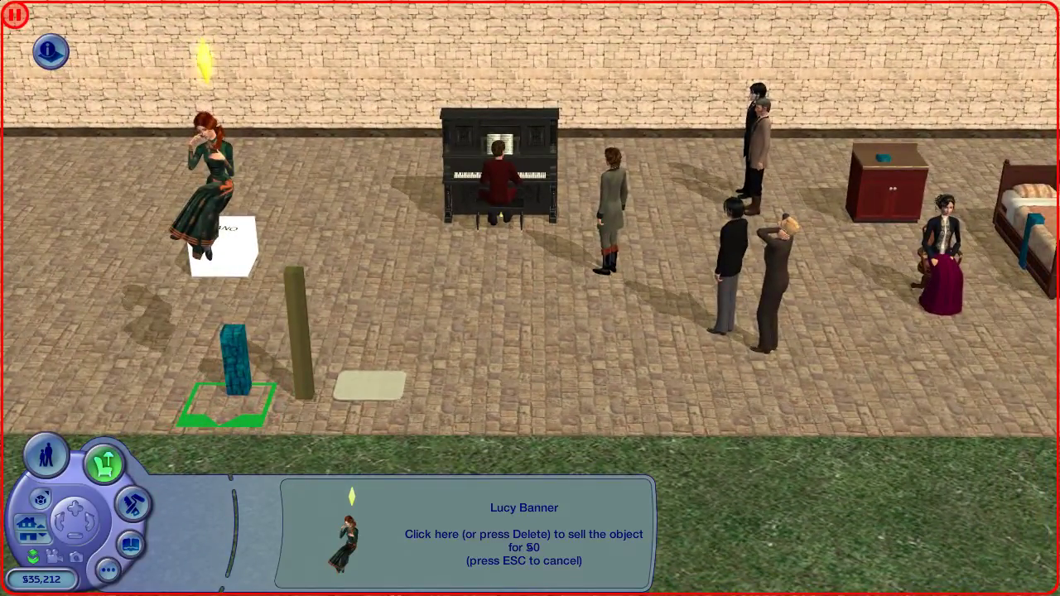
{"action": "mouse_move", "coordinate": [1006, 373]}
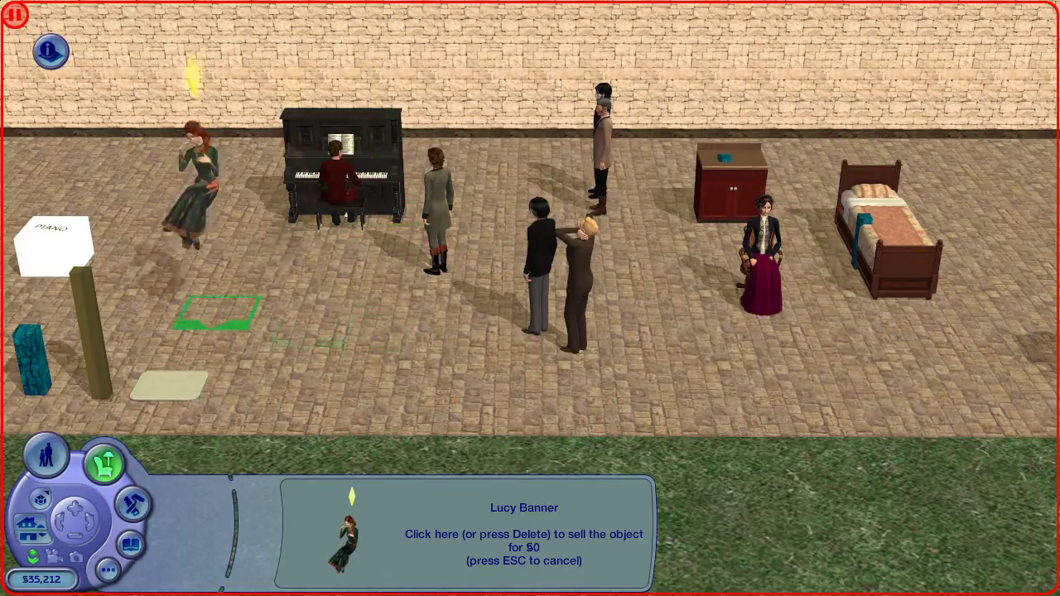
{"action": "left_click", "coordinate": [151, 282]}
{"action": "key", "text": "Left"}
{"action": "key", "text": "Left"}
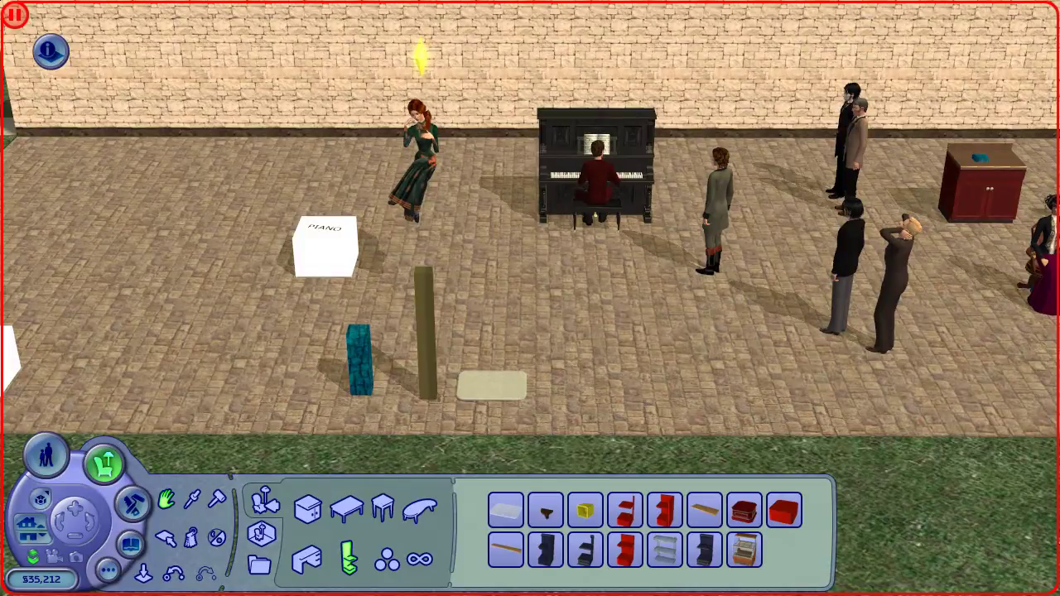
{"action": "key", "text": "Right"}
{"action": "scroll", "coordinate": [530, 299], "scroll_direction": "down", "scroll_amount": 3}
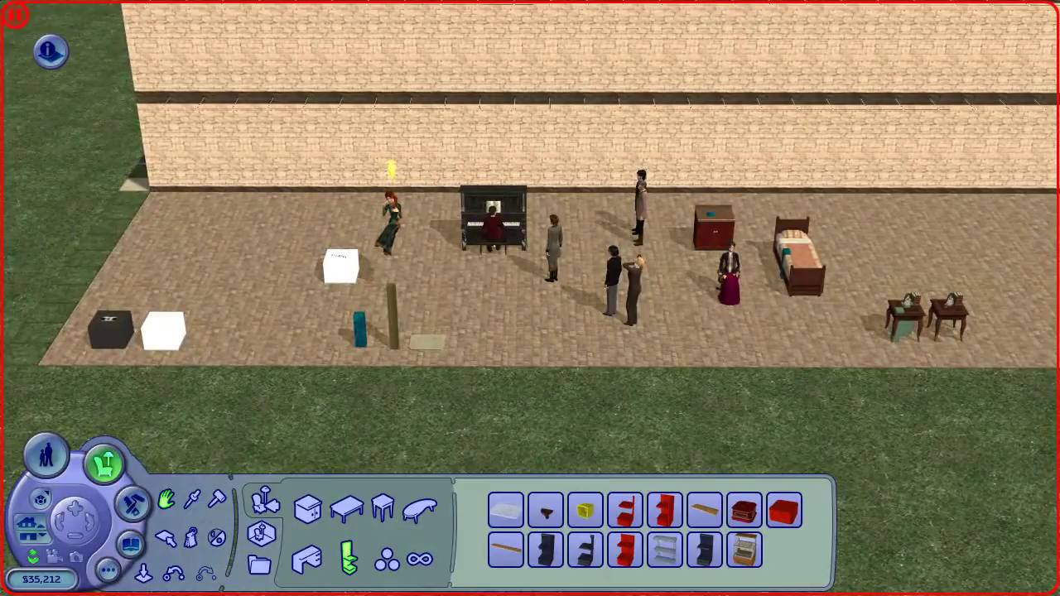